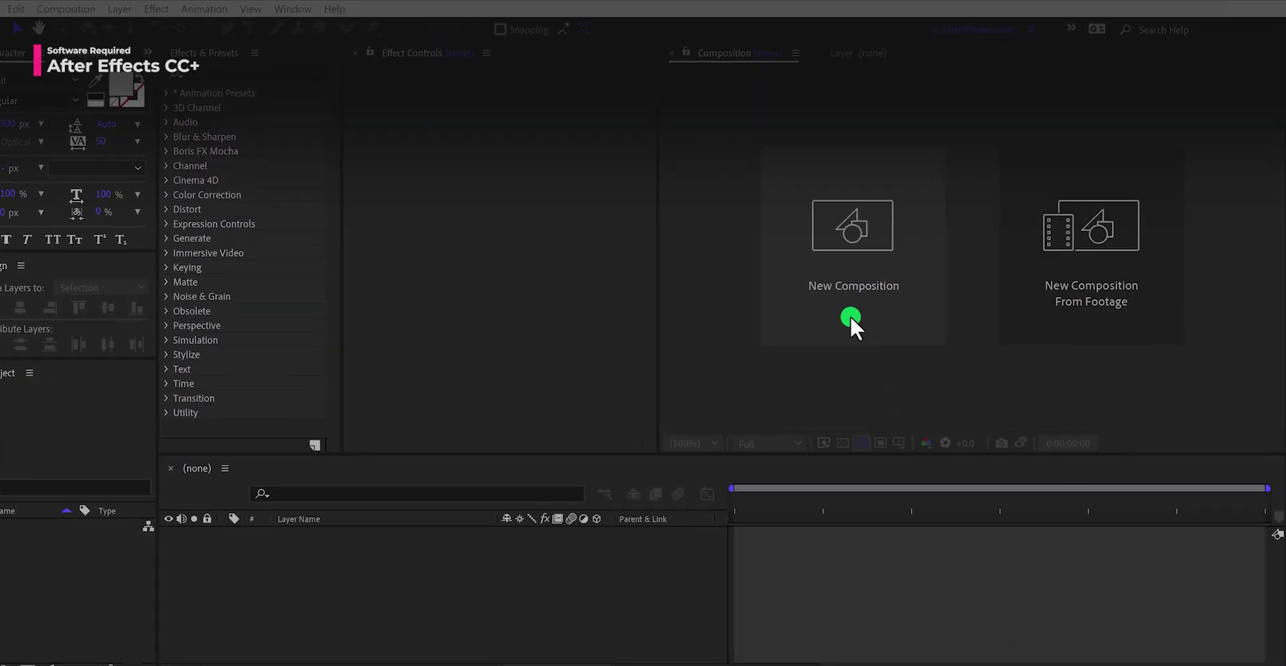
- Create a 1920×1080, 30 fps, 10-second composition named 'Electric Logo Intro'
left_click(849, 315)
type("Electric Logo Intro")
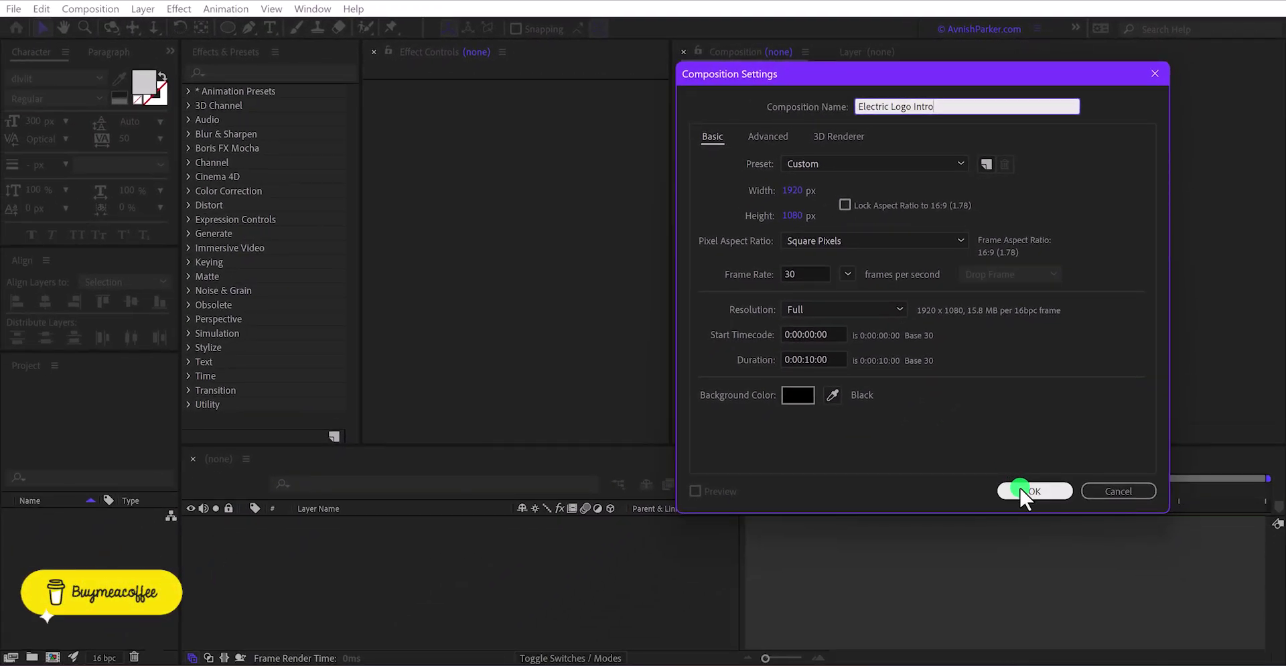
left_click(1021, 491)
- Start a new black solid layer in the timeline named 'Background'
right_click(476, 570)
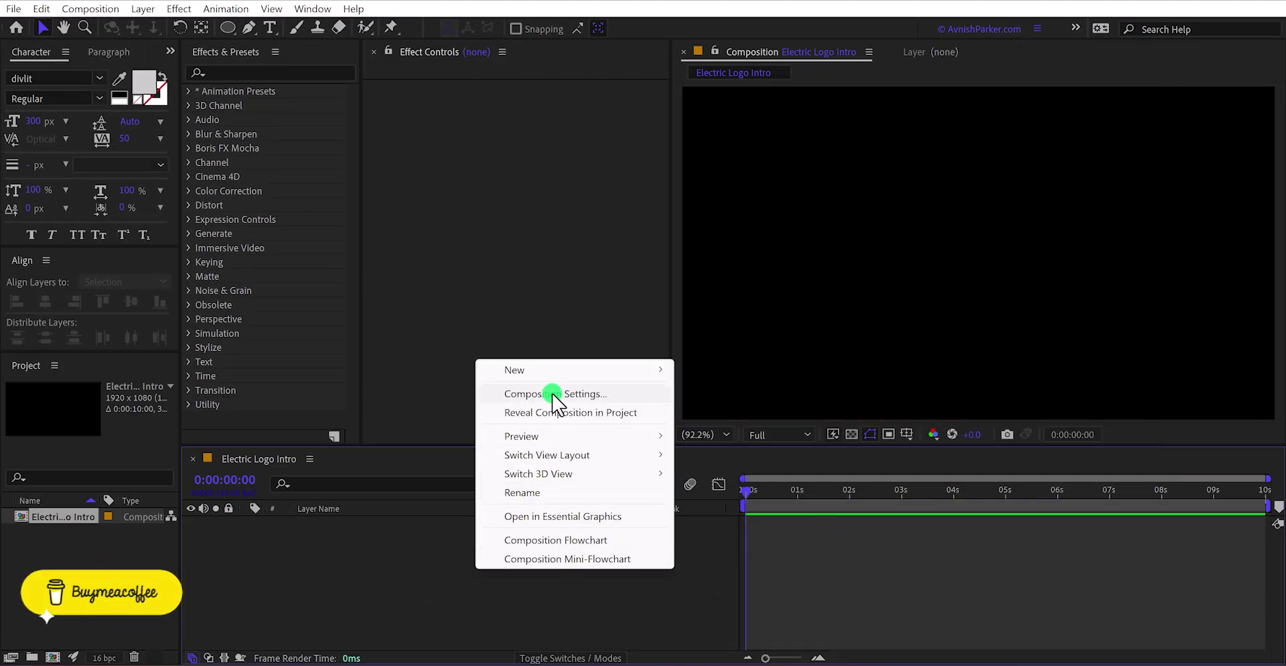
mouse_move(548, 369)
left_click(751, 412)
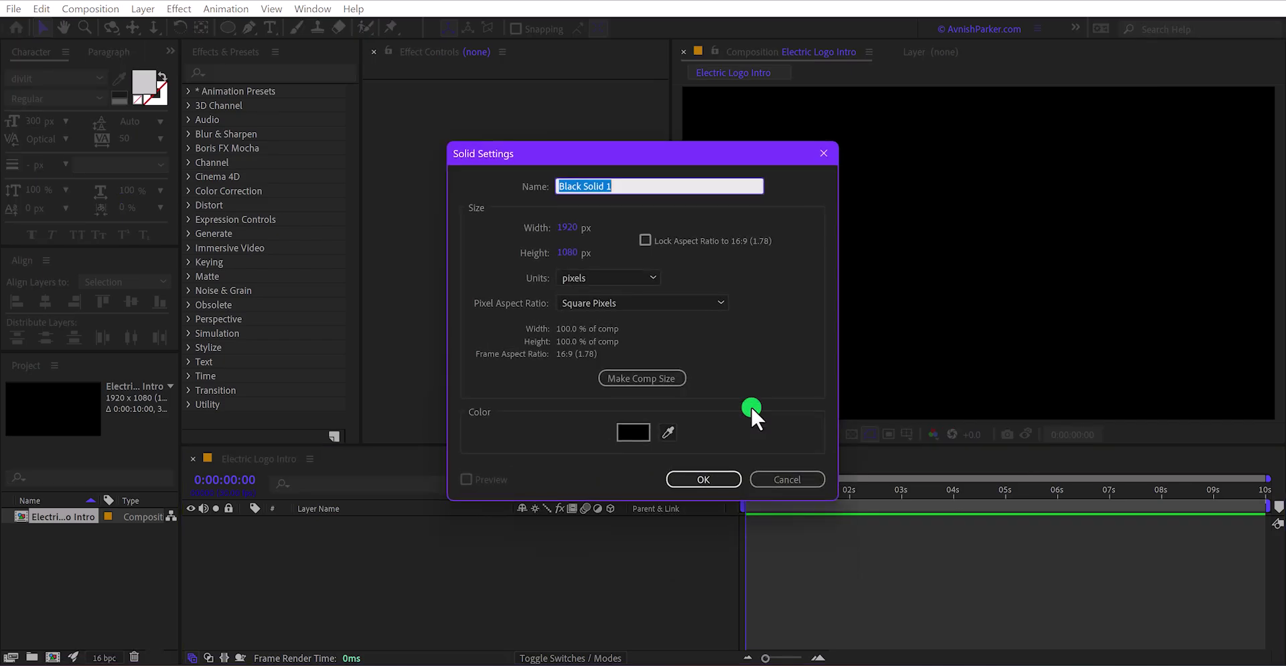
type("Background")
- Create the Background solid and apply Fractal Noise to it
left_click(736, 479)
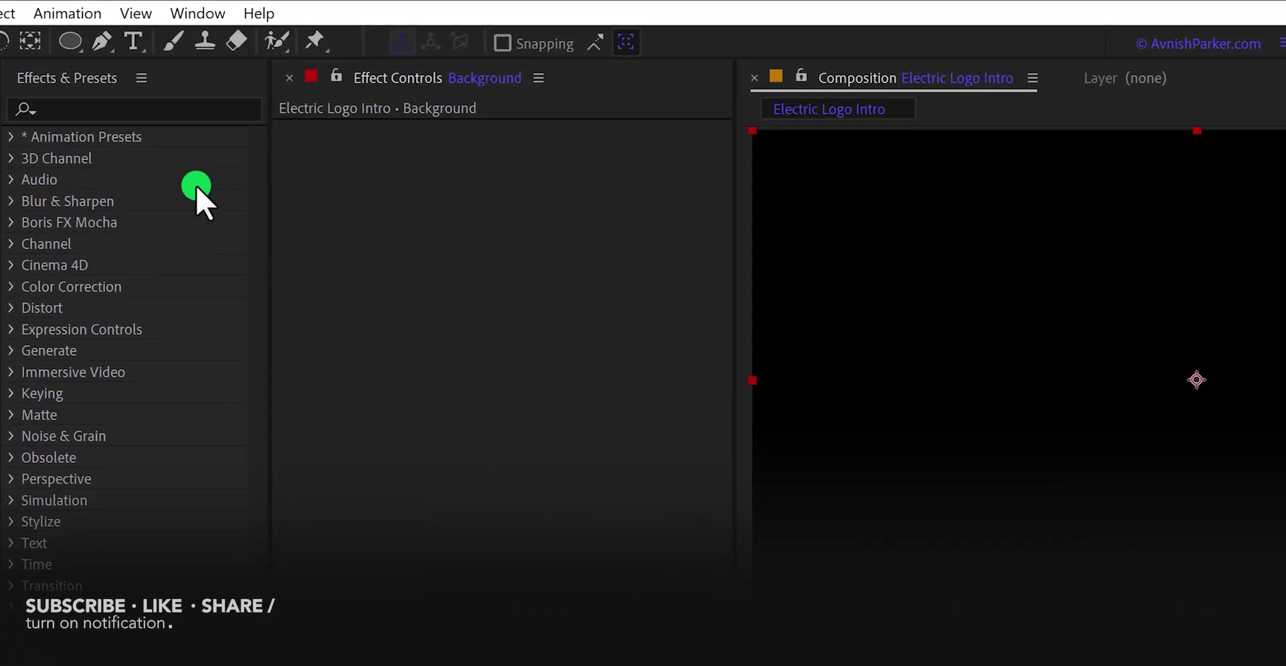
left_click(258, 78)
type("frac")
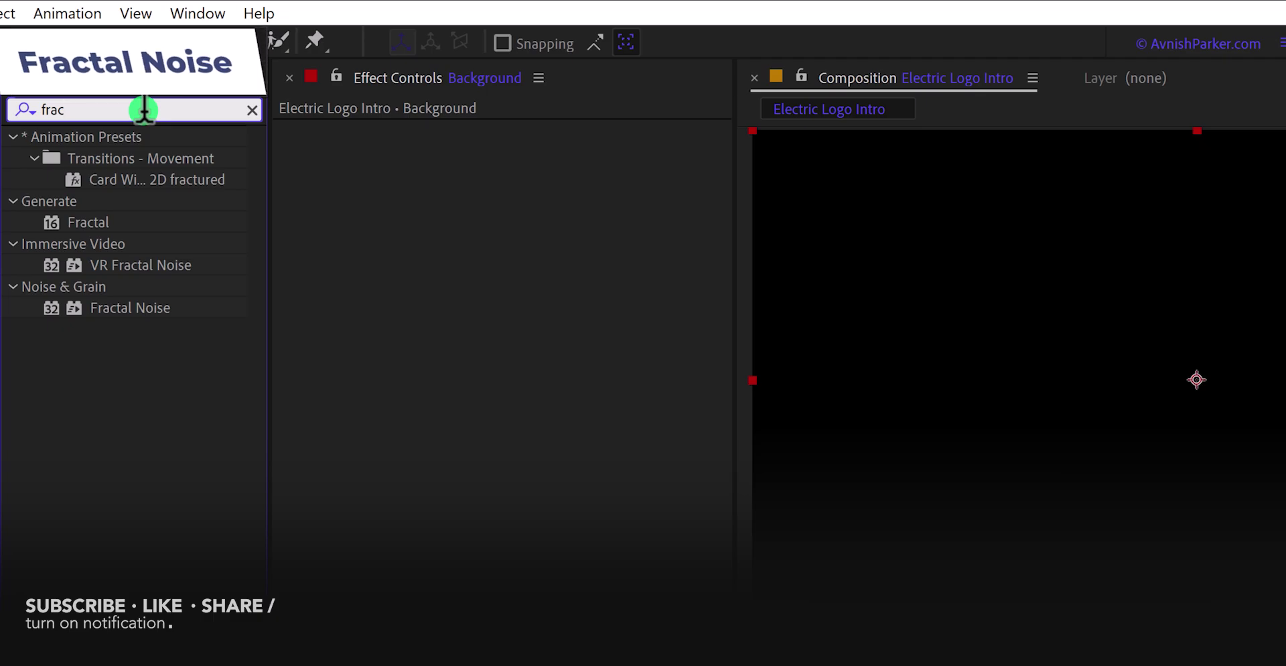
left_click(144, 109)
left_click_drag(142, 312, 375, 315)
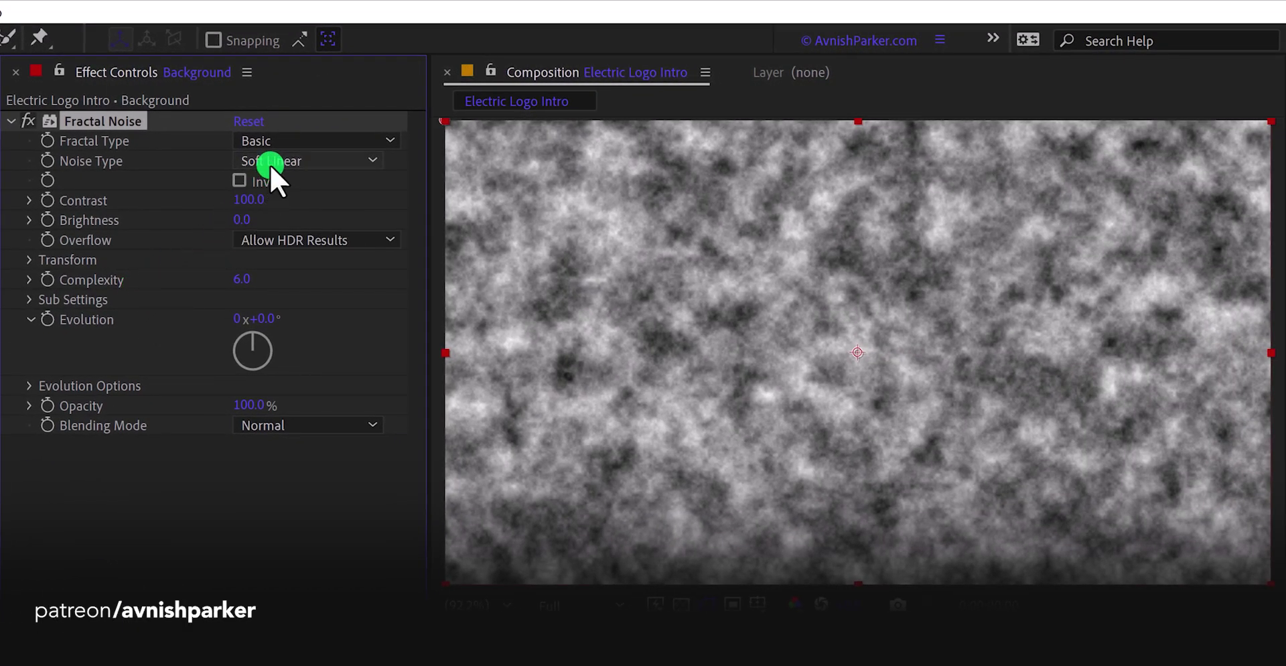
- Set Fractal Noise to Block type with Contrast 200 and Brightness -100
left_click(315, 162)
left_click(308, 186)
left_click(252, 200)
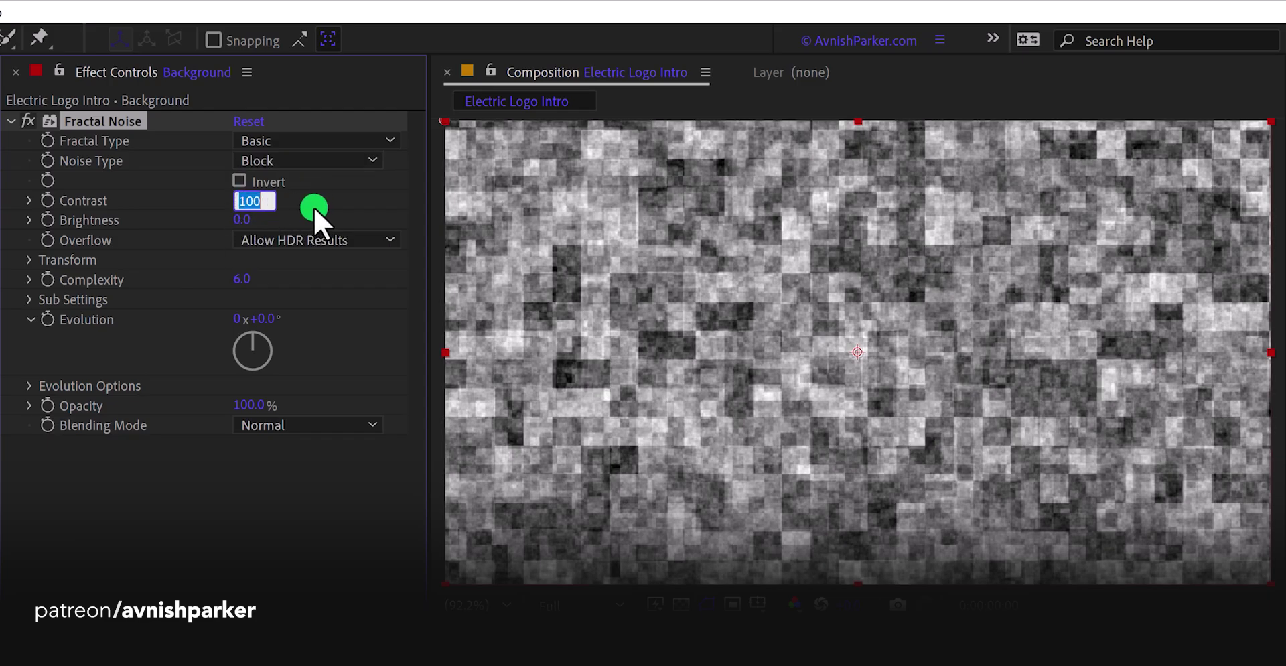
type("200")
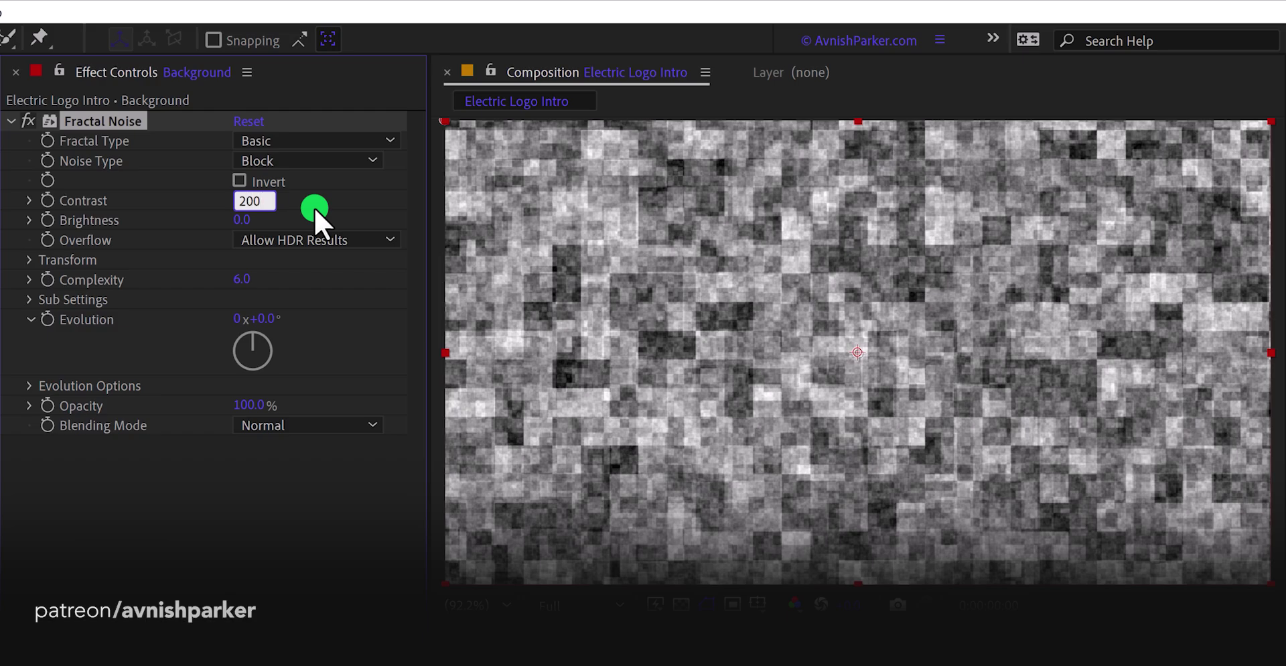
key("Tab")
type("-100")
key("Return")
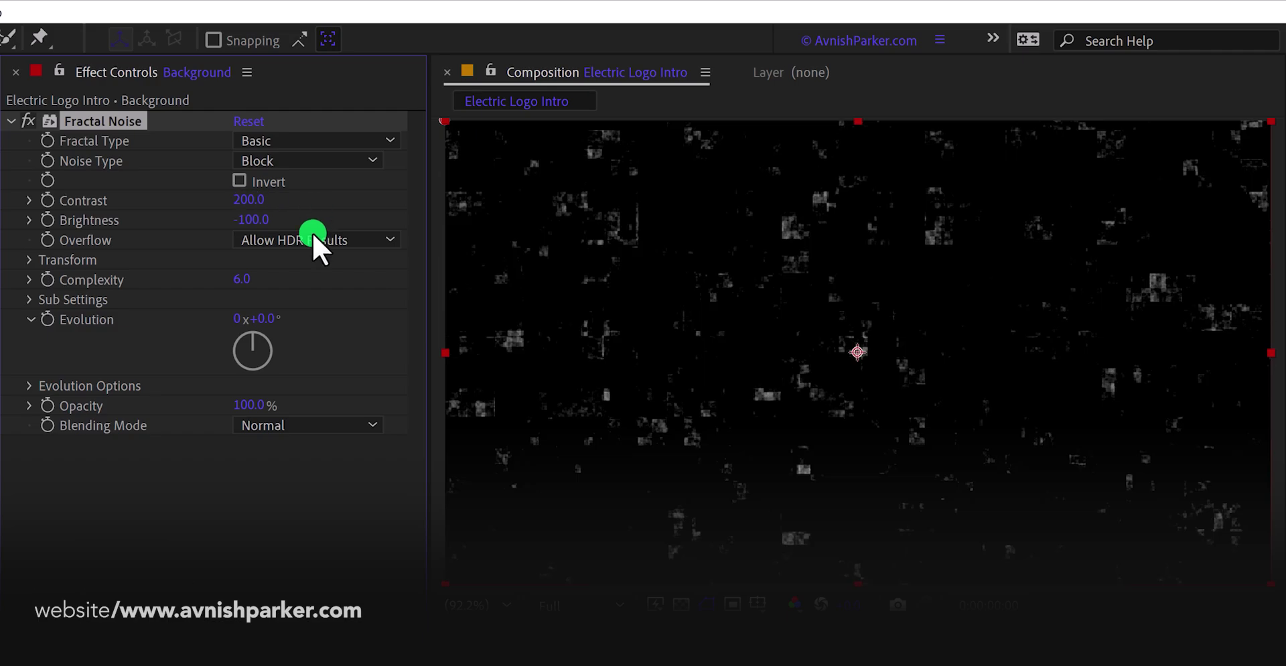
- Set the noise Transform Scale to 20 and Complexity to 1
left_click(29, 261)
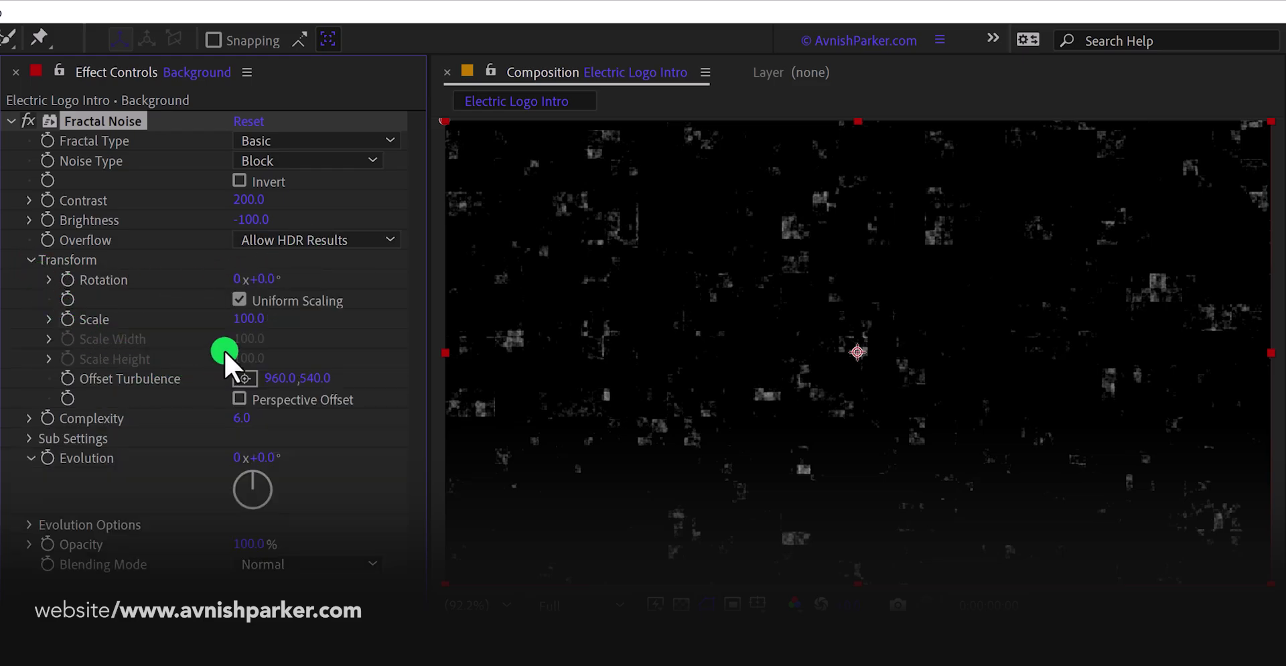
left_click(251, 320)
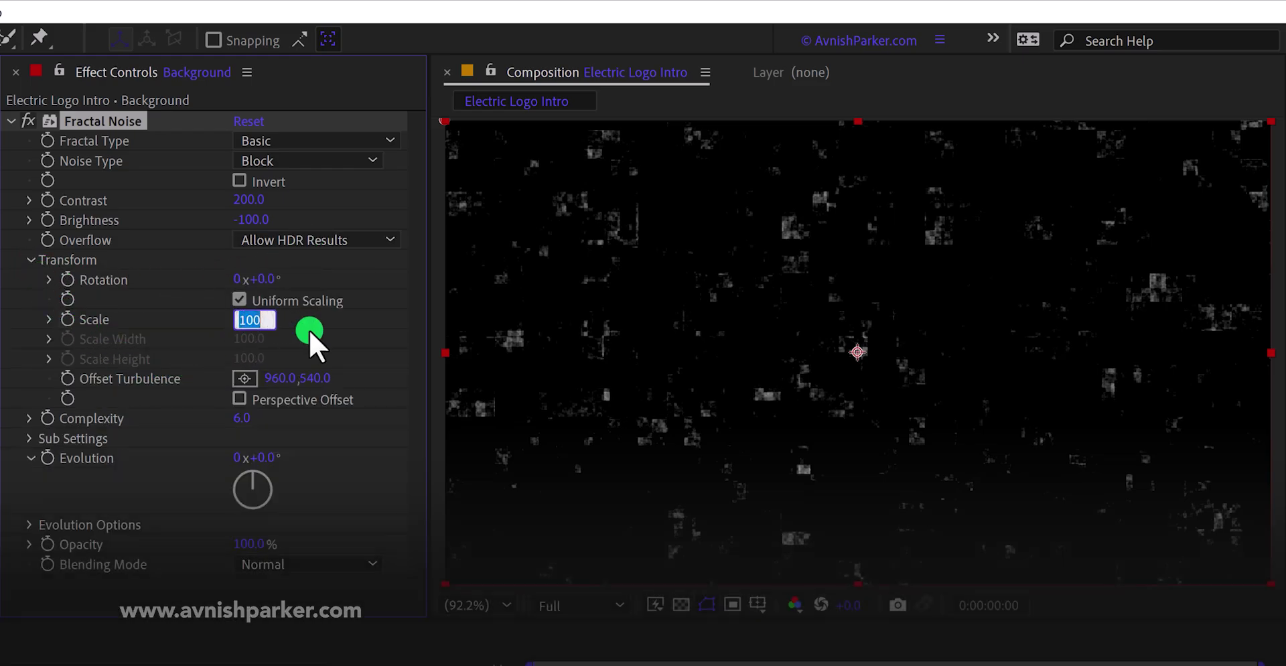
type("20")
key("Return")
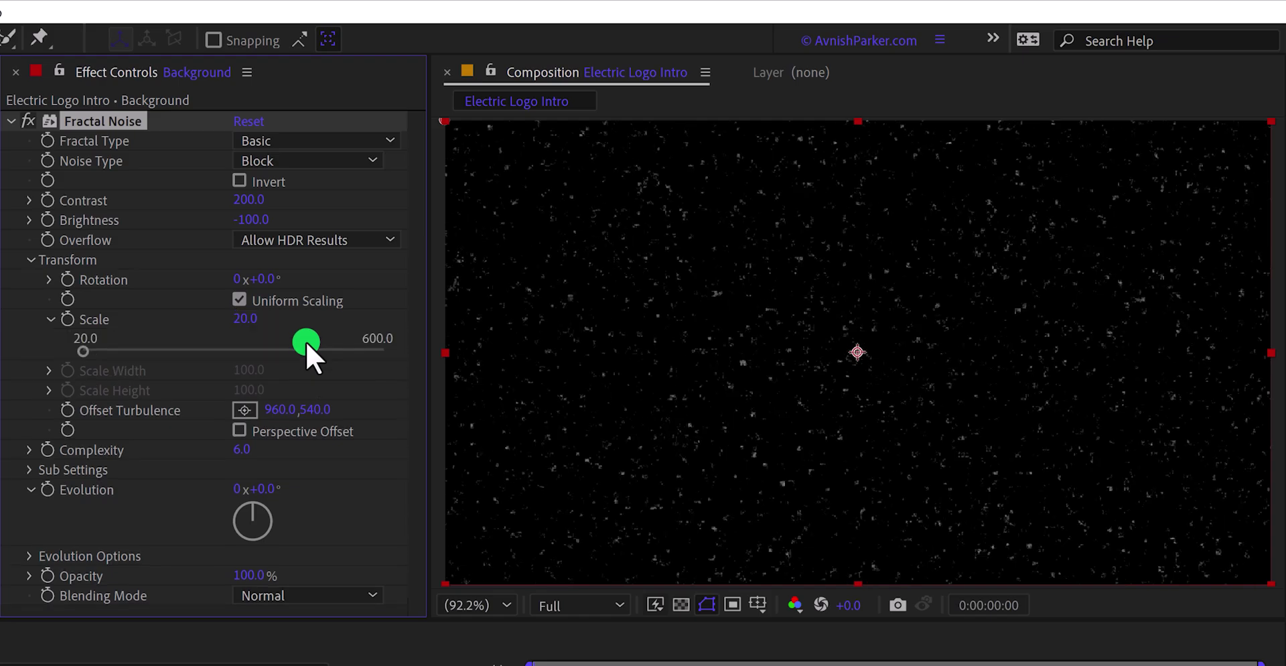
left_click(245, 448)
type("1")
key("Return")
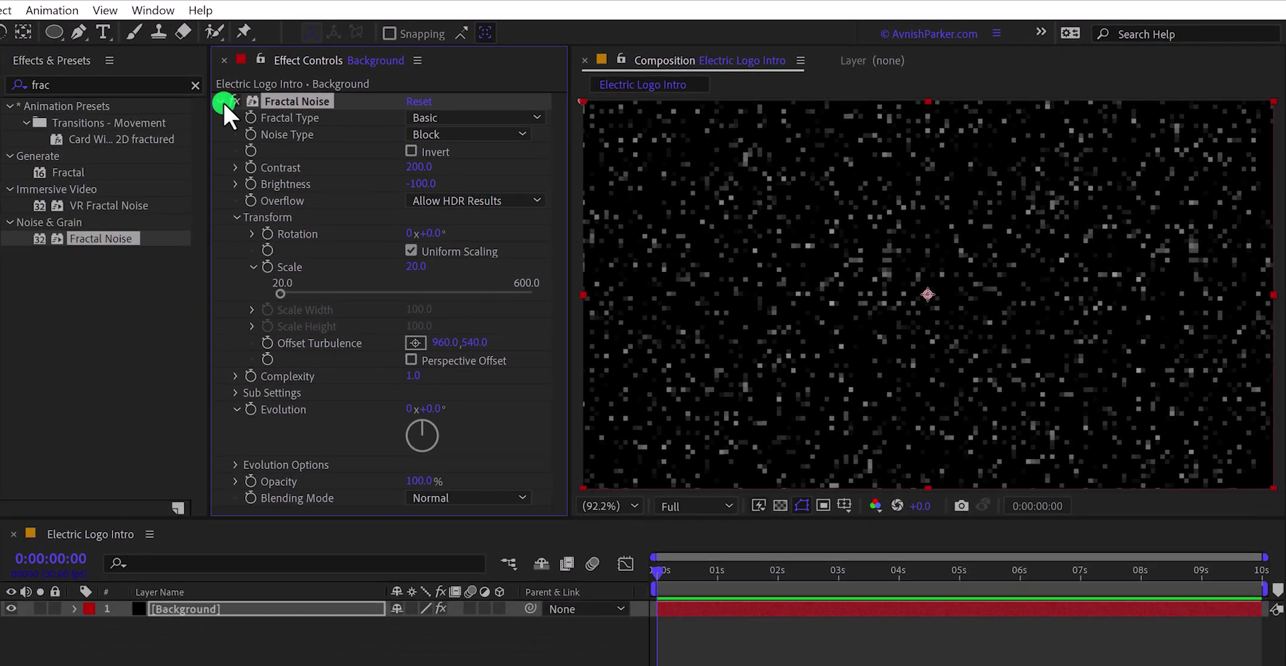
- Apply Find Edges to the Background layer with Invert enabled
left_click(11, 121)
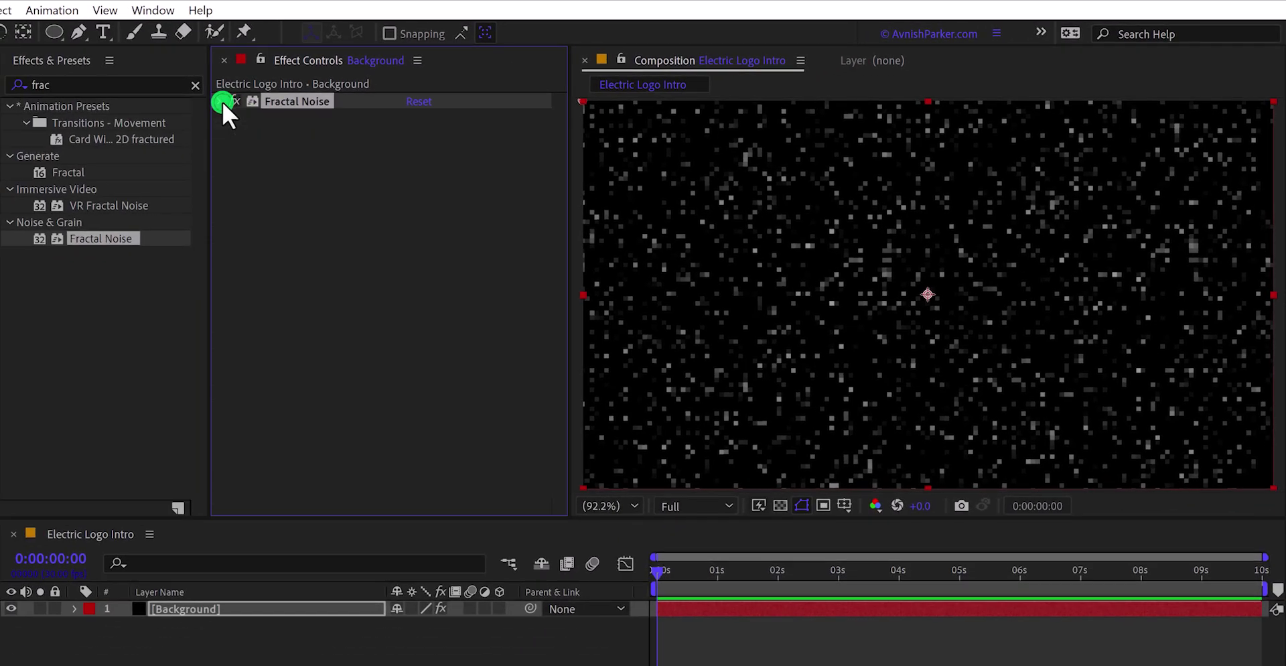
left_click(123, 84)
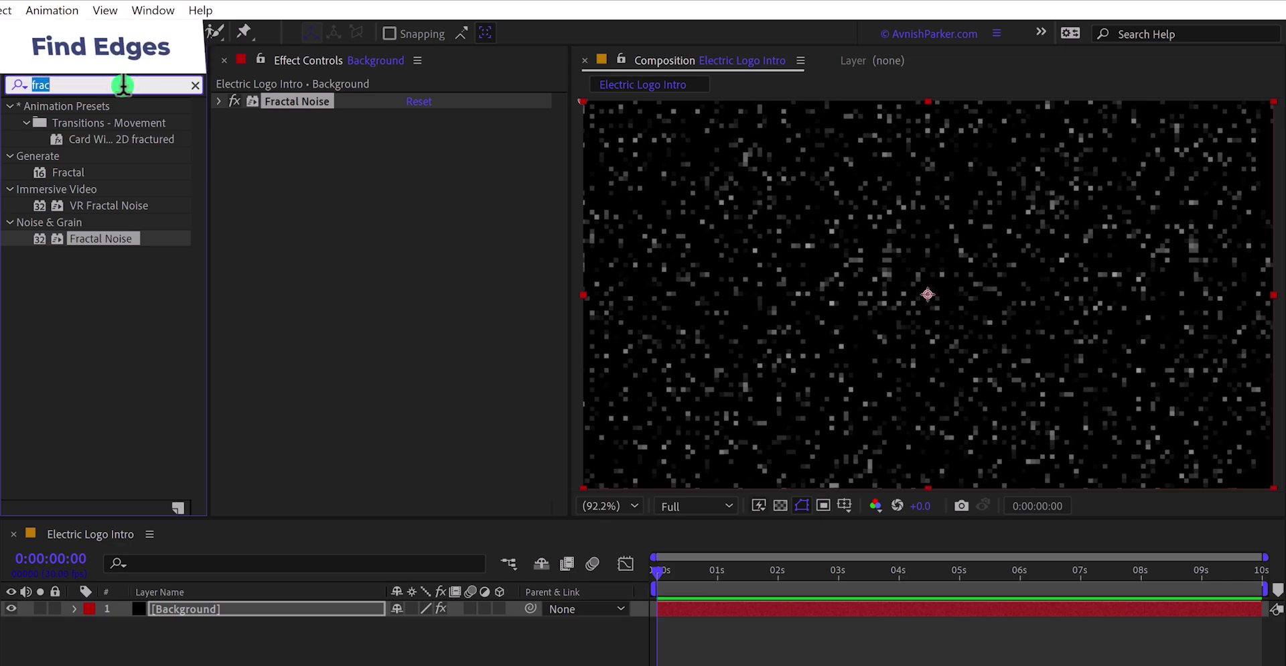
type("find")
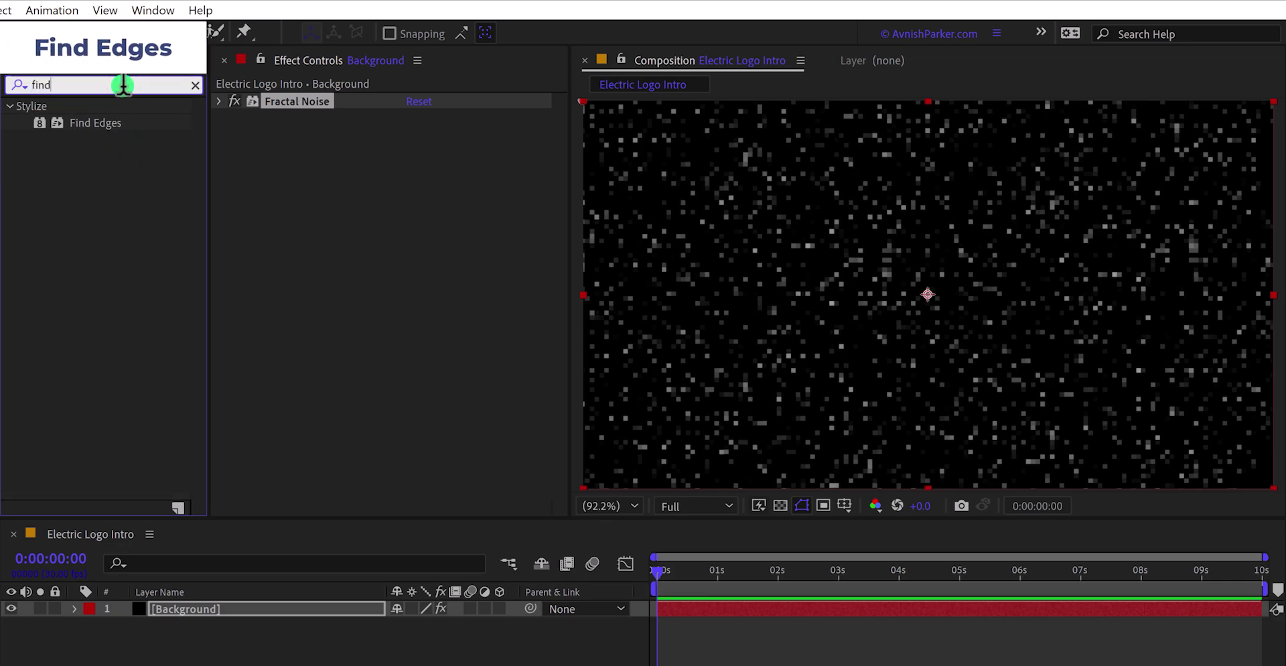
left_click_drag(99, 122, 318, 179)
left_click(412, 135)
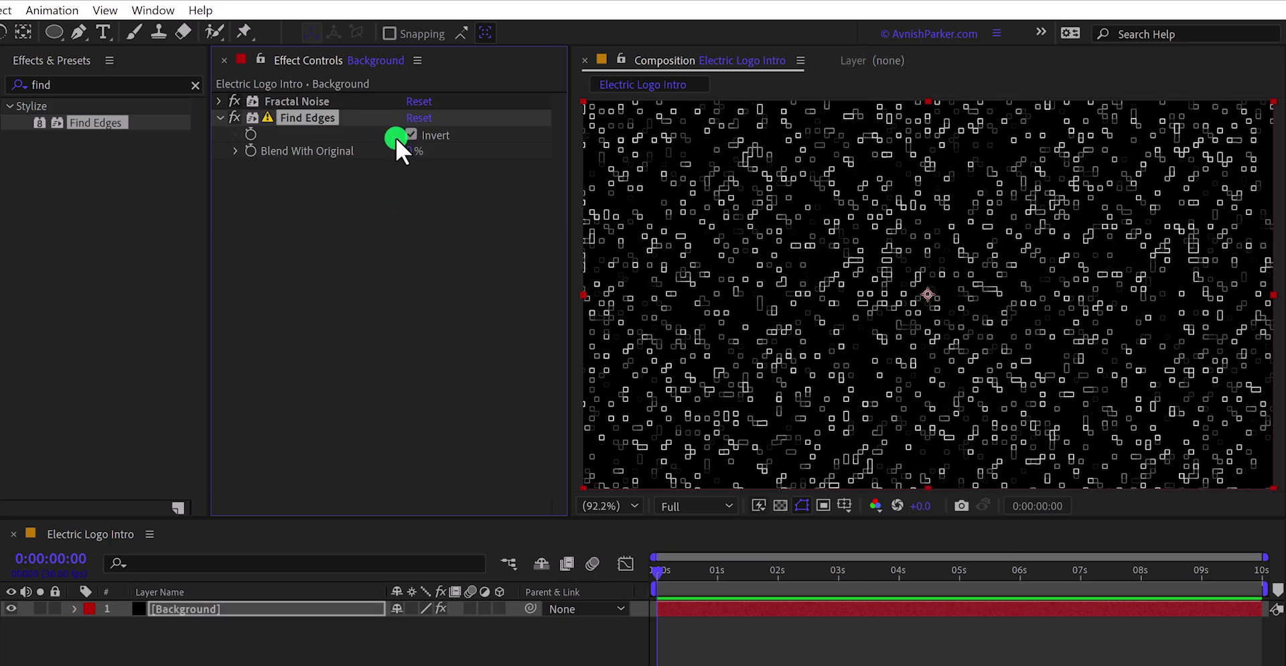
- Apply CC Lens, keyframing Size at 150 at 0 s with Convergence 75
left_click(154, 84)
type("lens")
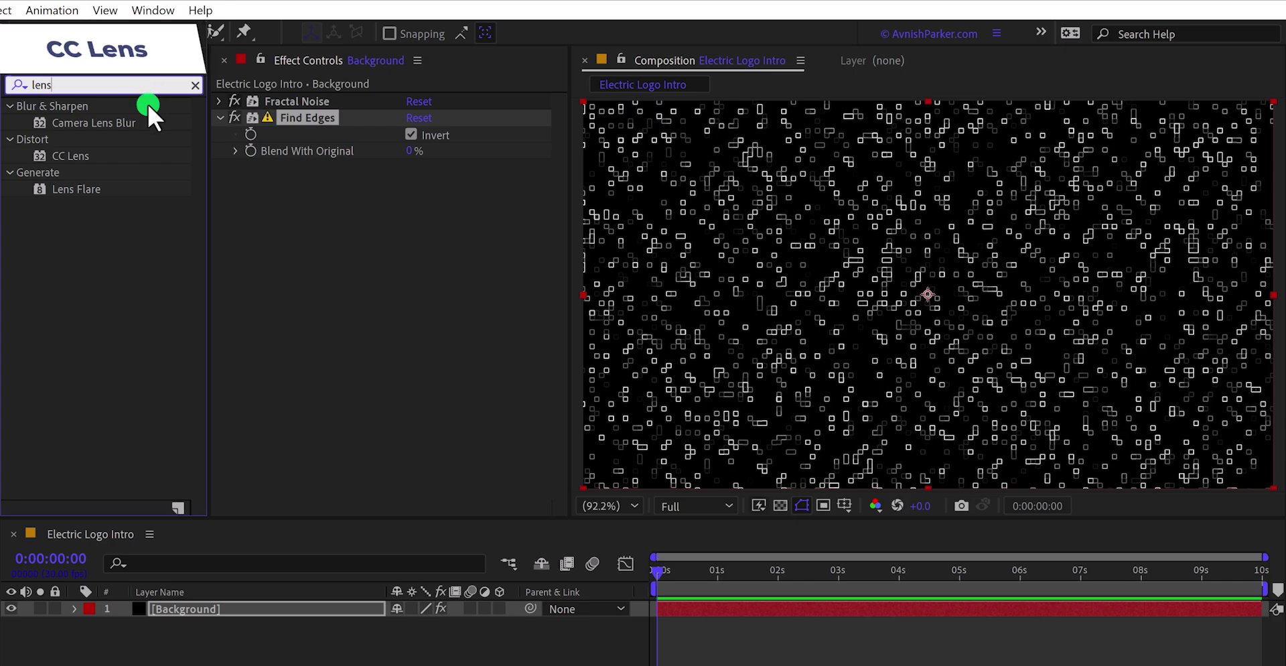
left_click_drag(69, 158, 355, 232)
mouse_move(656, 573)
left_mouse_down()
mouse_move(686, 574)
mouse_move(649, 573)
left_mouse_up()
key("e")
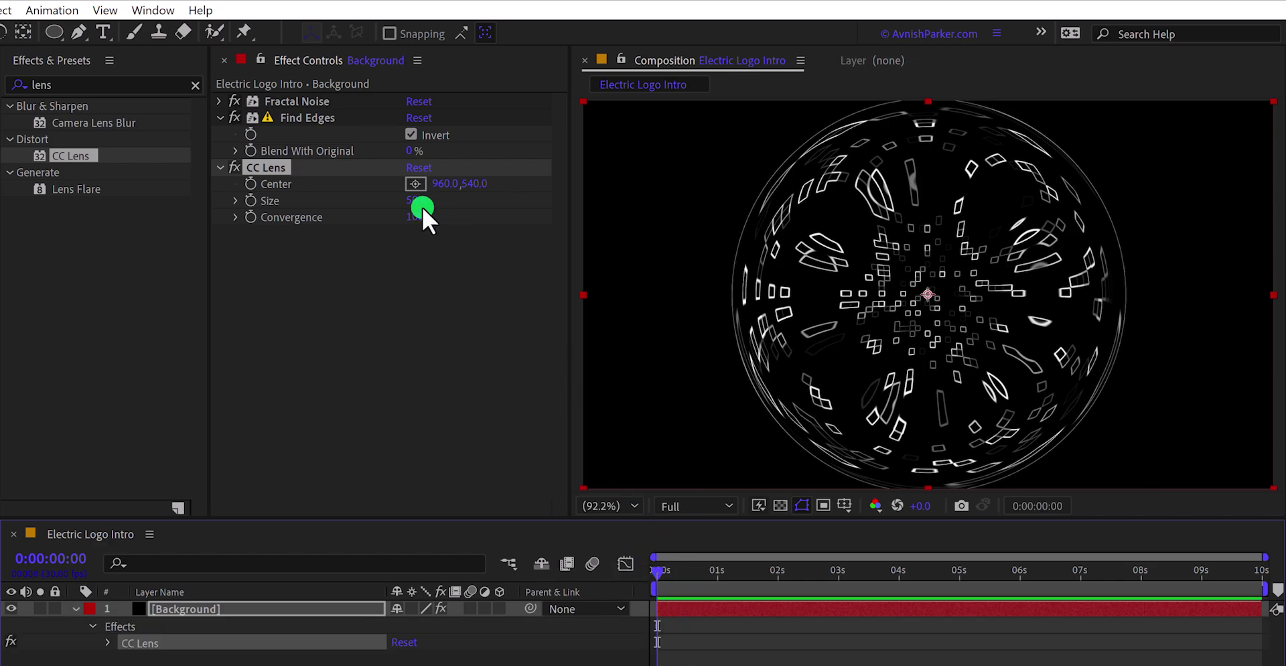
left_click(413, 201)
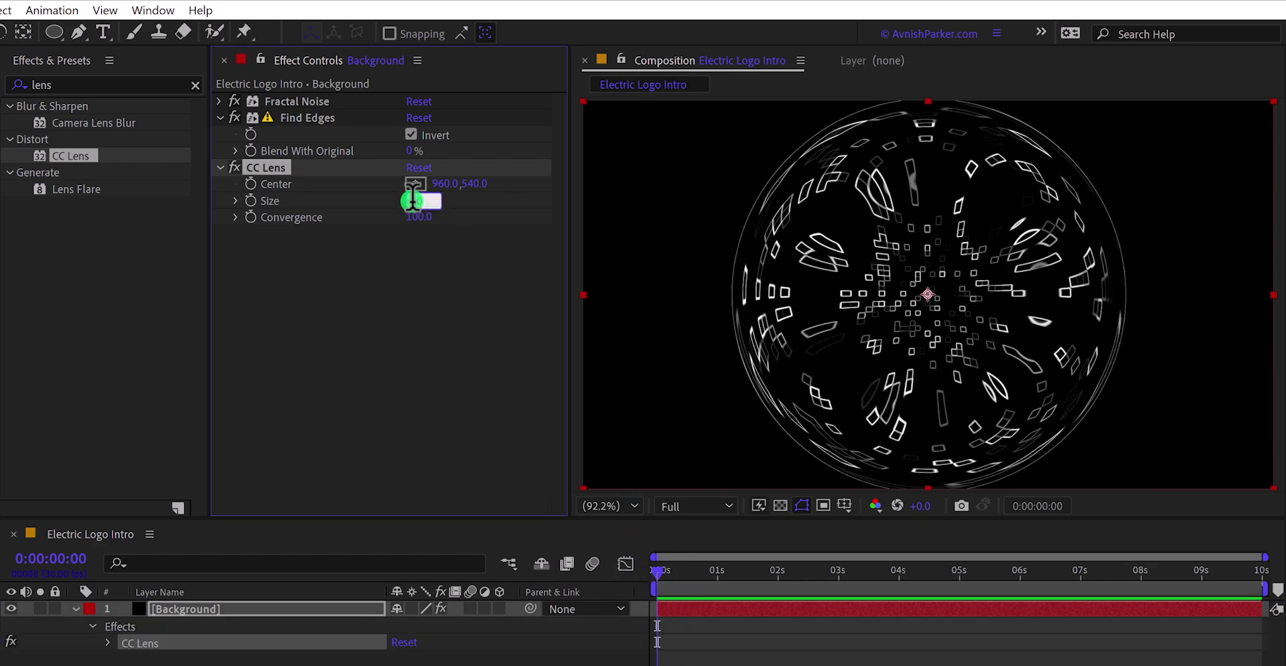
key("Return")
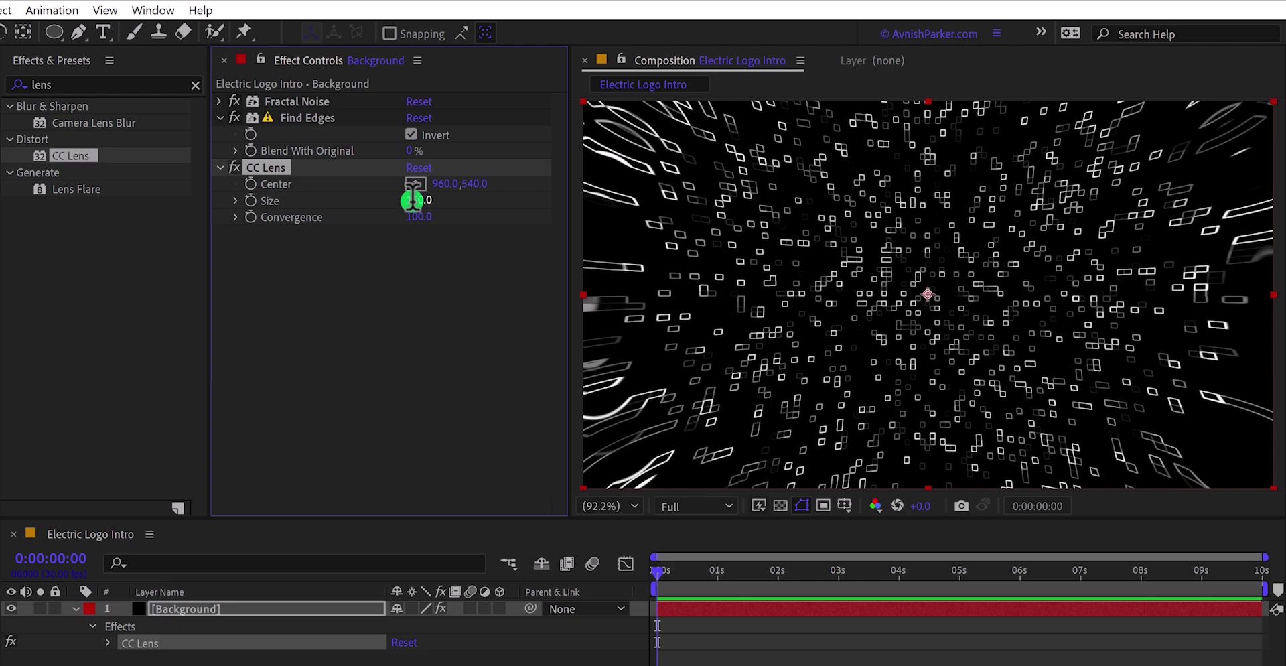
left_click(417, 217)
type("75")
key("Return")
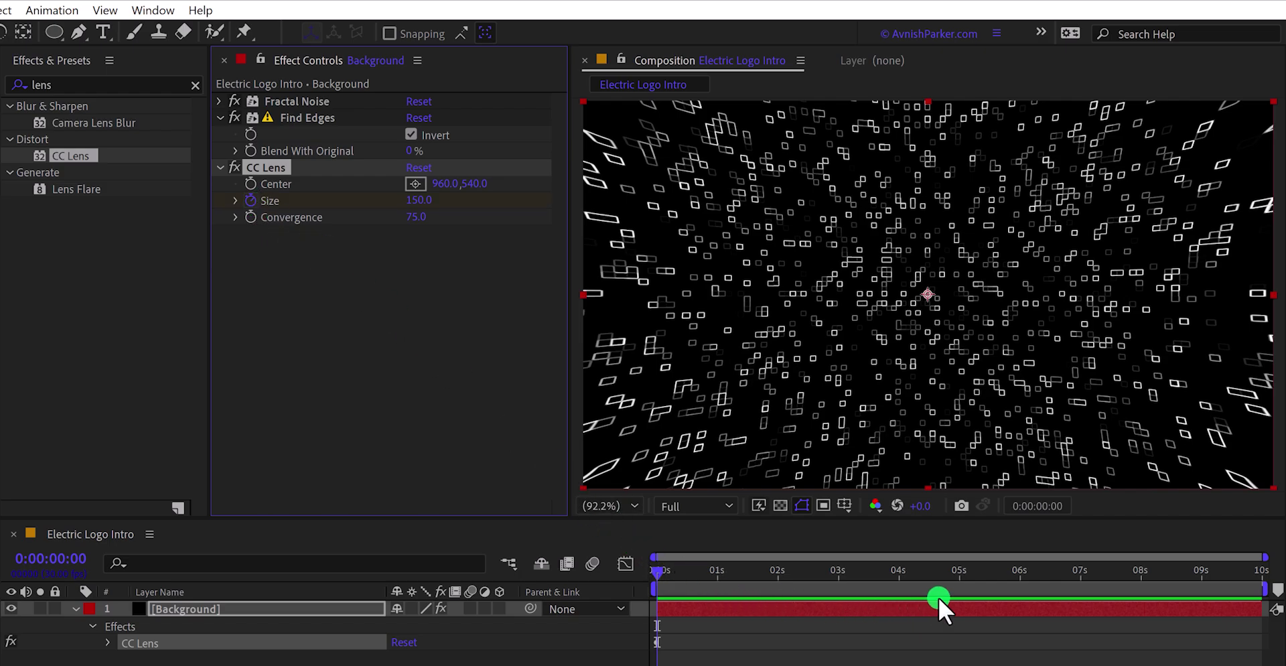
- Set the lens Size to 400 at 5 seconds and preview the growing lens
left_click(959, 574)
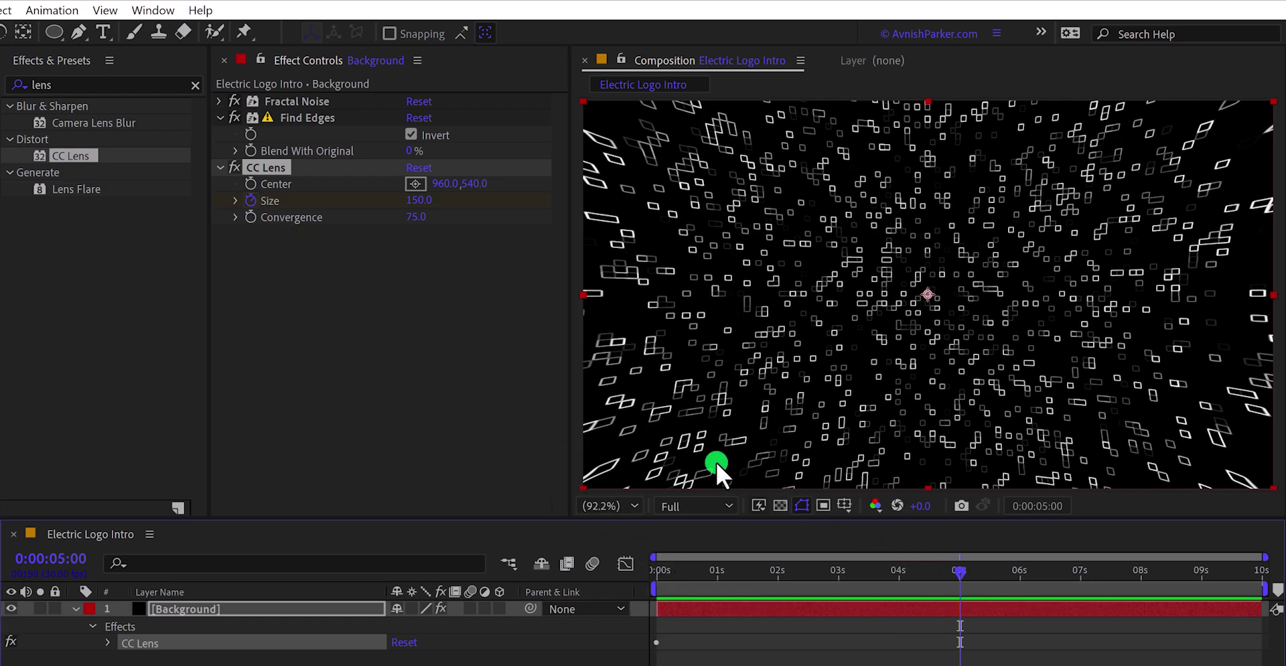
left_click(419, 200)
type("400")
key("Return")
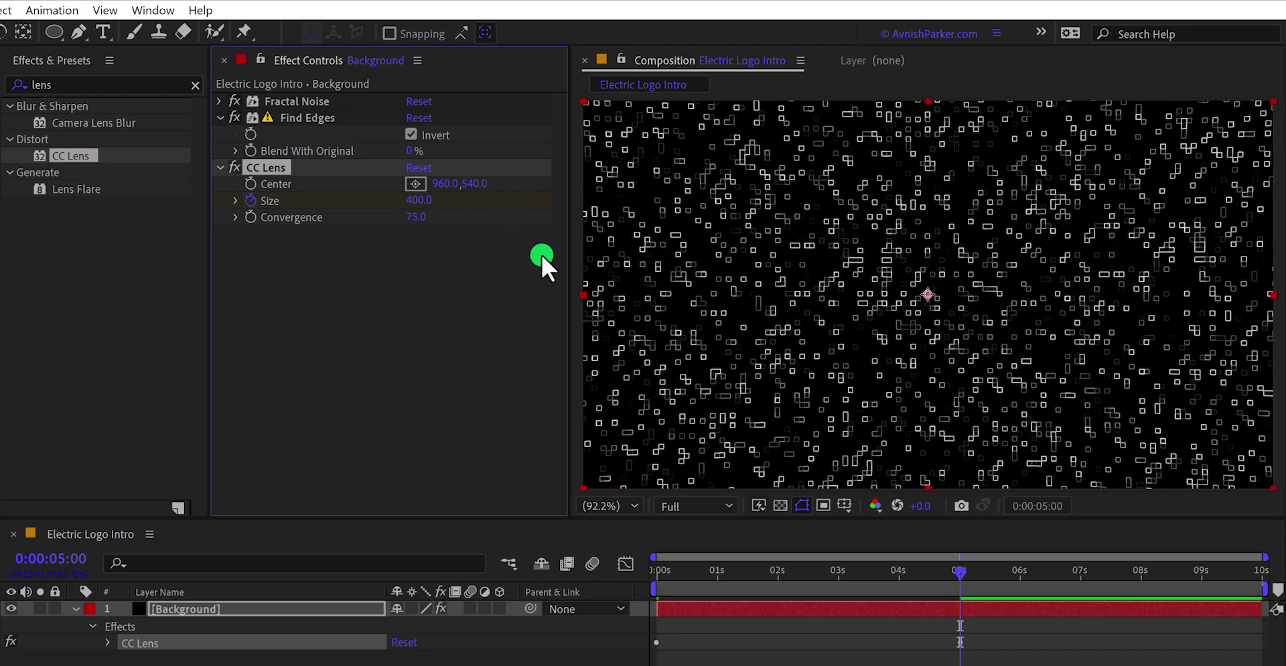
left_click_drag(693, 569, 643, 603)
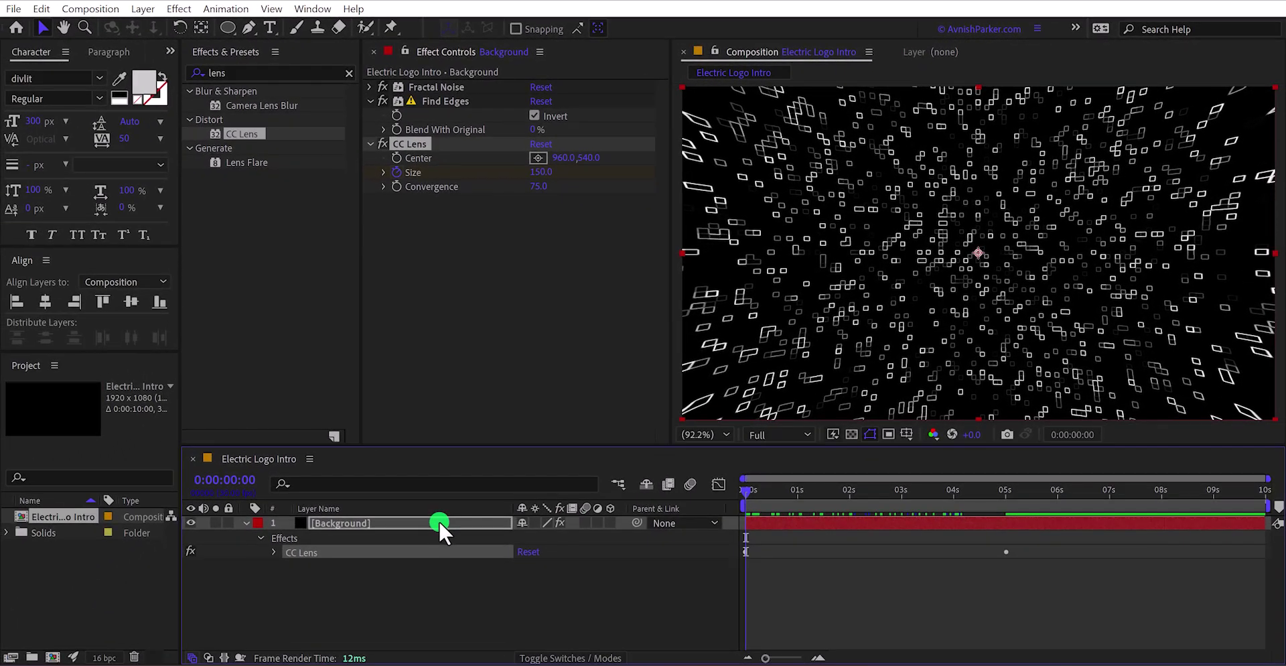
- Lower the Background layer's Opacity to 50% and switch the layer's visibility off
left_click(439, 523)
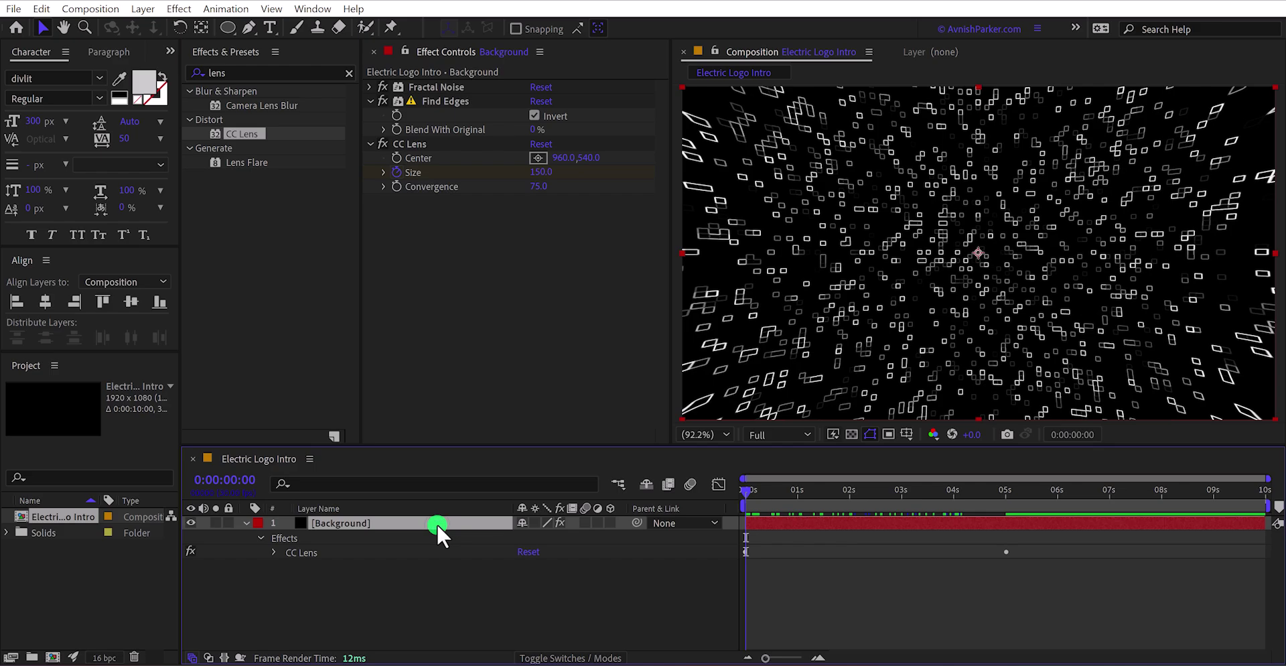
key("t")
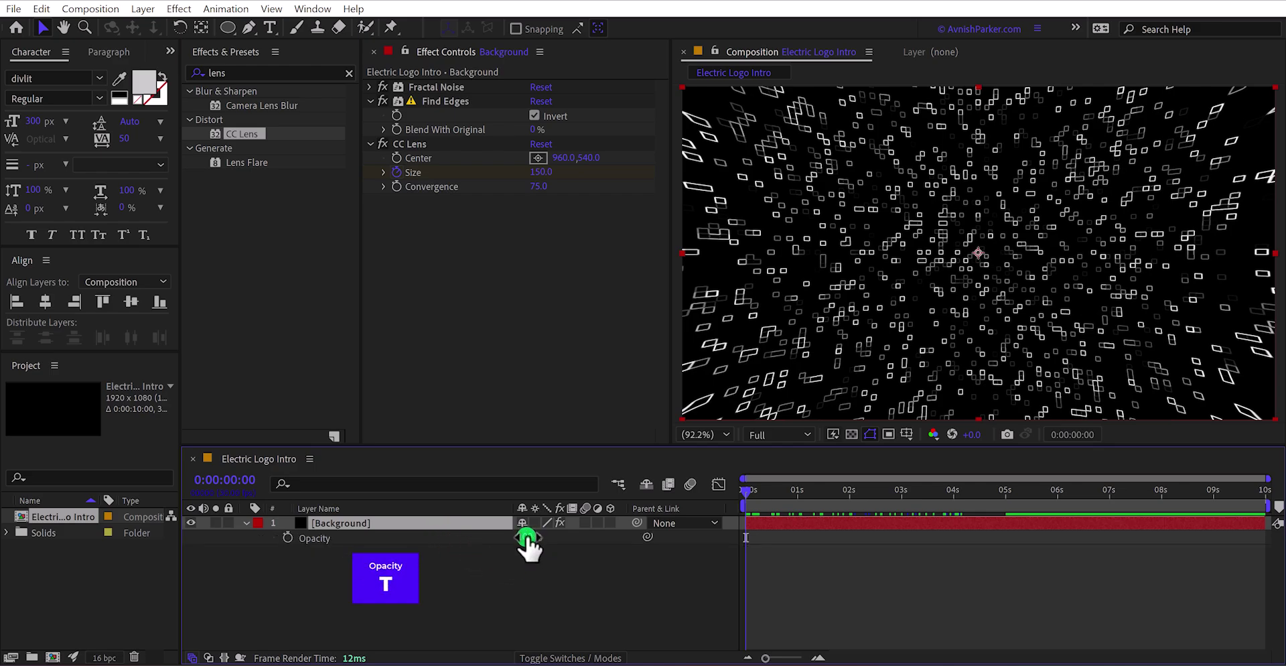
left_click(527, 537)
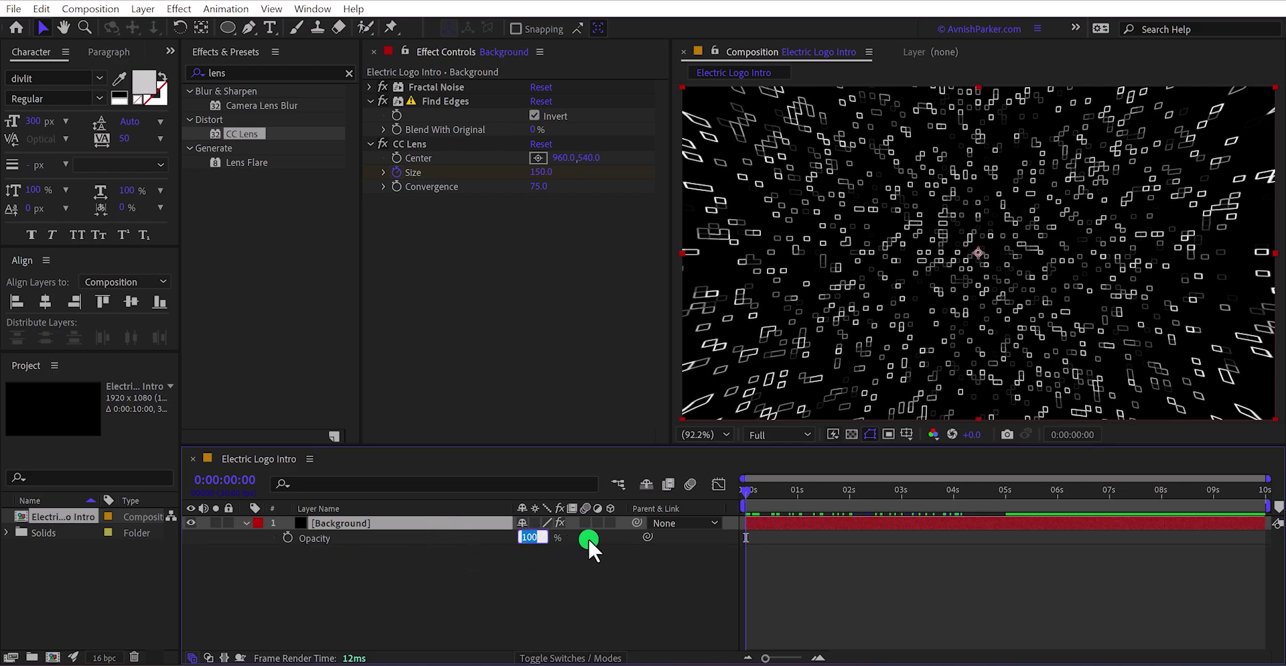
type("50")
key("Return")
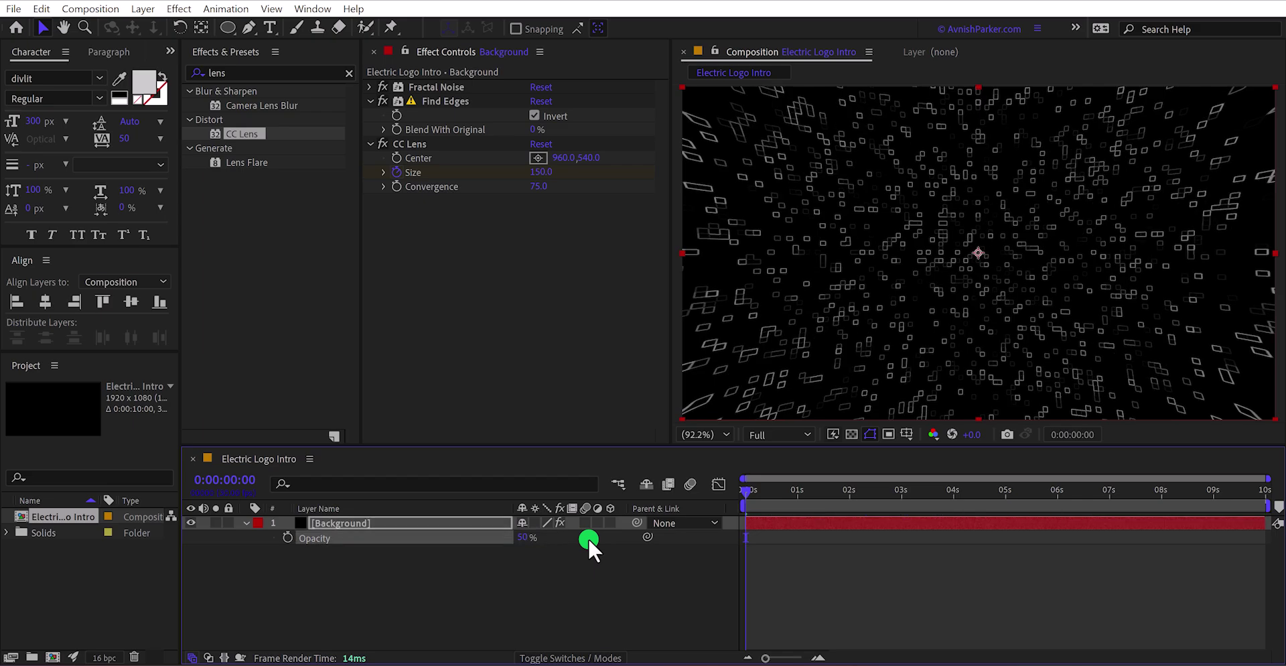
left_click(192, 522)
left_click(300, 560)
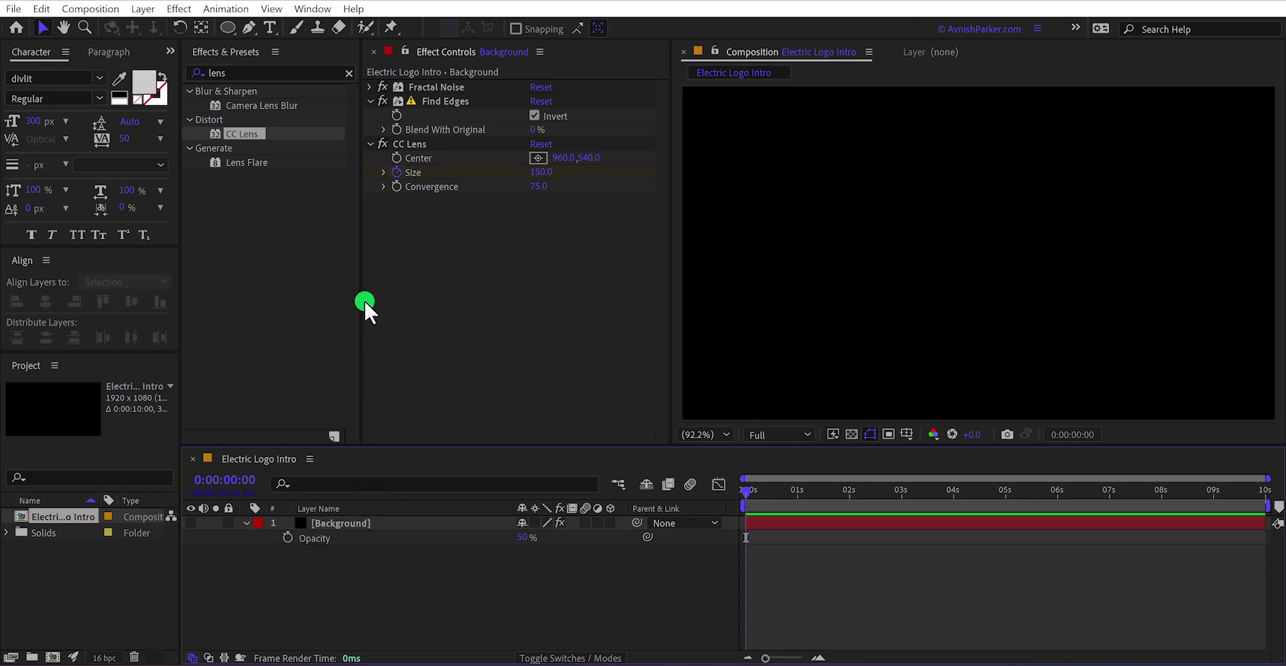
- Add a 'Ps5' text layer and centre it horizontally and vertically in the comp
left_click(270, 26)
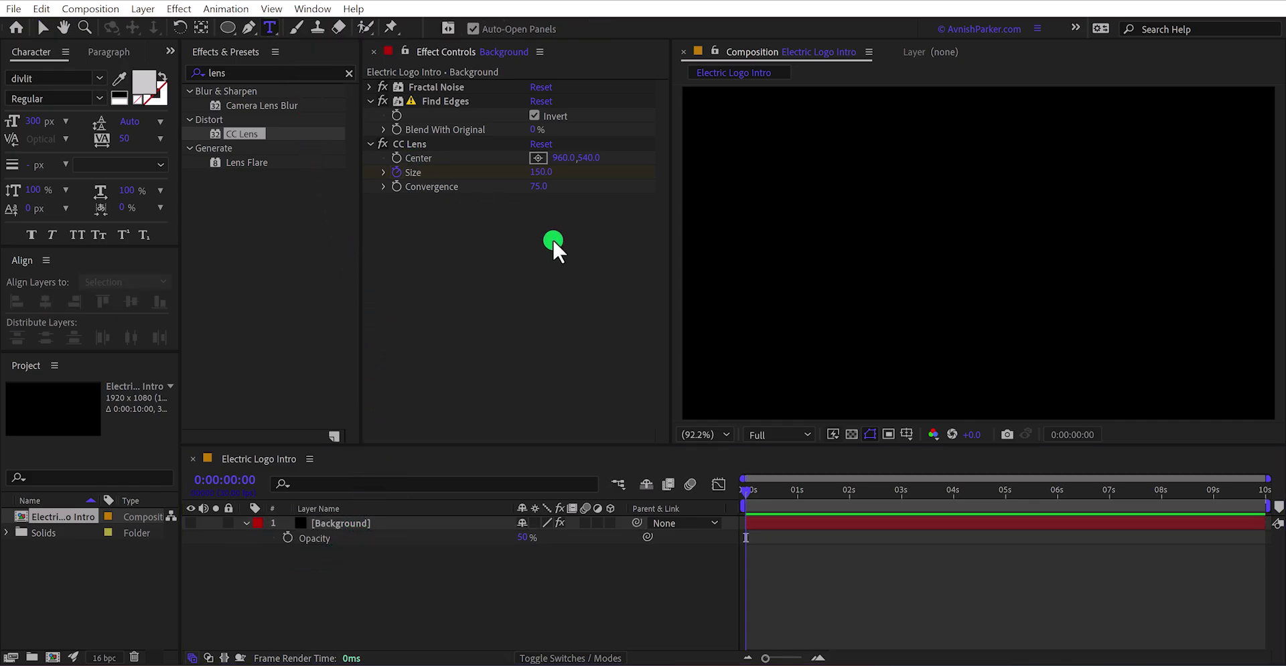
left_click(951, 259)
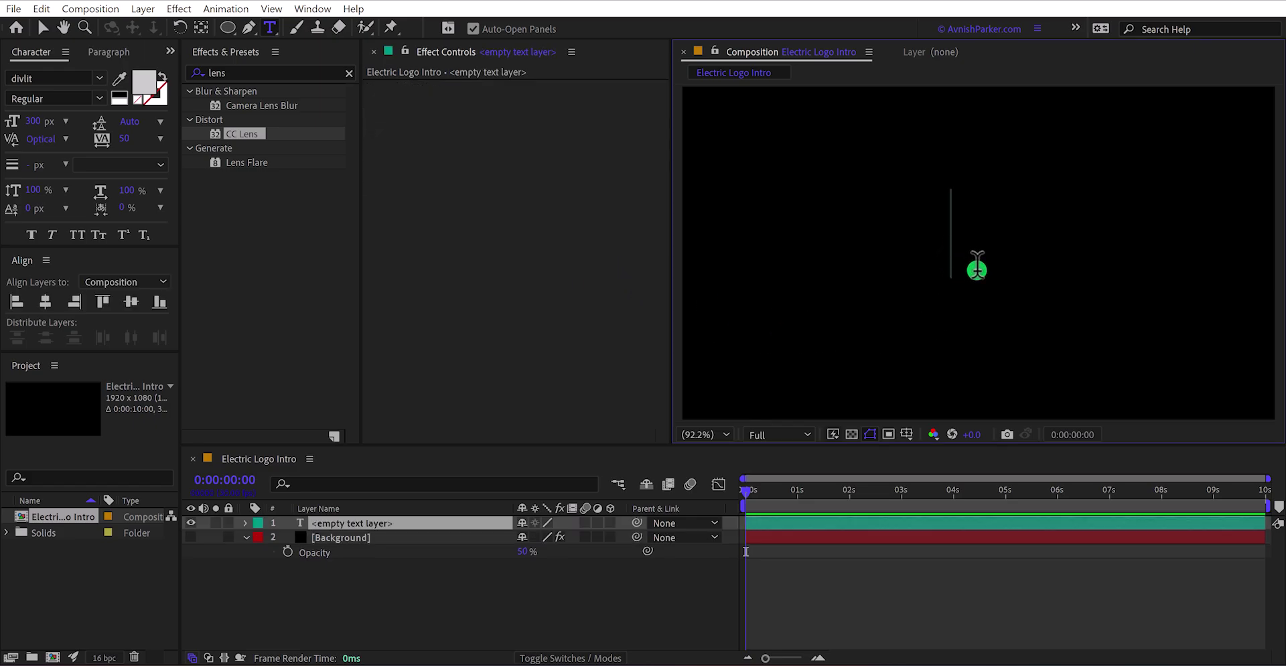
type("P")
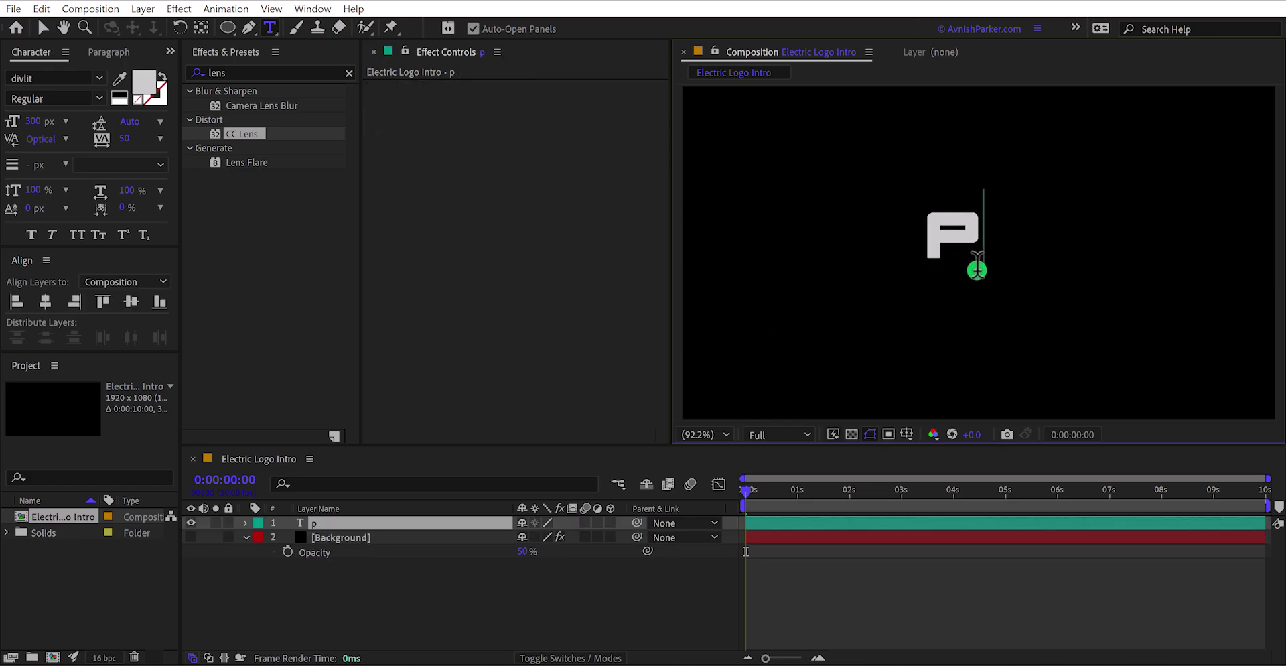
type("s5")
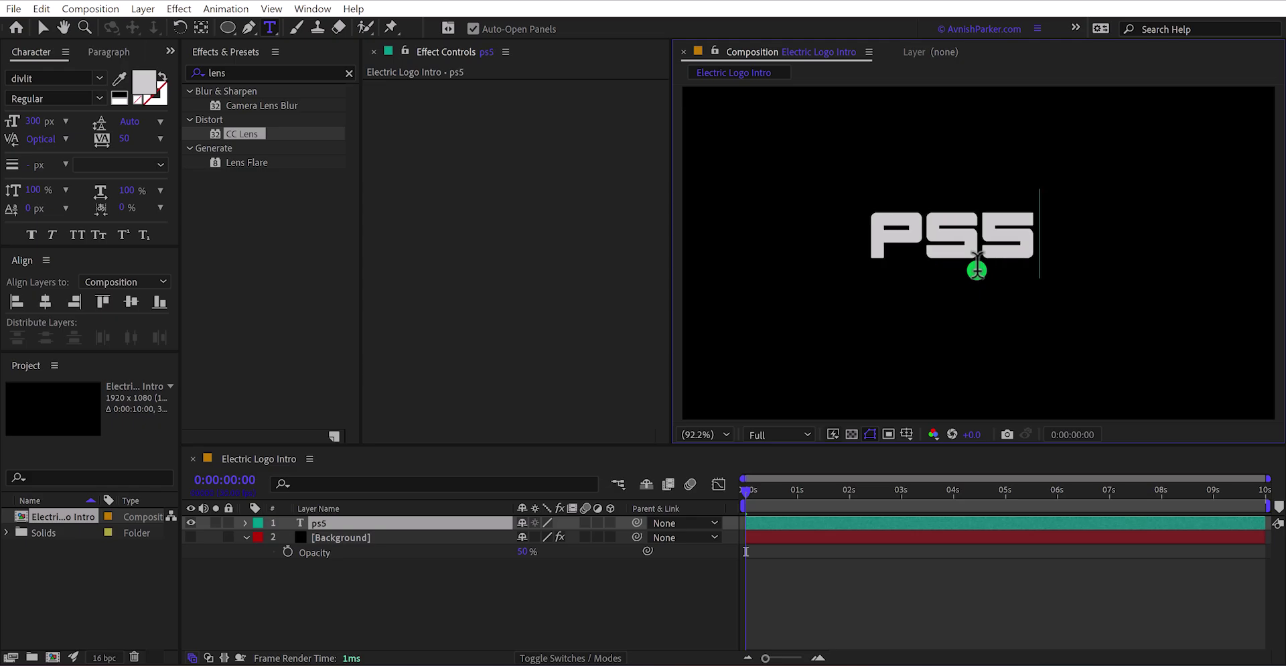
key("Escape")
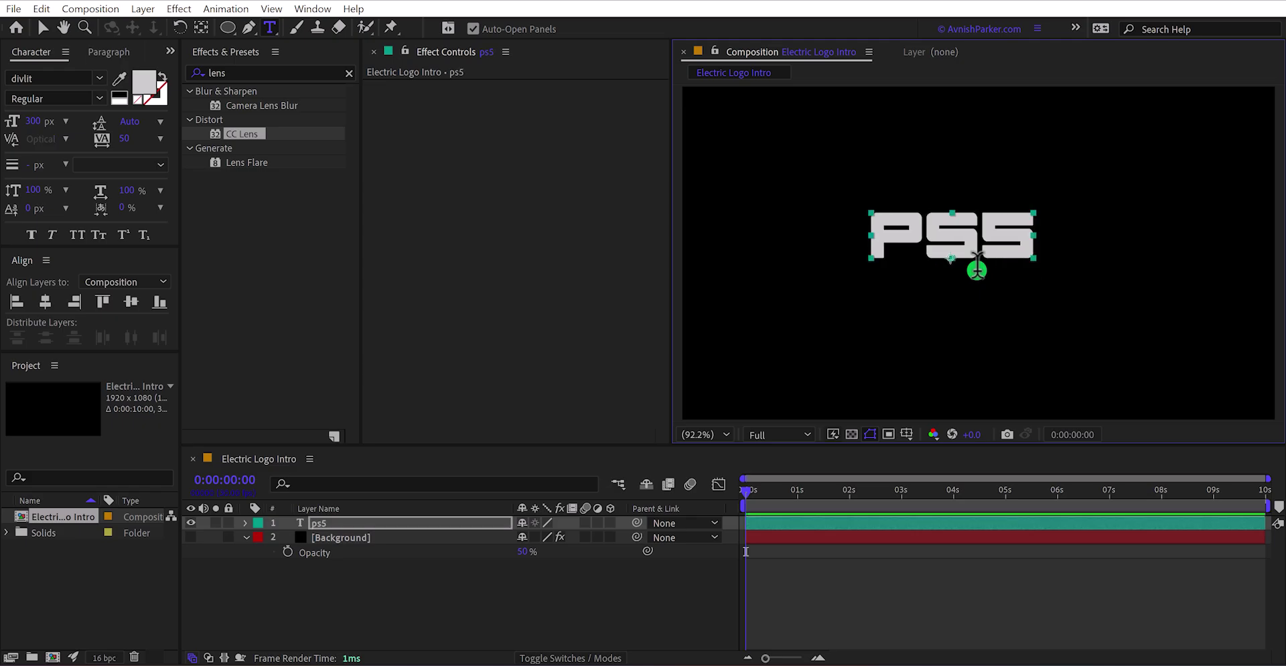
key("v")
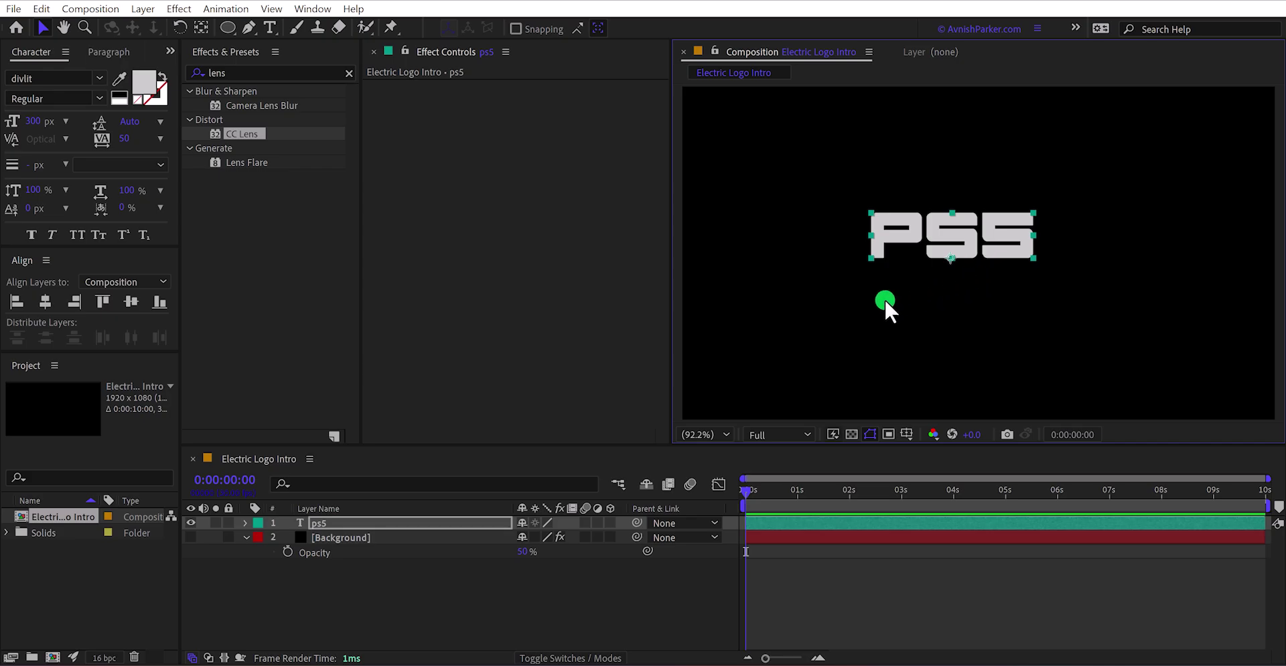
left_click(45, 296)
left_click(130, 294)
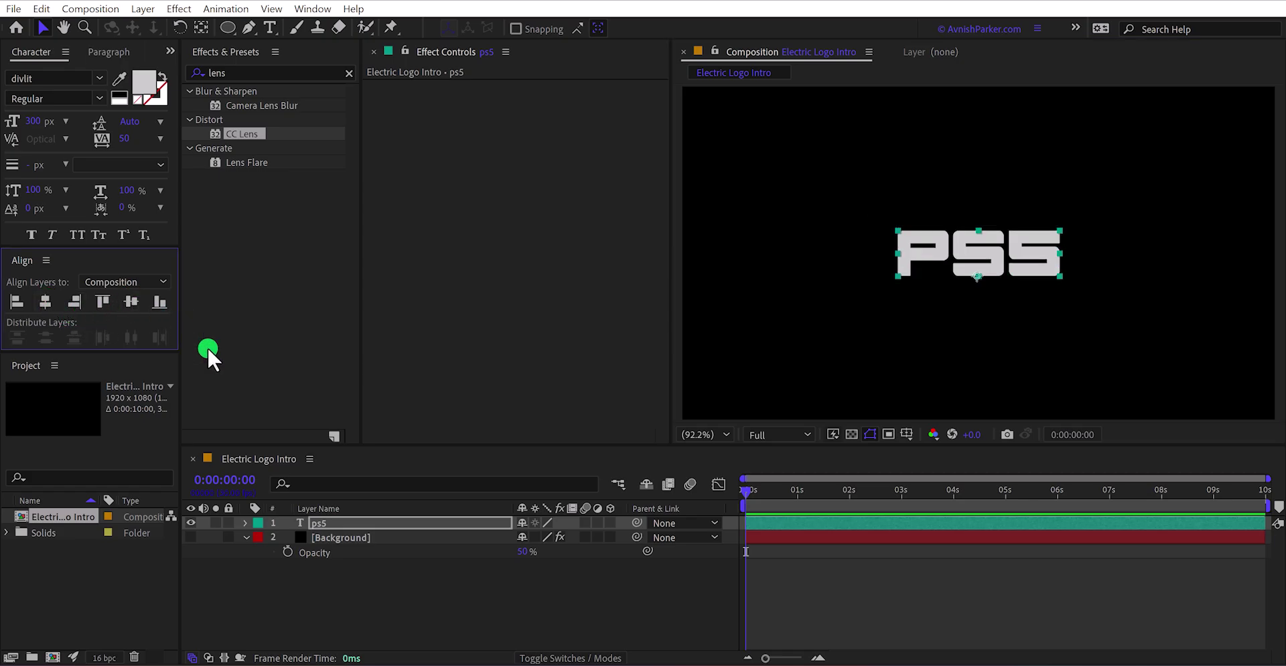
- Pre-compose the text layer, naming the new comp 'Logo / Text Comp'
right_click(364, 517)
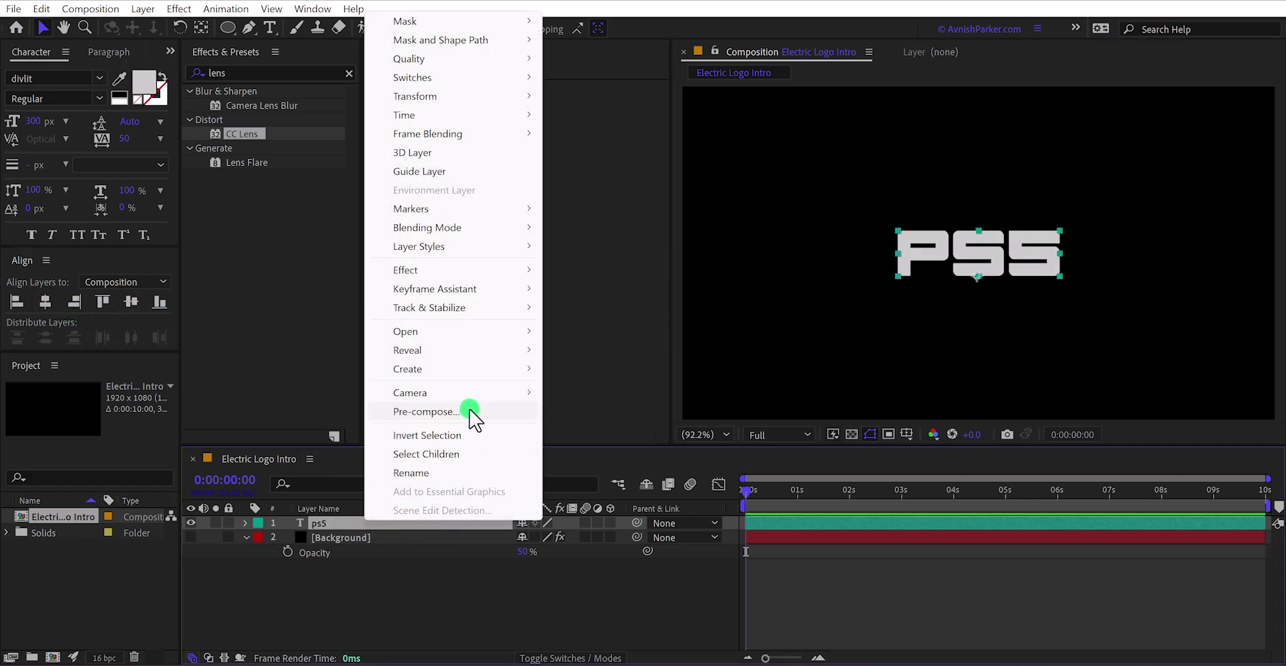
left_click(469, 410)
type("Logo / Text Comp")
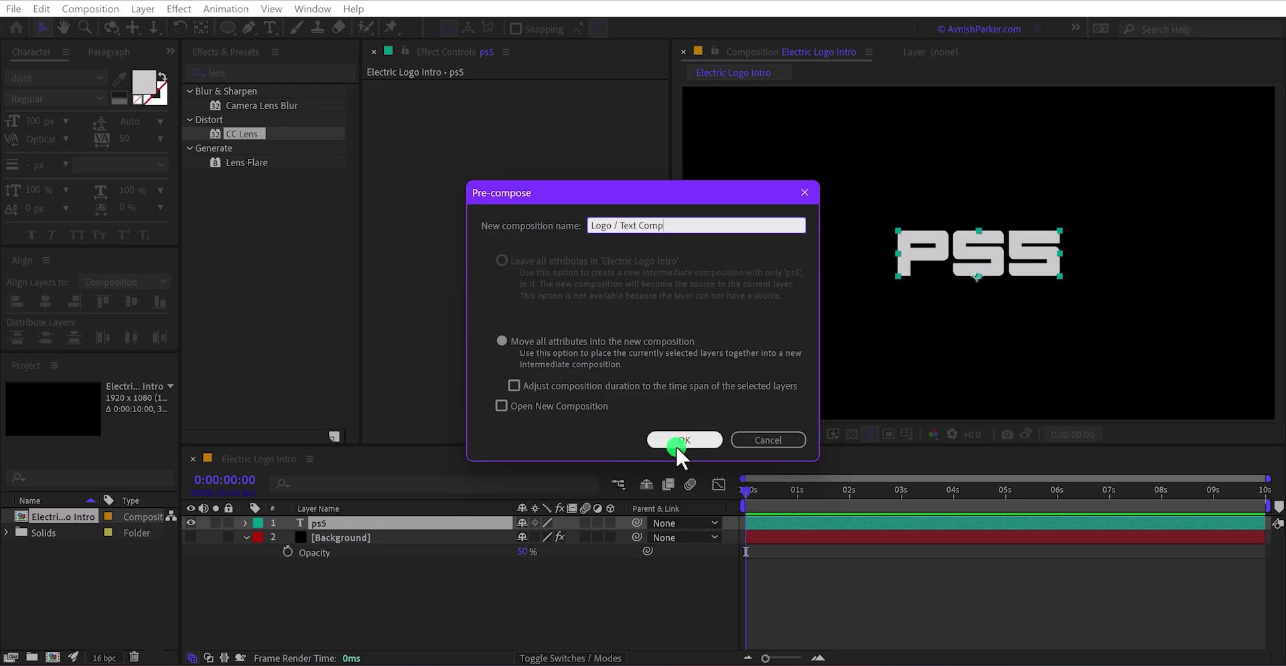
- Apply Vegas to the Logo / Text Comp layer with Blend Mode set to Transparent
left_click(681, 440)
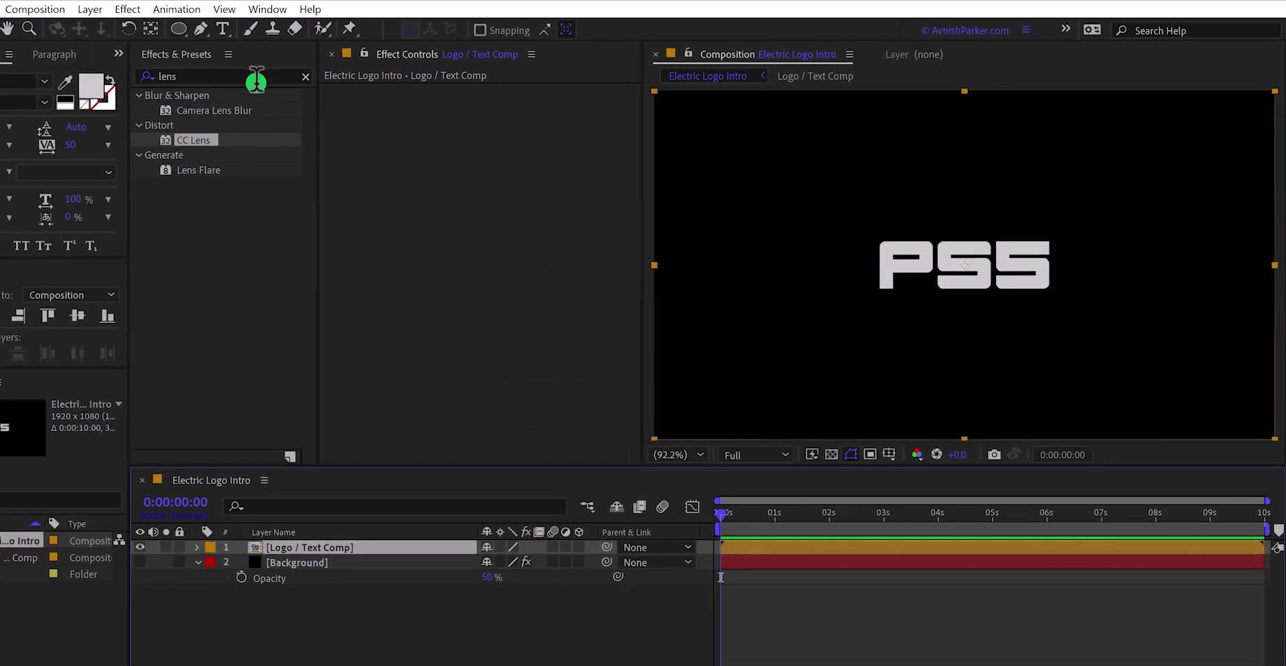
double_click(296, 73)
type("veg")
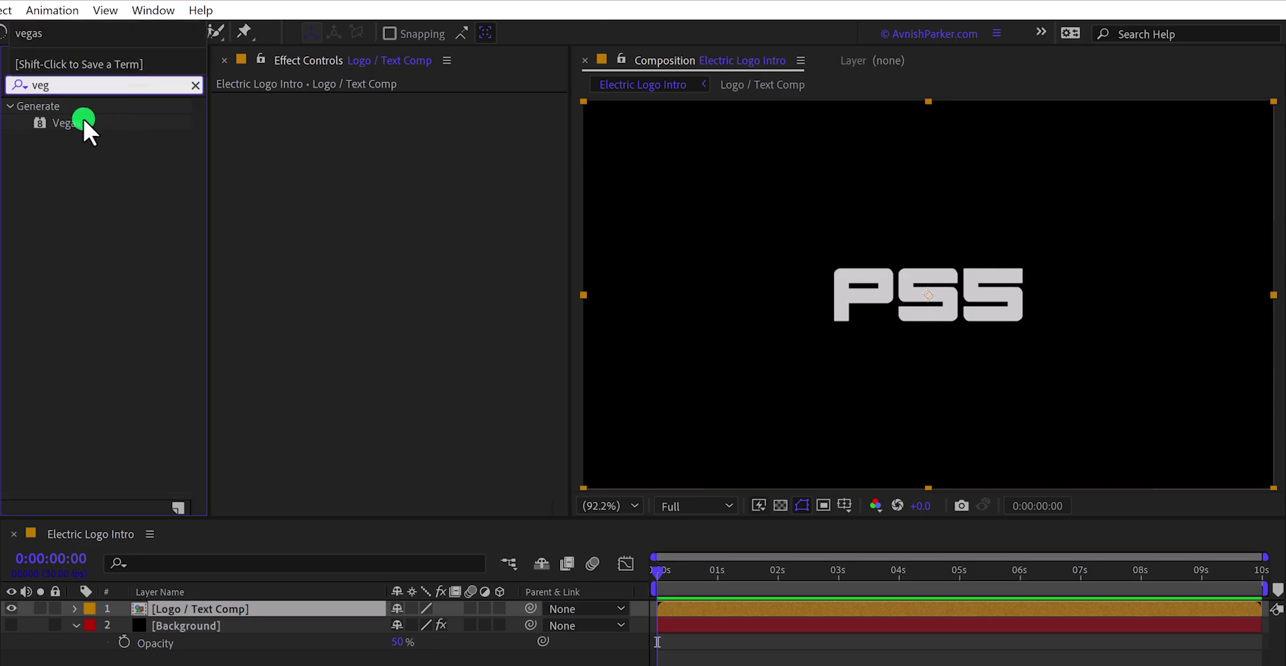
left_click(77, 122)
left_click_drag(76, 122, 339, 153)
left_click(446, 299)
left_click(466, 323)
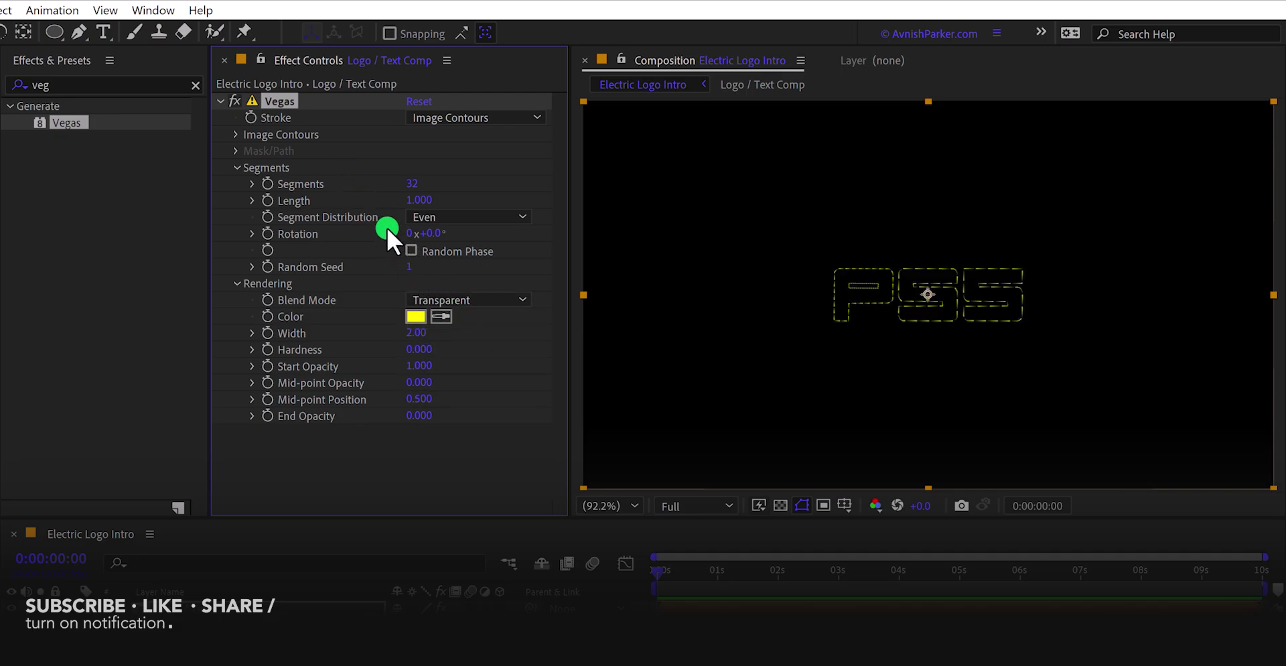
- Set Vegas to 1 segment of length 0.5 with Random Phase on
left_click(414, 184)
type("1")
left_click(425, 201)
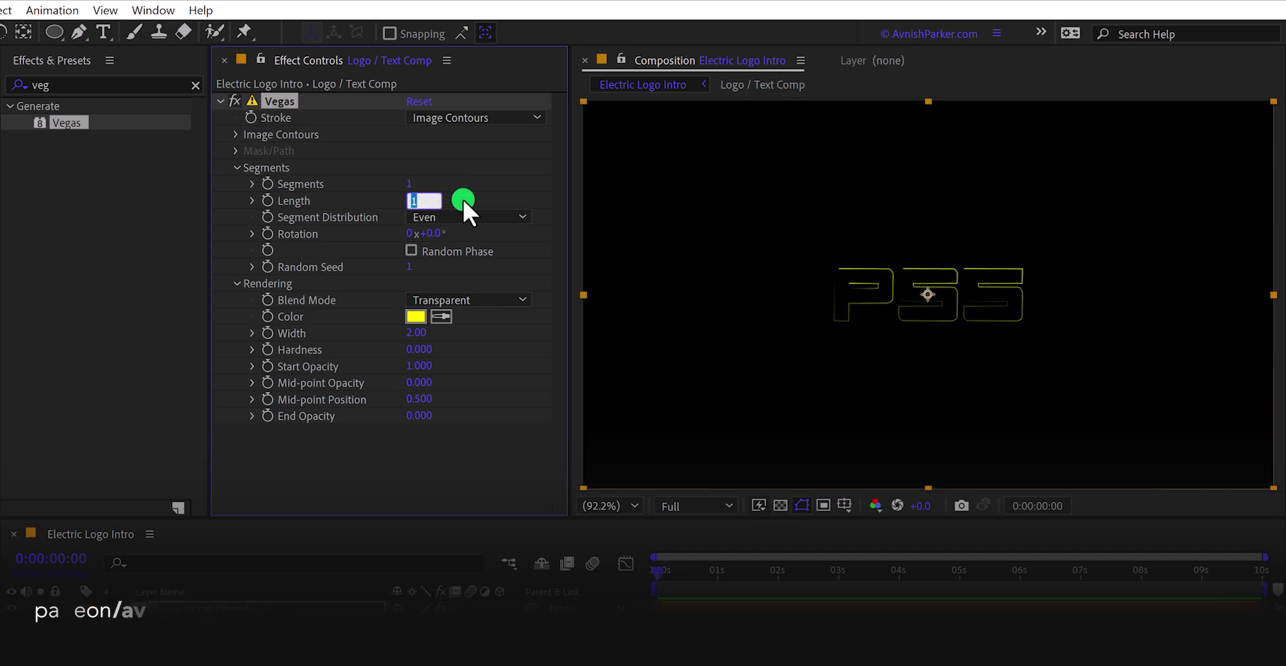
type(".5")
key("Return")
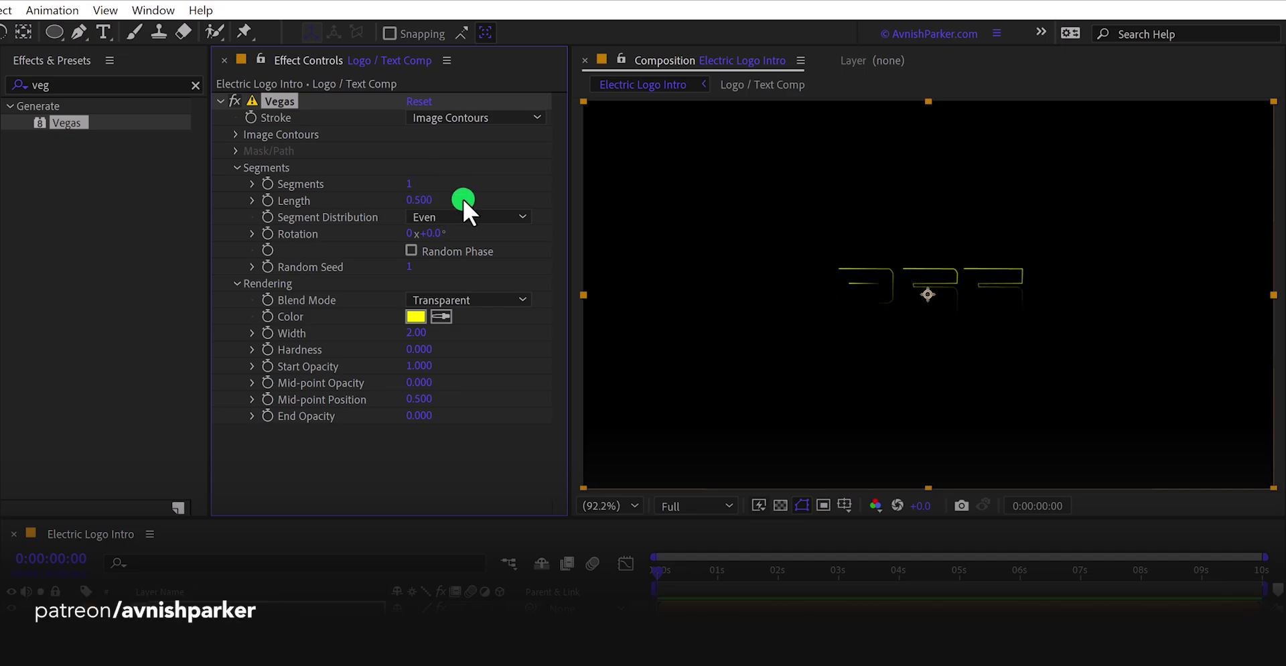
left_click(413, 251)
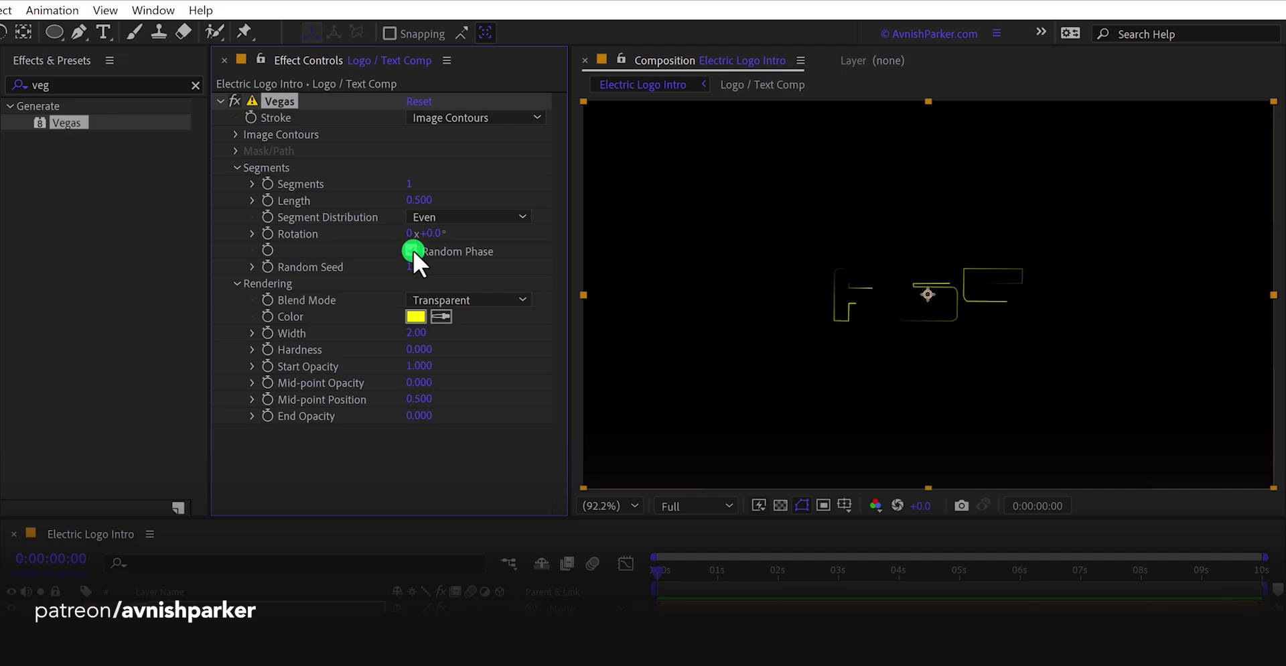
- Give the Vegas stroke Width 3.5 and Hardness 1
left_click(424, 337)
type("3.")
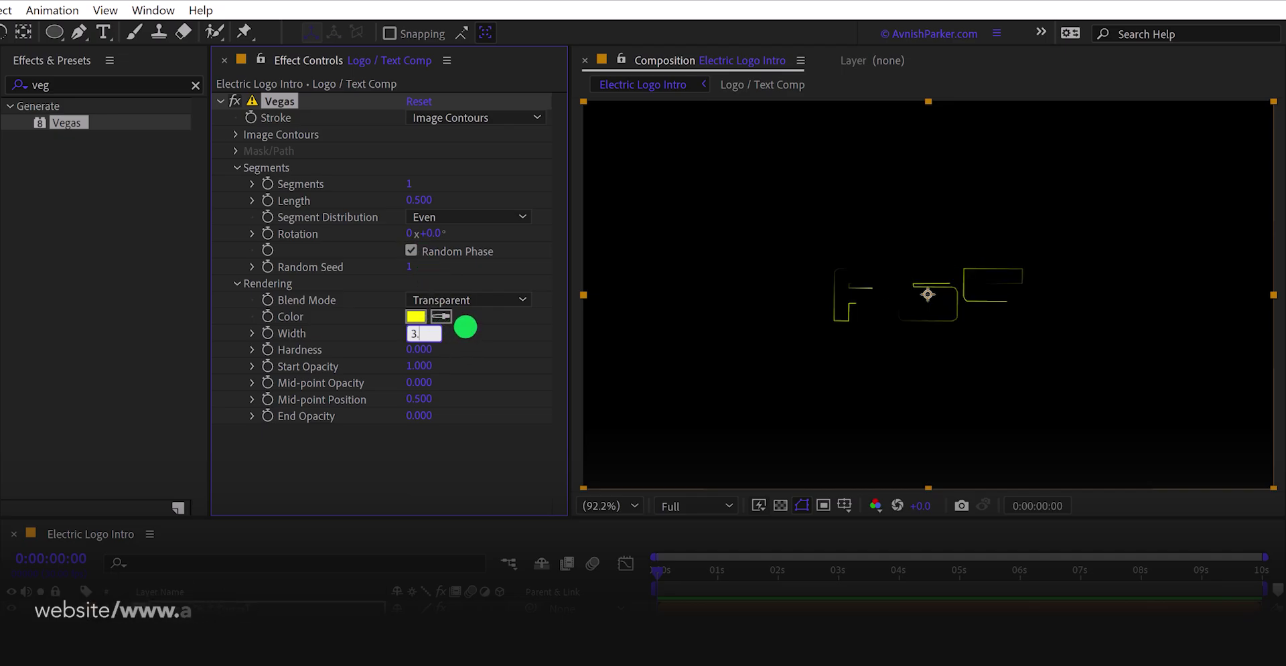
type("5")
key("Tab")
type("1")
key("Return")
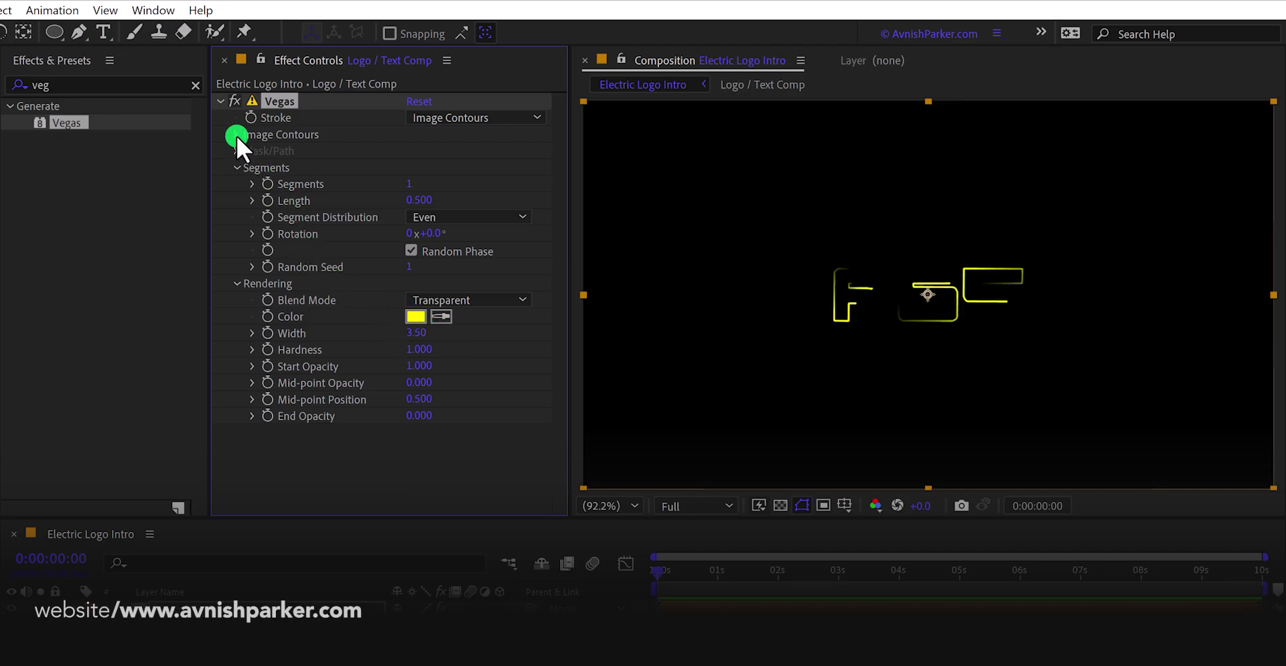
- Set Vegas Image Contours to the Alpha channel and render only the Selected Contour
left_click(236, 135)
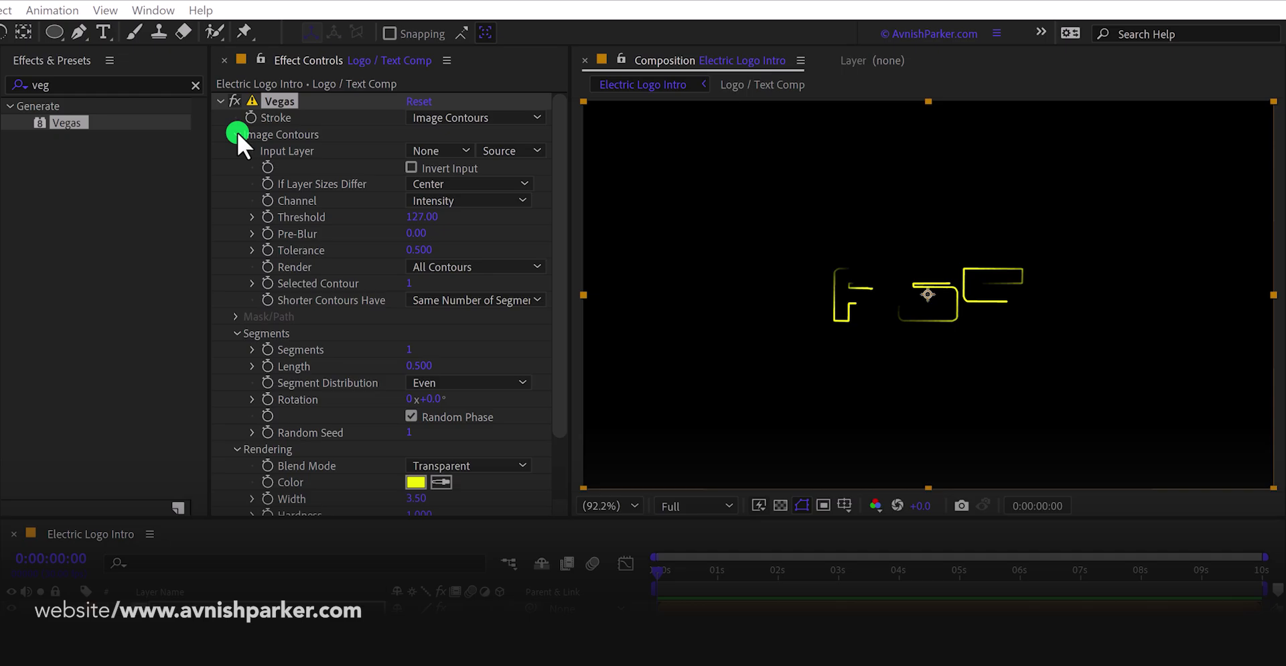
left_click(458, 199)
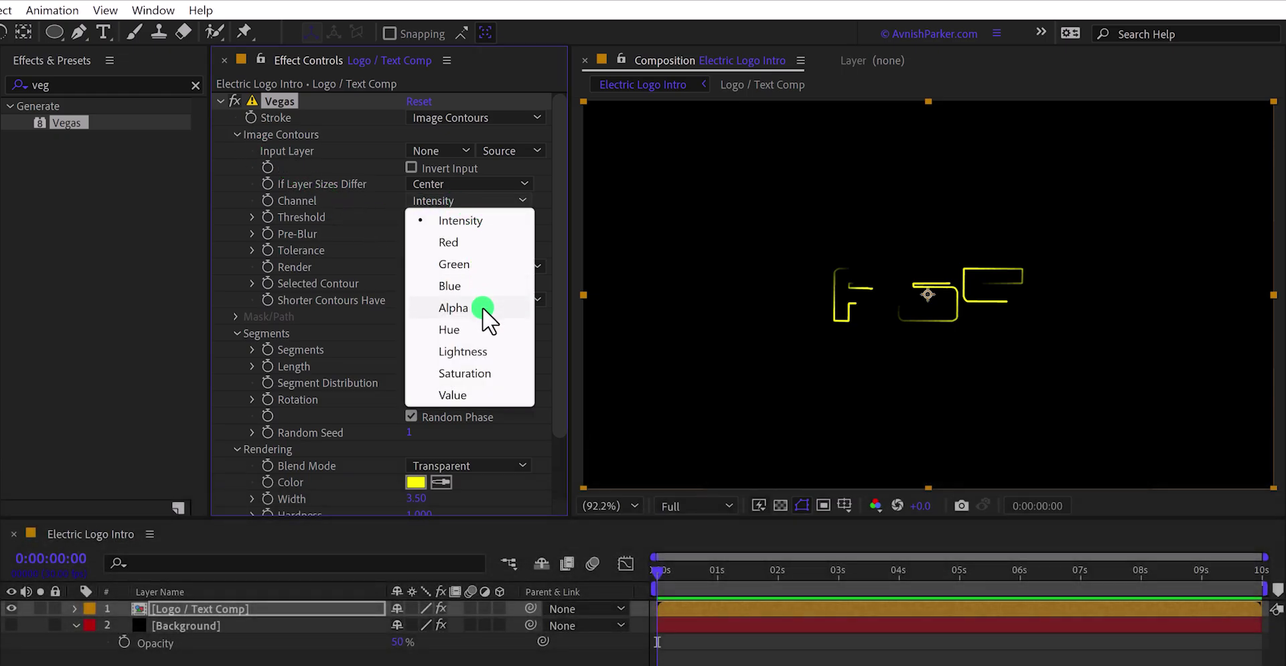
left_click(482, 307)
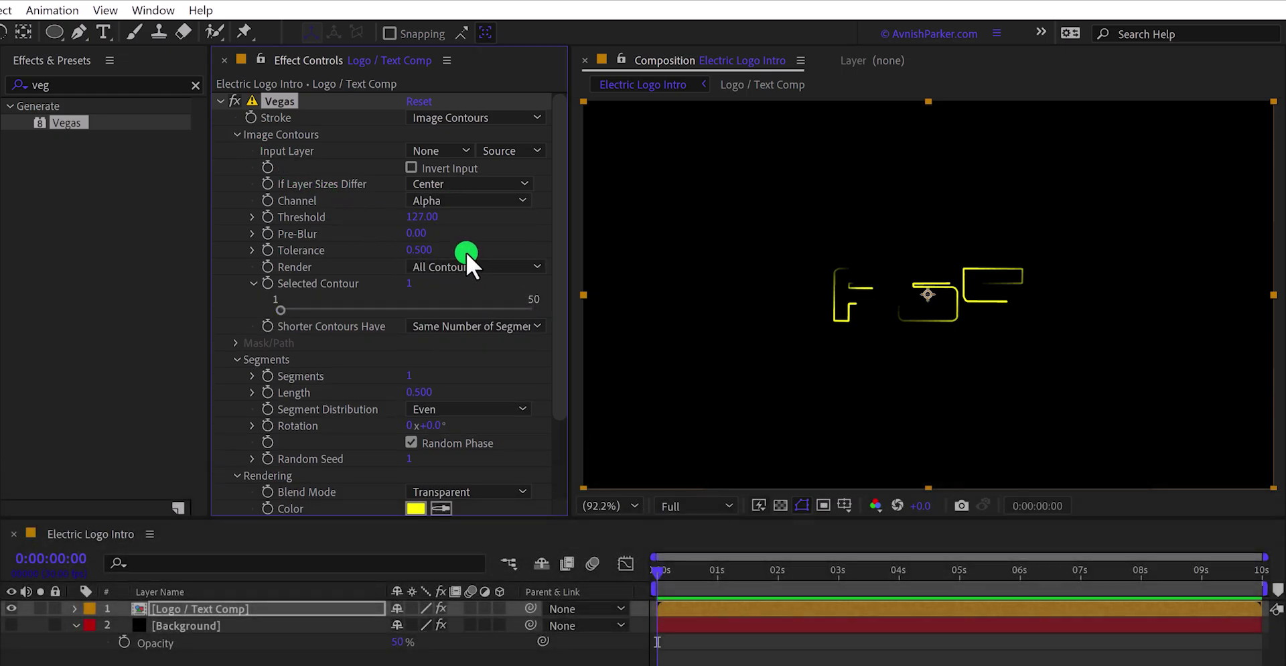
left_click(460, 263)
left_click(467, 307)
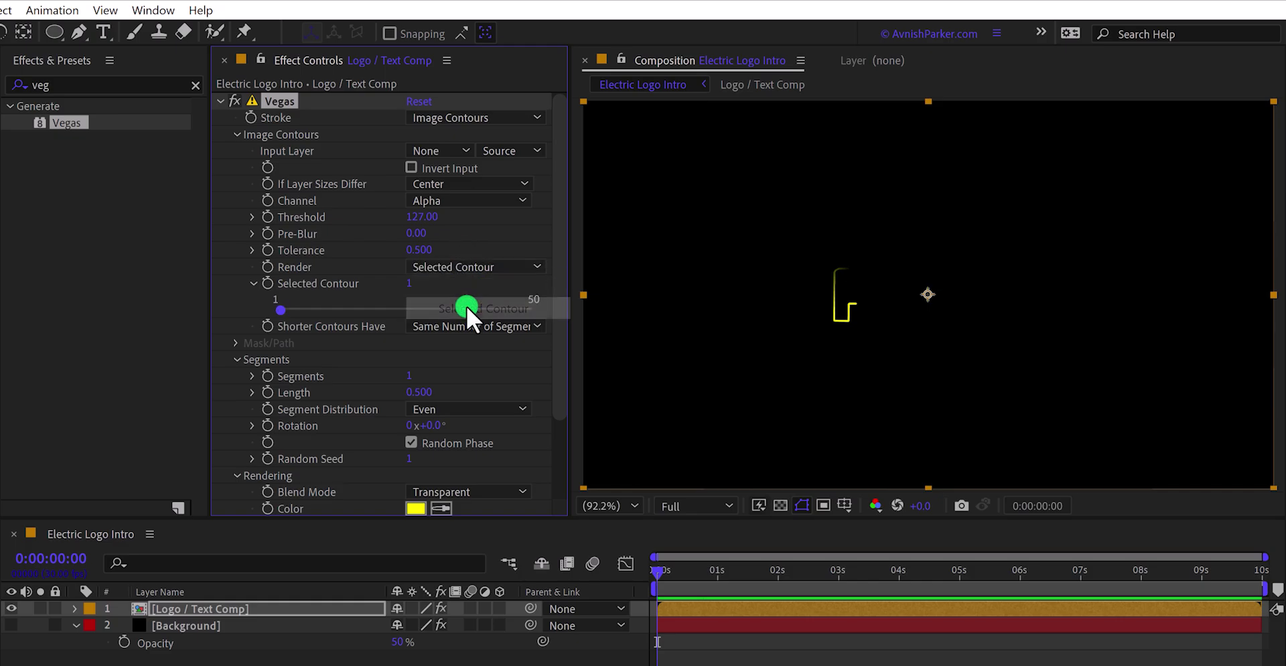
- Drive Selected Contour with a random(10) expression and preview the hopping stroke
left_click(267, 280, "alt")
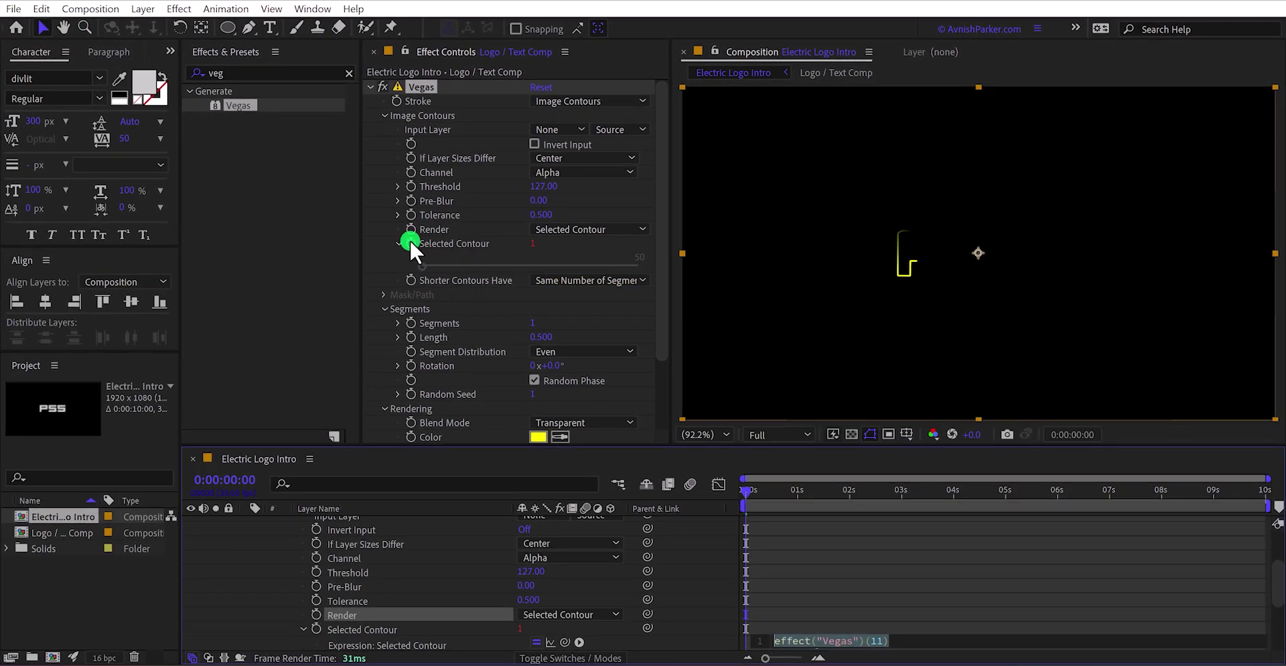
type("rand")
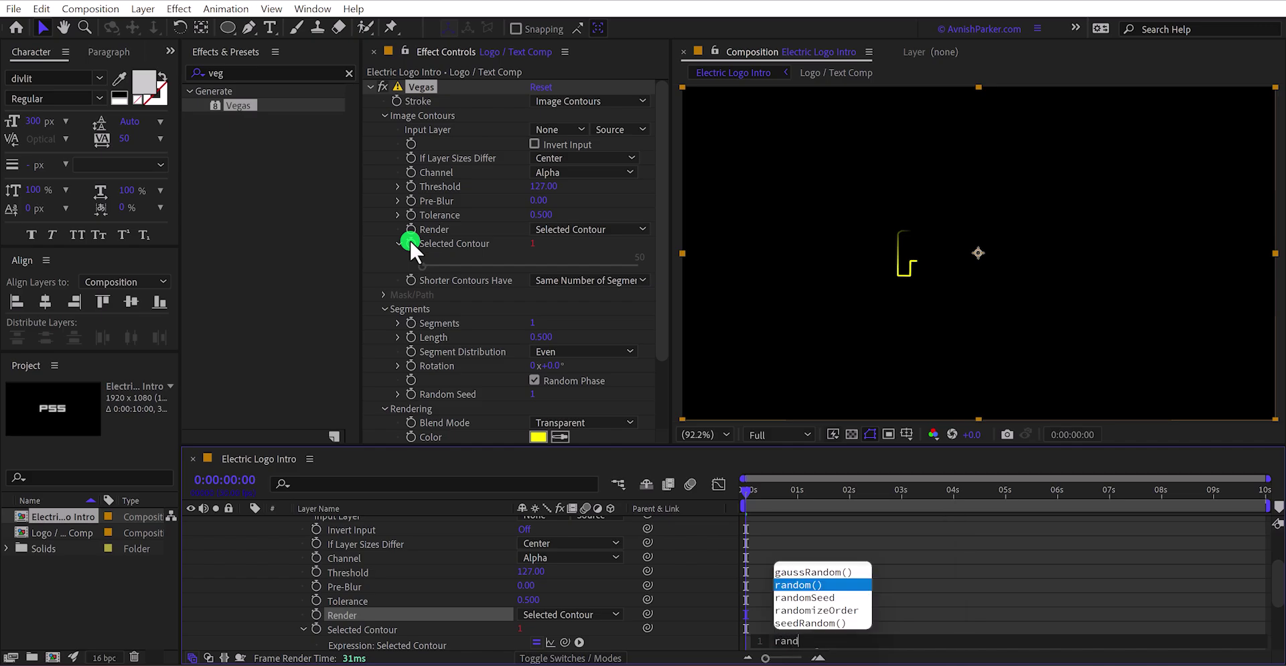
key("Return")
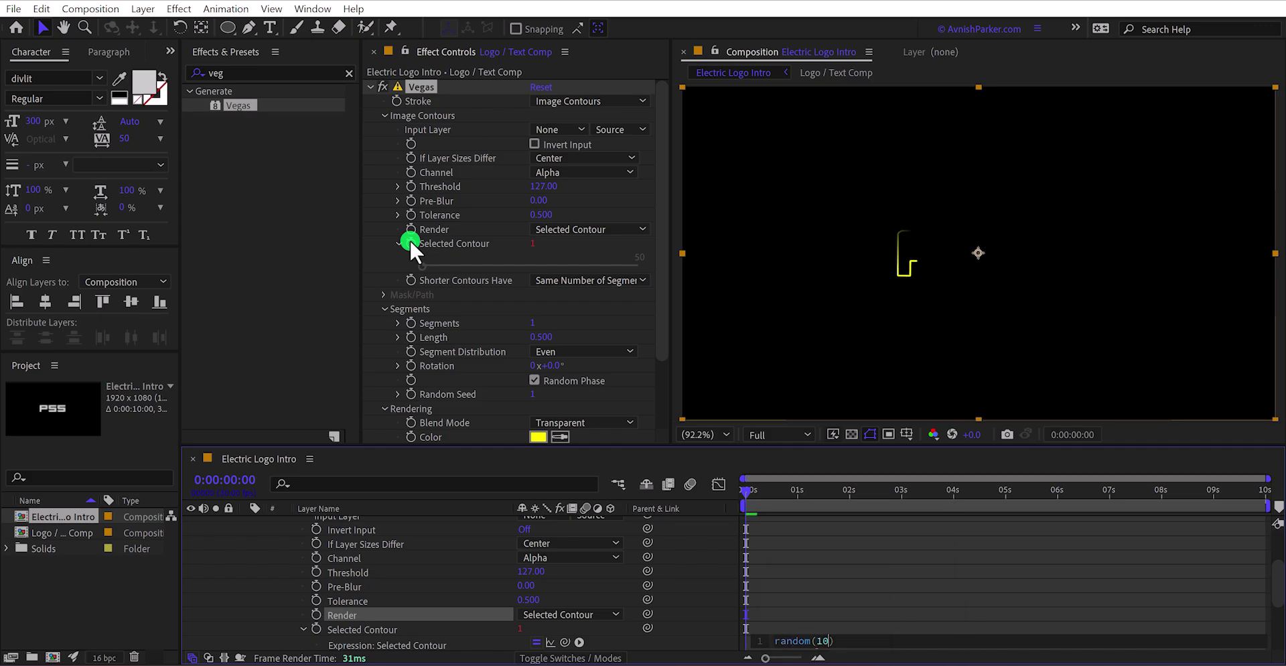
left_click(701, 540)
key("space")
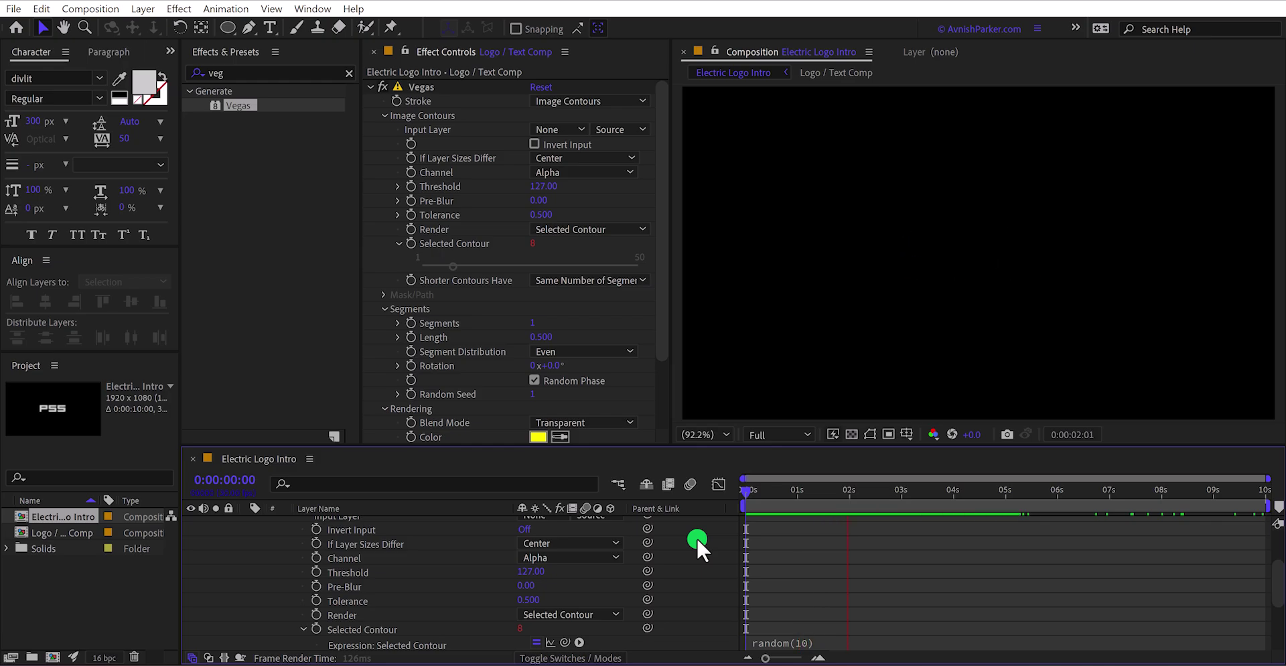
left_click(831, 495)
left_click_drag(830, 496, 769, 501)
- Add Compound Blur below Vegas on the logo comp with Maximum Blur 30
left_click(452, 147)
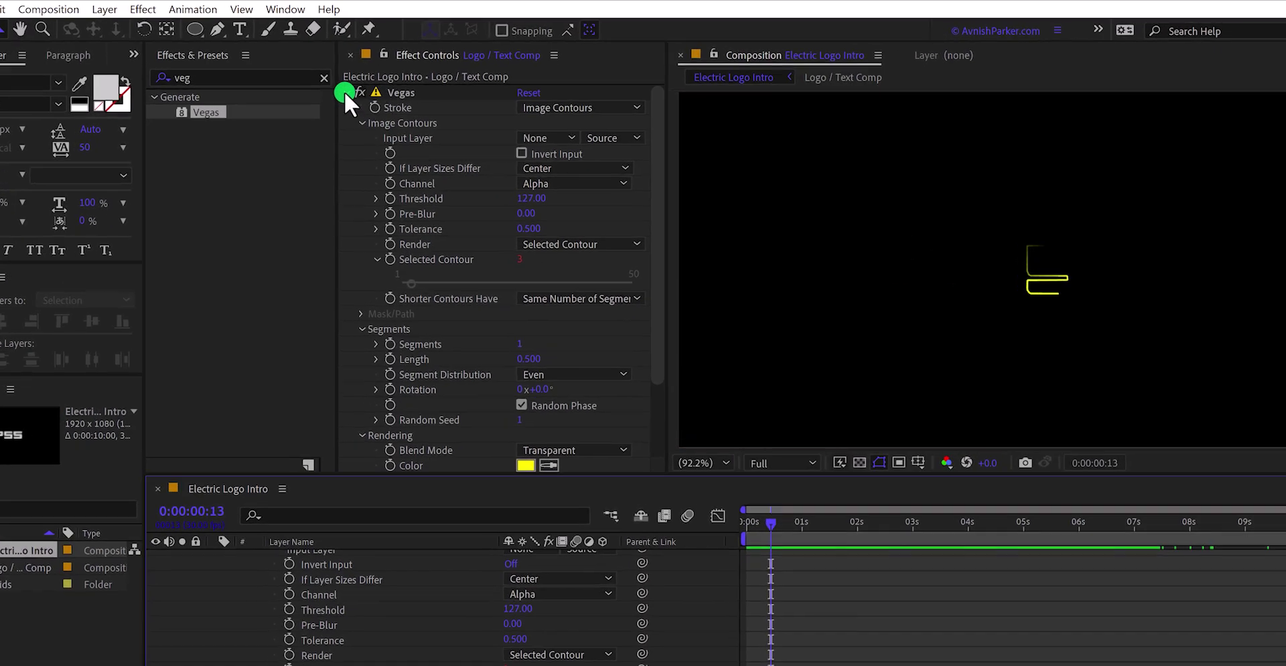
left_click(370, 87)
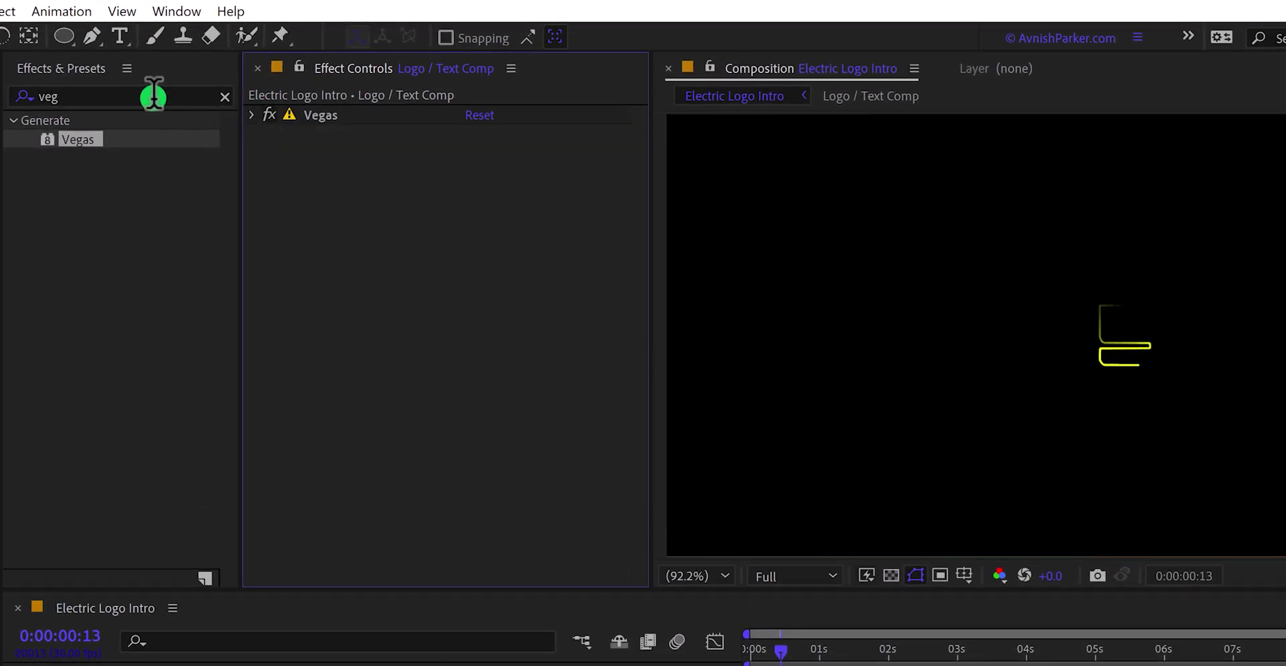
left_click(154, 97)
type("comp")
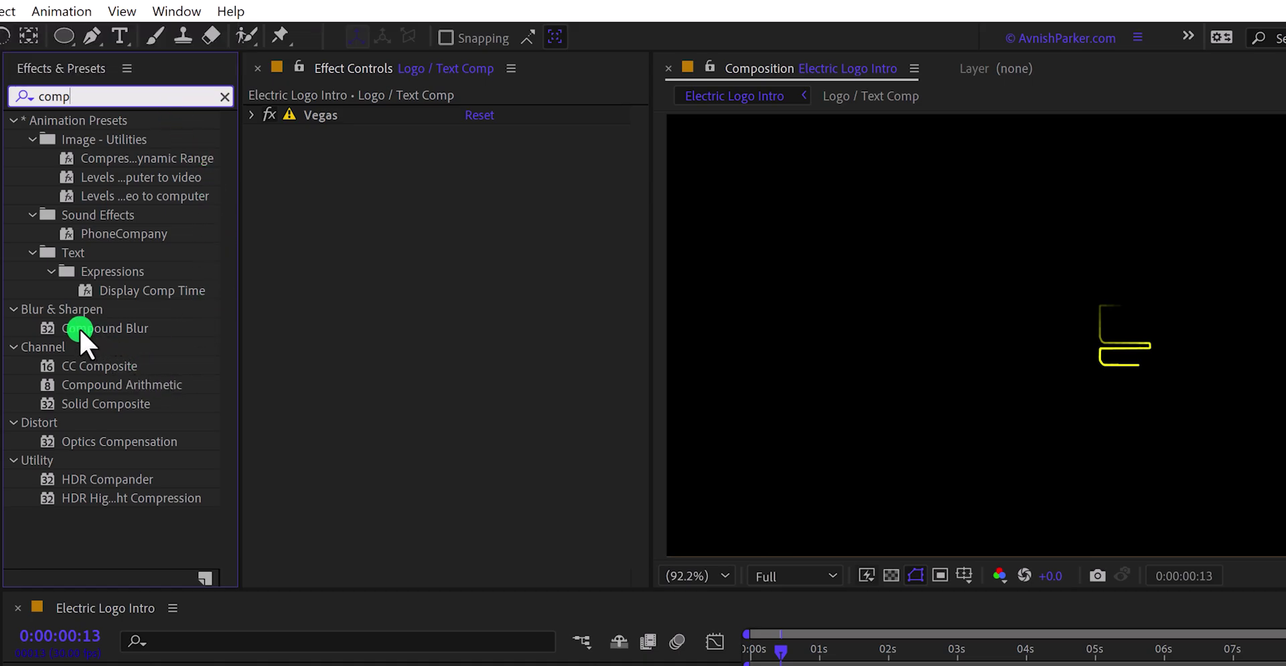
left_click_drag(79, 327, 368, 294)
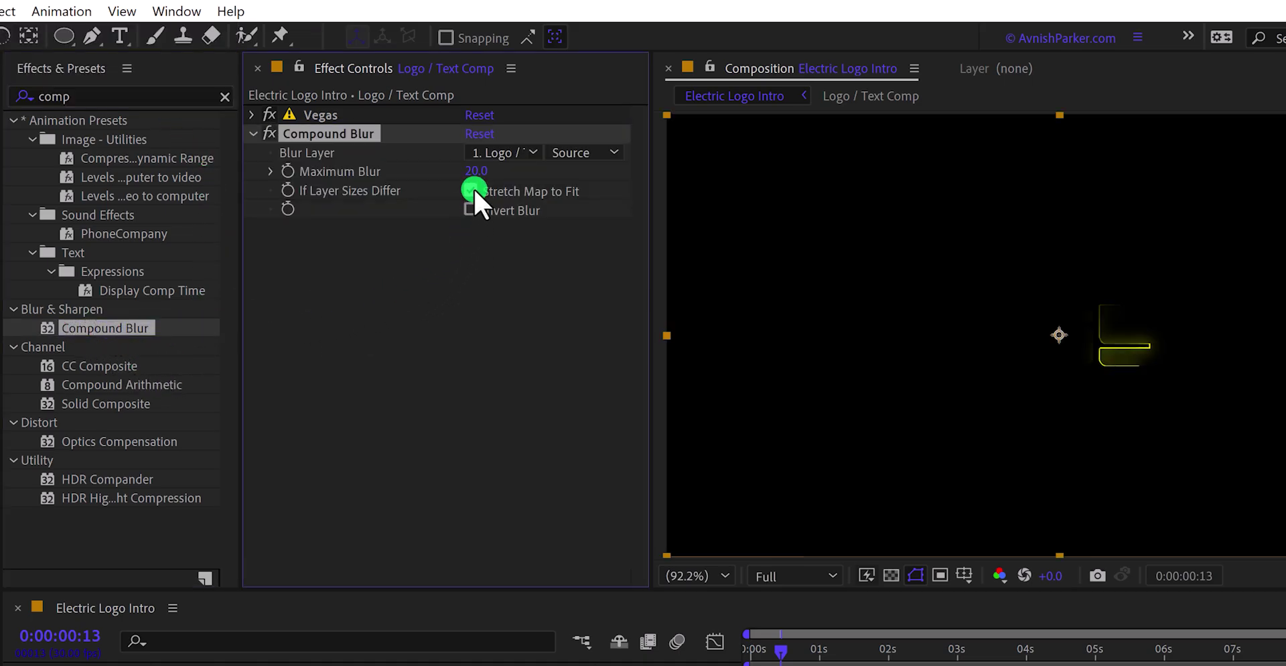
left_click(475, 172)
type("30")
key("Return")
left_click(252, 134)
- Apply Curves on the Alpha channel and bend the curve upward to boost the glow
left_click(169, 98)
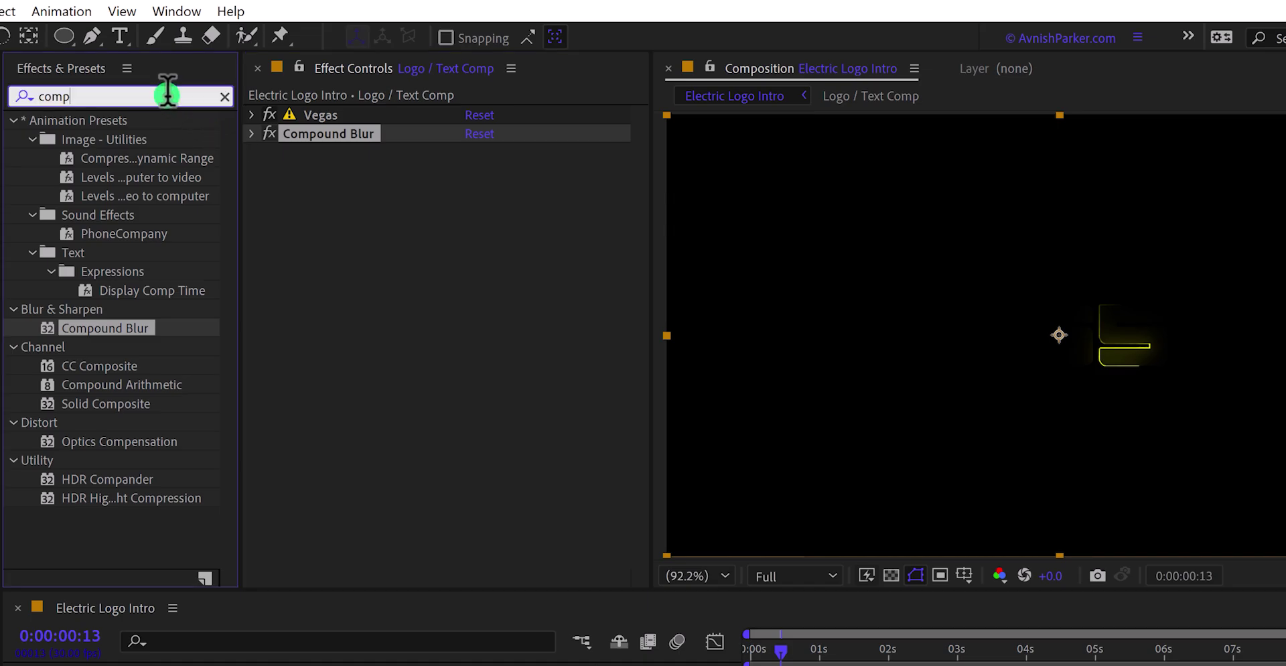
type("cur")
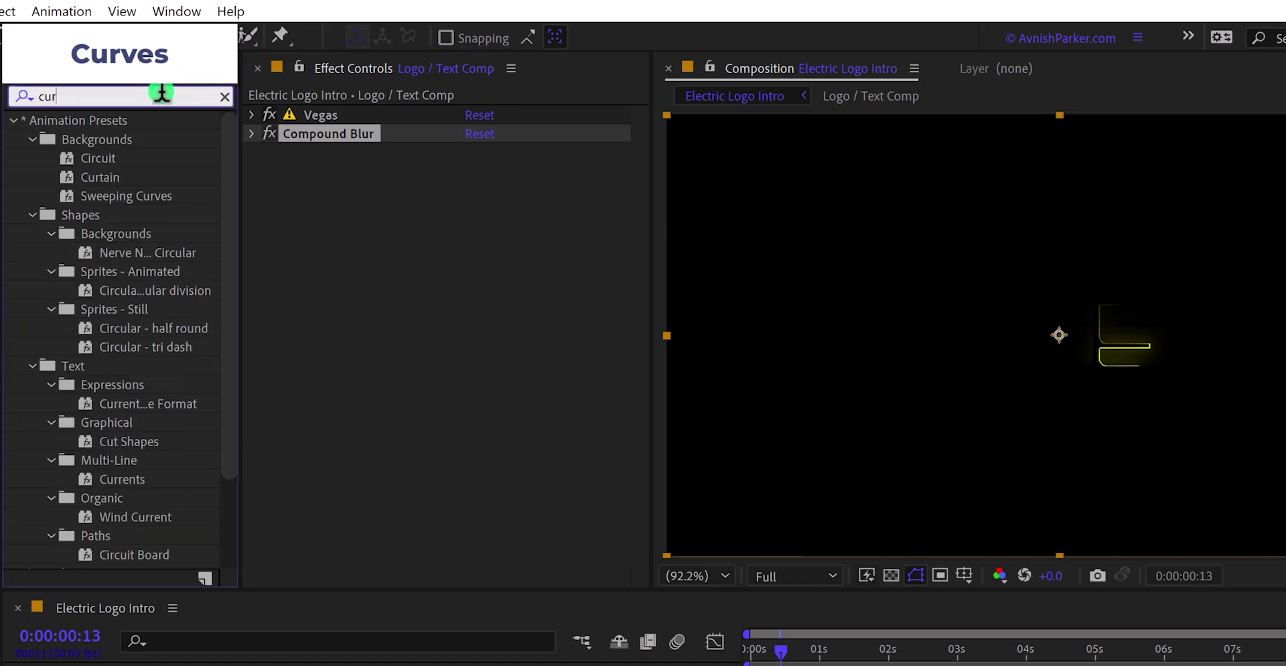
type("ve")
left_click_drag(100, 196, 387, 219)
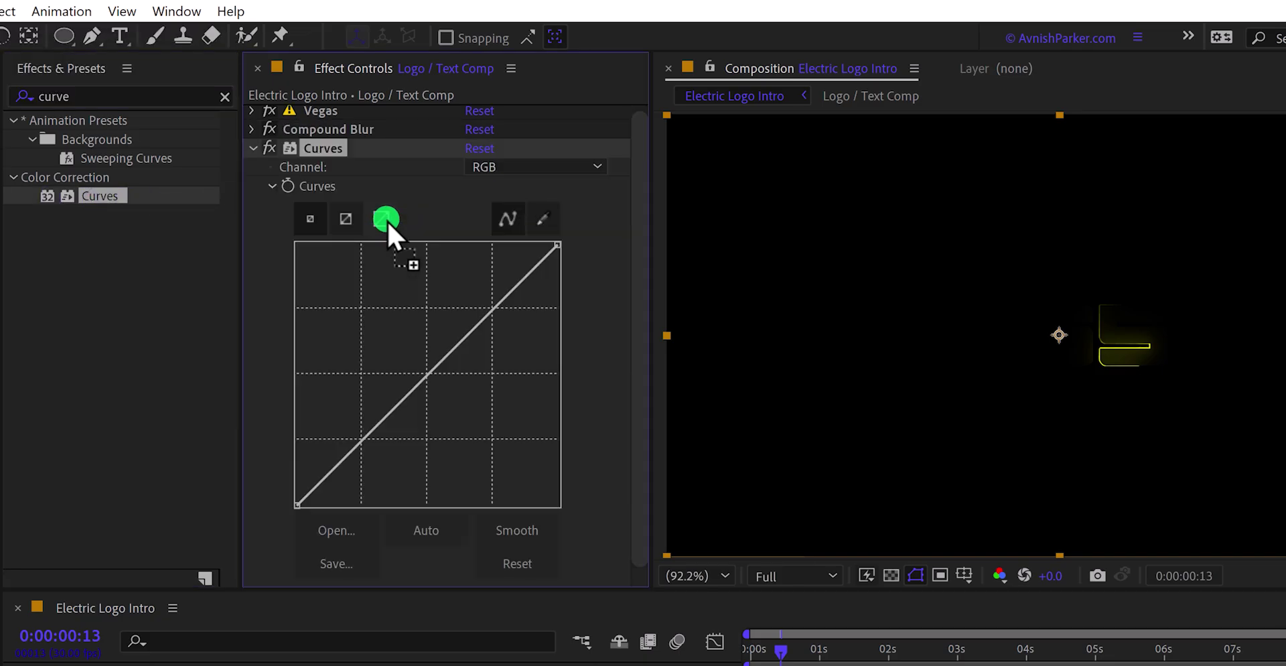
left_click(502, 168)
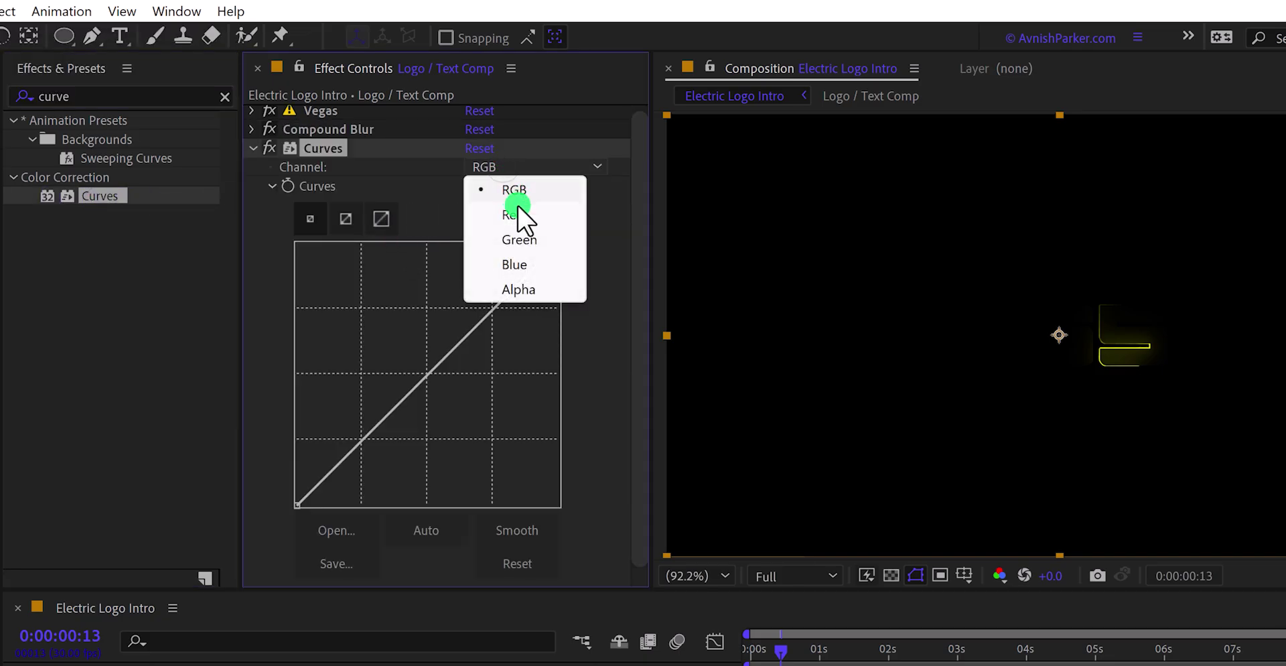
left_click(536, 284)
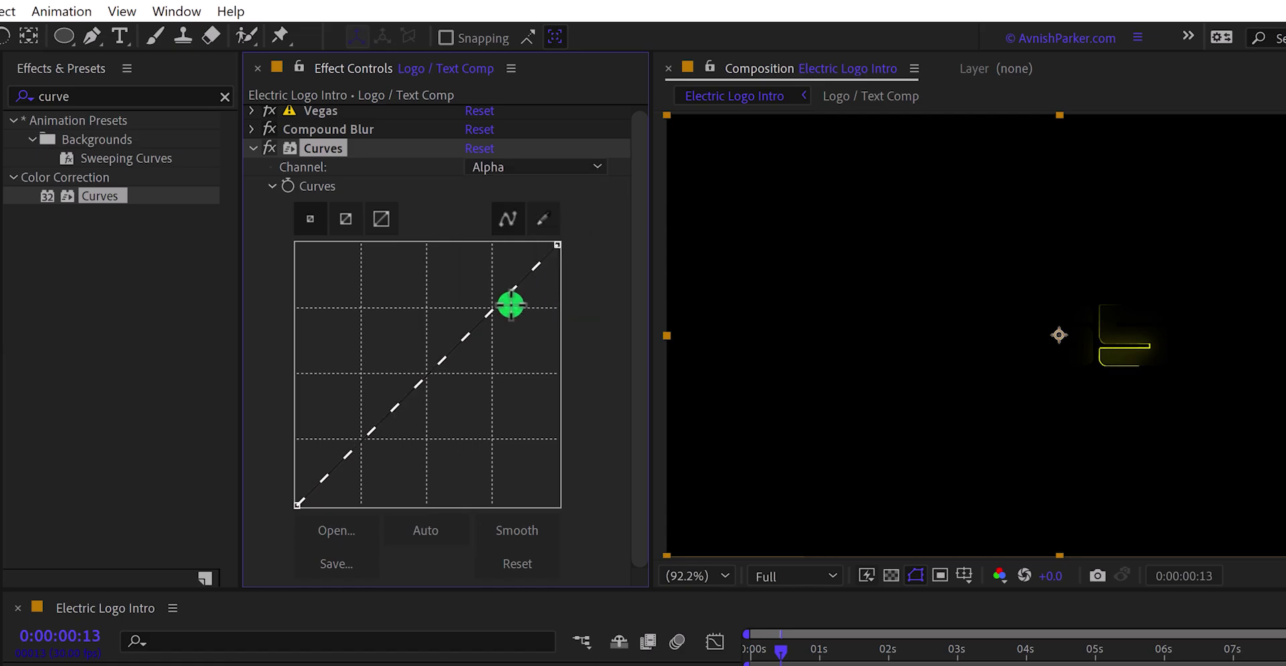
left_click_drag(425, 373, 376, 312)
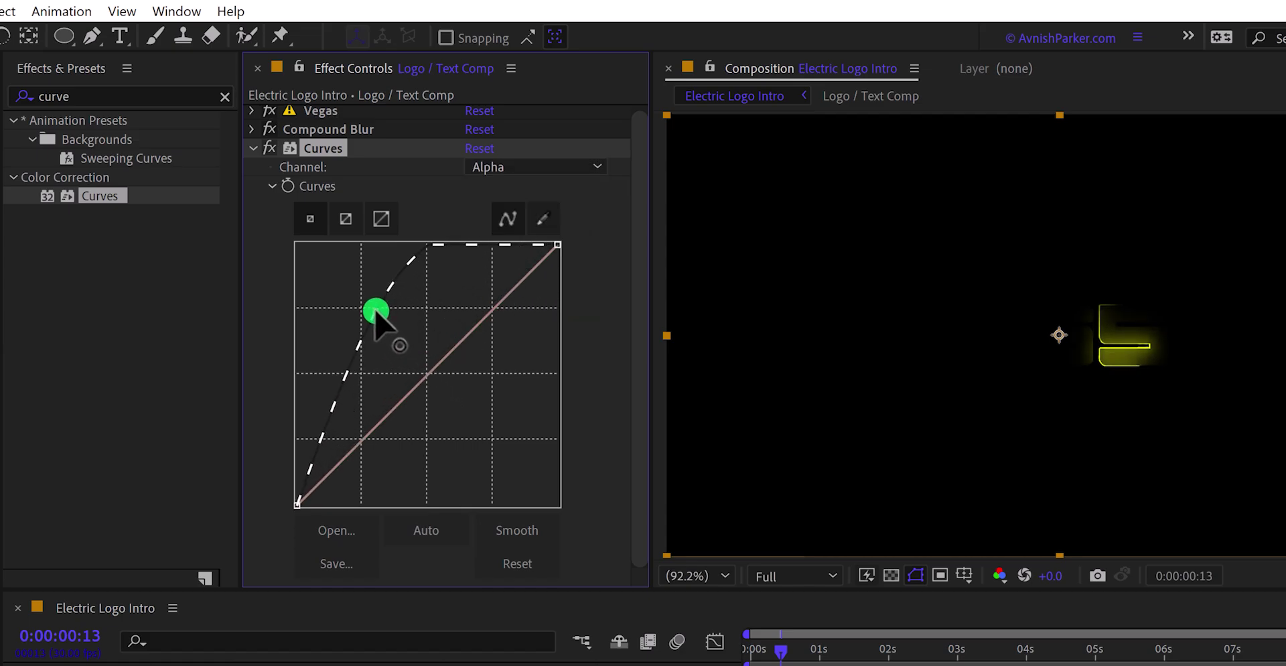
left_click(252, 148)
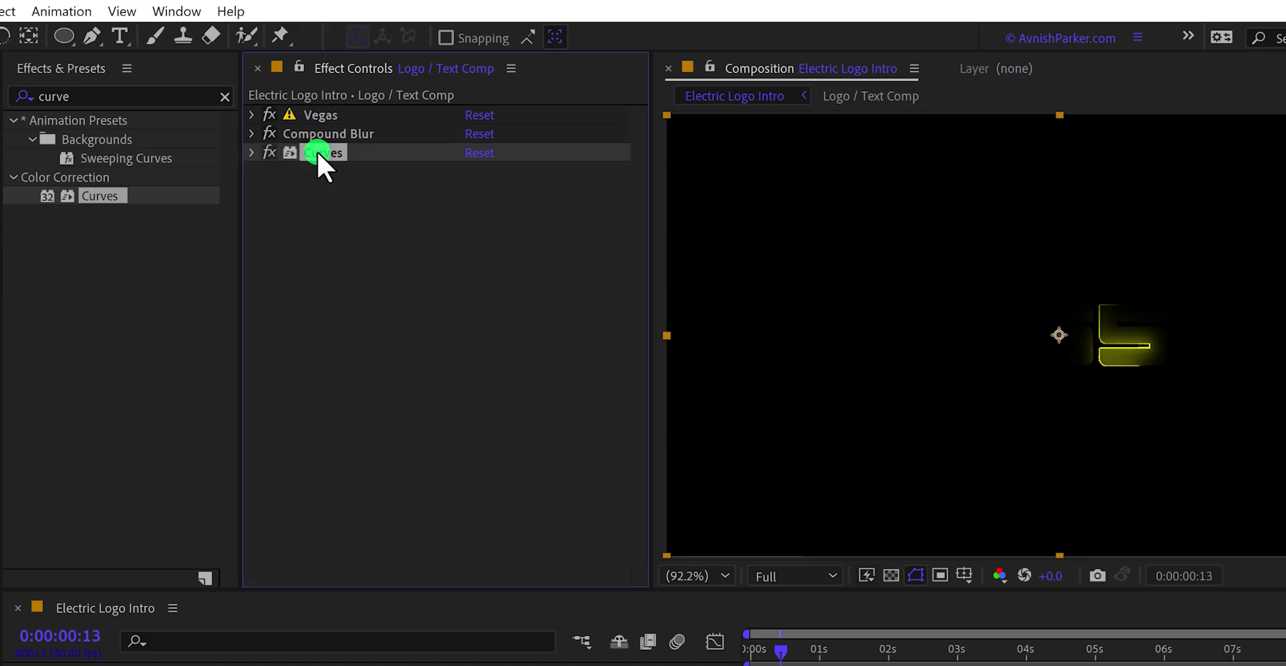
- Duplicate Curves into Curves 2, soften its arc slightly, and preview the result
key("ctrl+d")
left_click(384, 283)
left_click_drag(384, 282, 397, 329)
key("space")
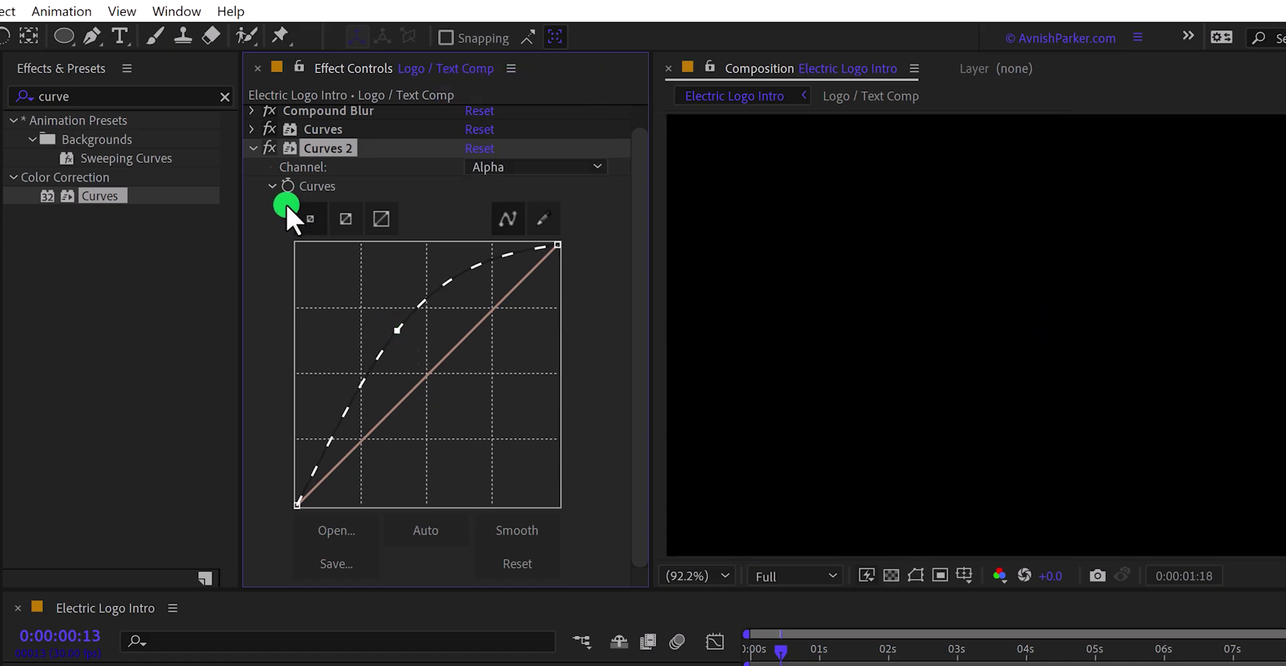
key("space")
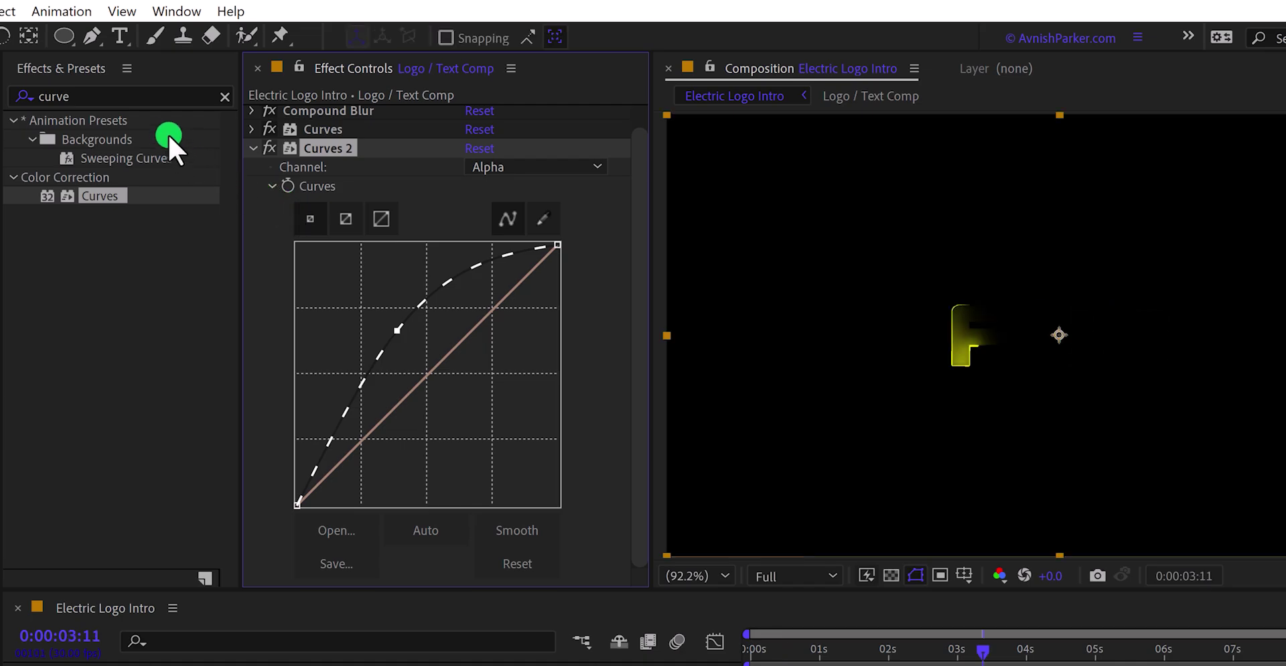
left_click(136, 96)
- Apply Posterize Time at 12 fps to the logo layer and preview the choppy glow
type("post")
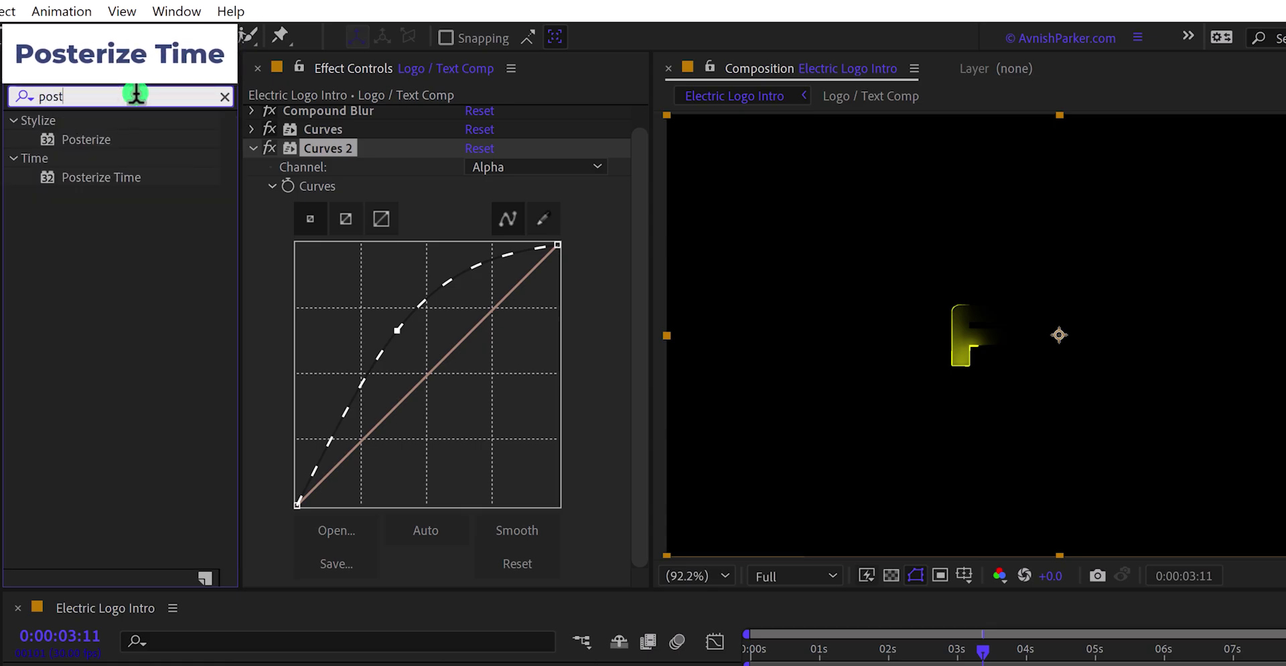
left_click_drag(124, 176, 420, 568)
left_click(476, 578)
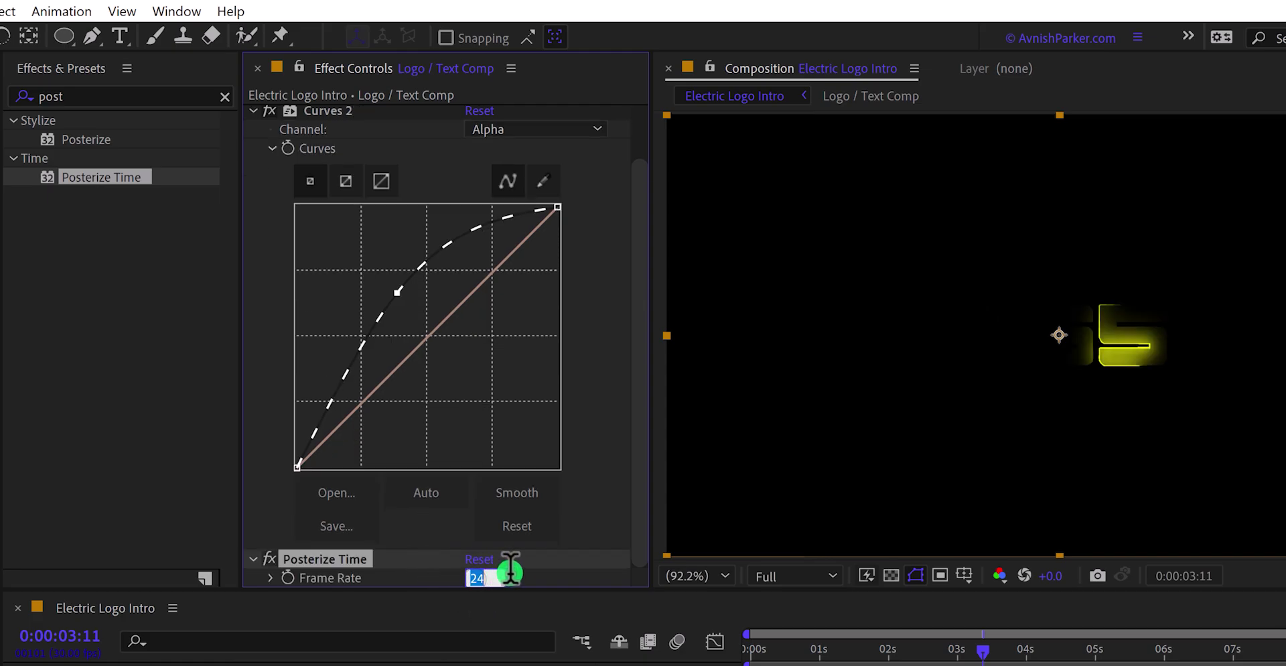
type("12")
key("Return")
key("space")
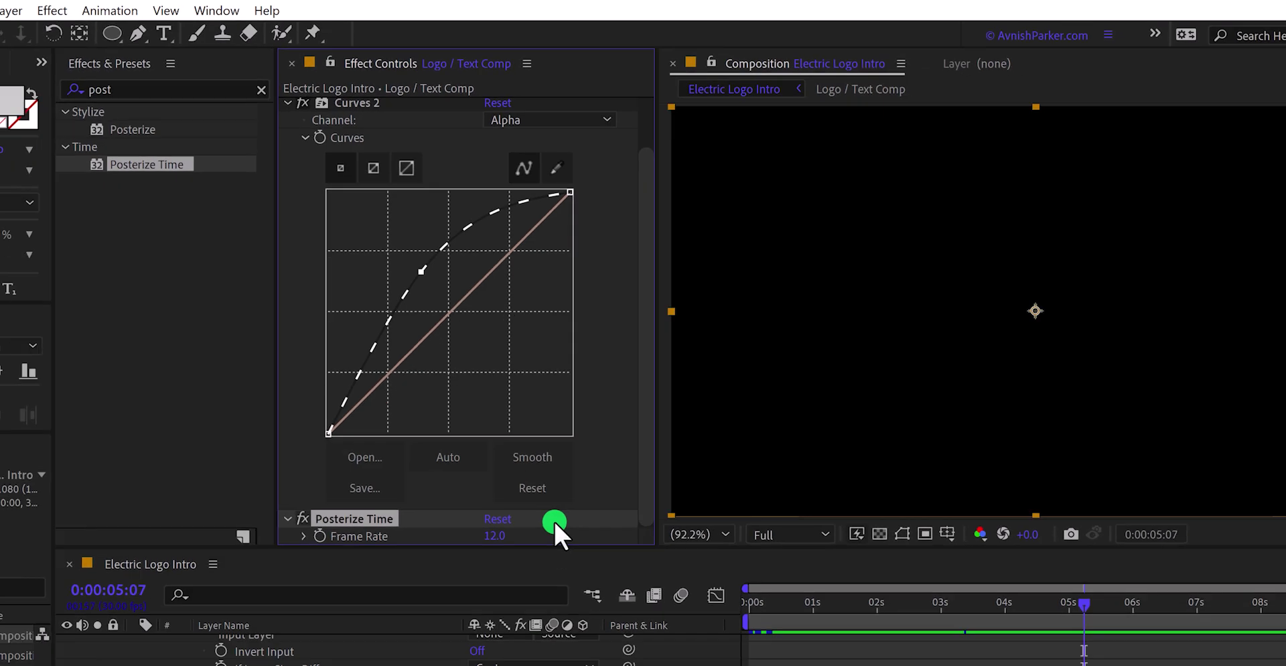
- Duplicate the Logo / Text Comp layer and rename the copy 'Logo / Text Electric'
left_click(878, 496)
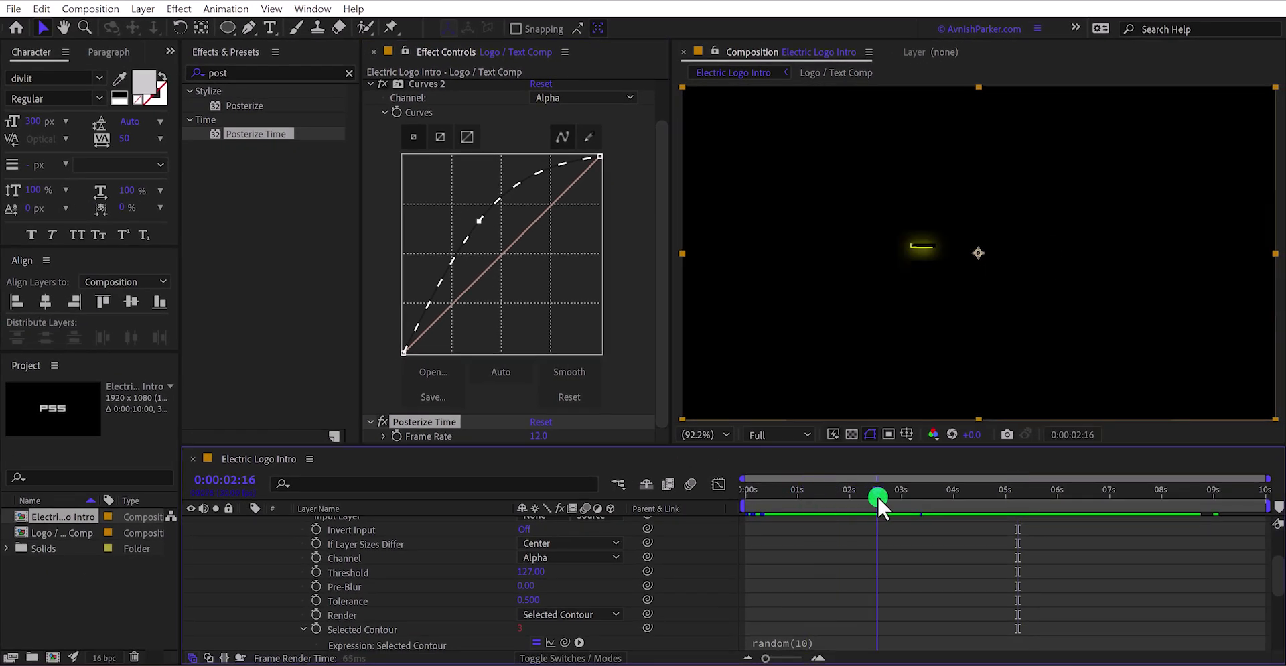
left_click_drag(878, 496, 716, 504)
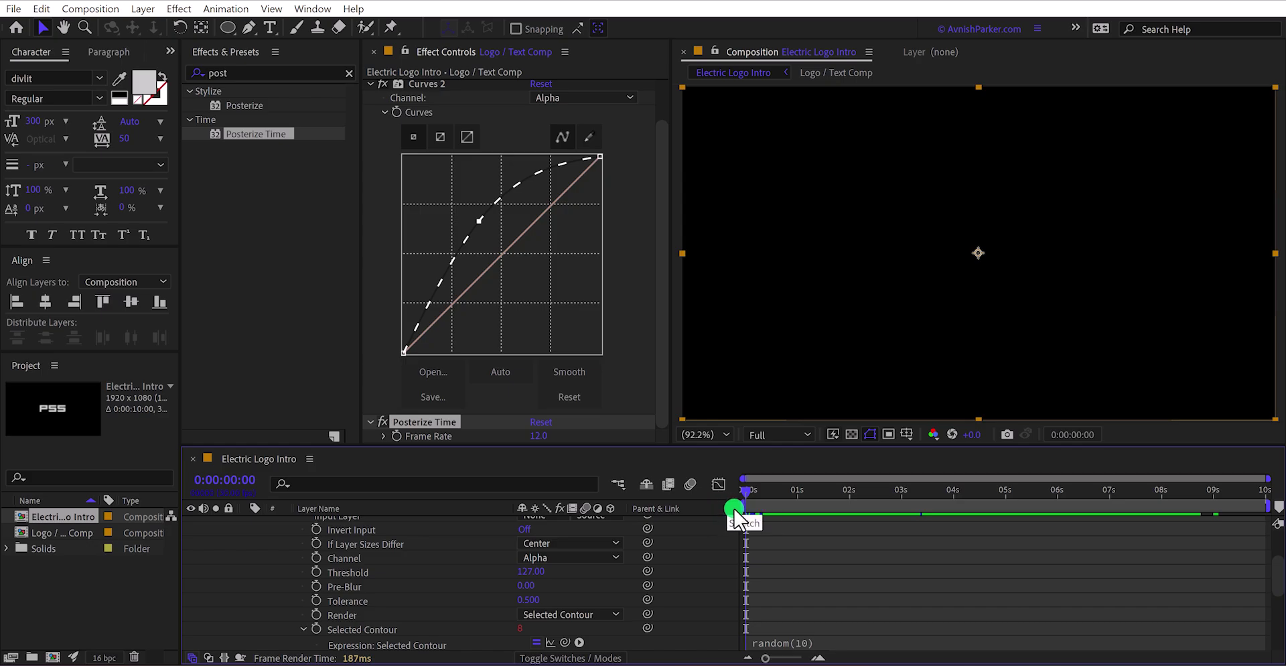
left_click(754, 497)
scroll(649, 558, "up", 5)
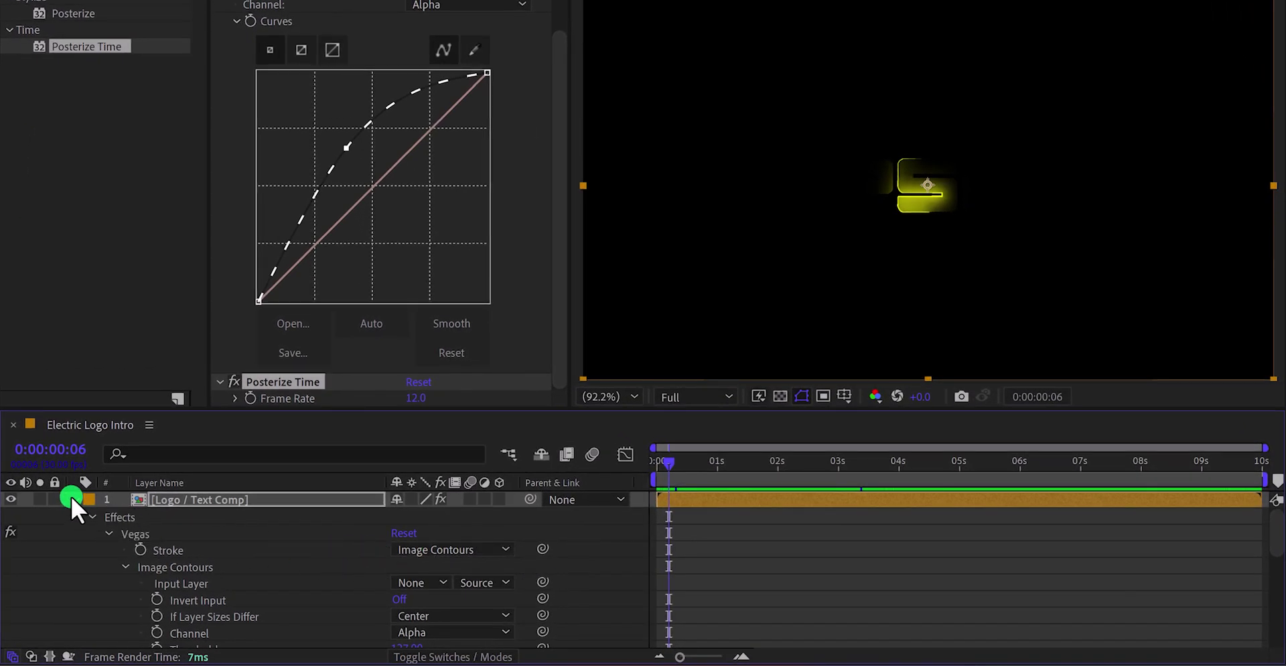
left_click(72, 498)
left_click(251, 497)
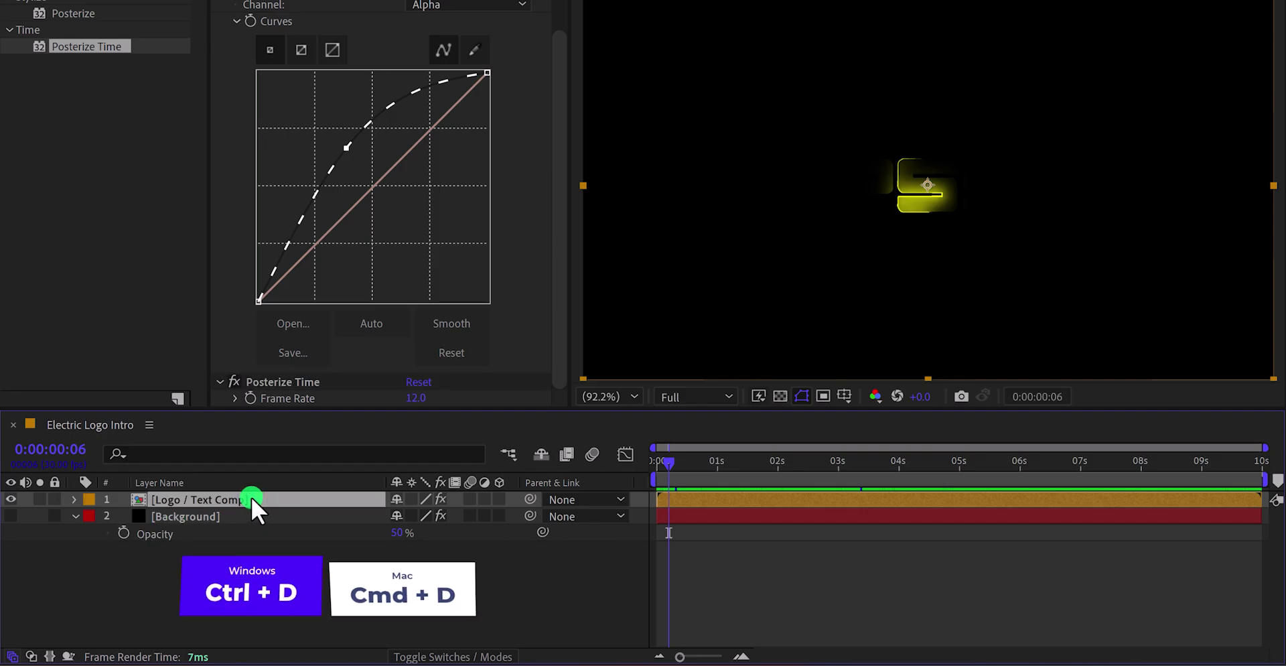
key("ctrl+d")
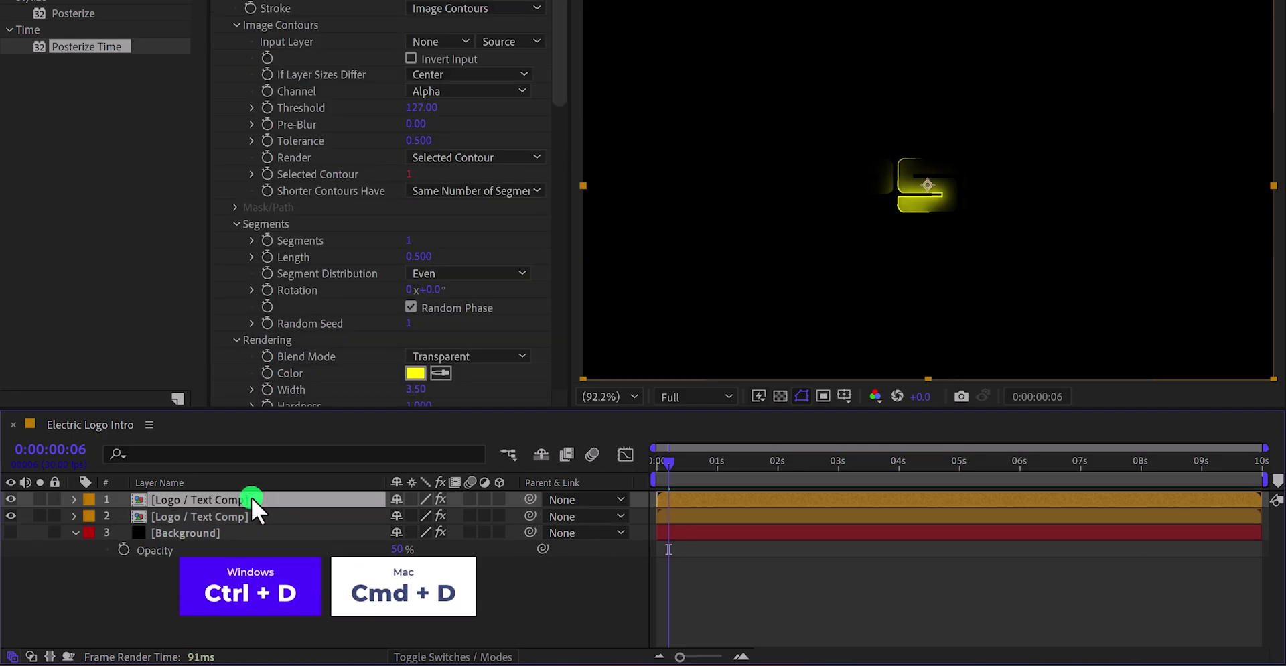
key("Return")
left_click(251, 497)
key("BackSpace")
key("BackSpace")
key("BackSpace")
key("BackSpace")
type("Electric")
key("Return")
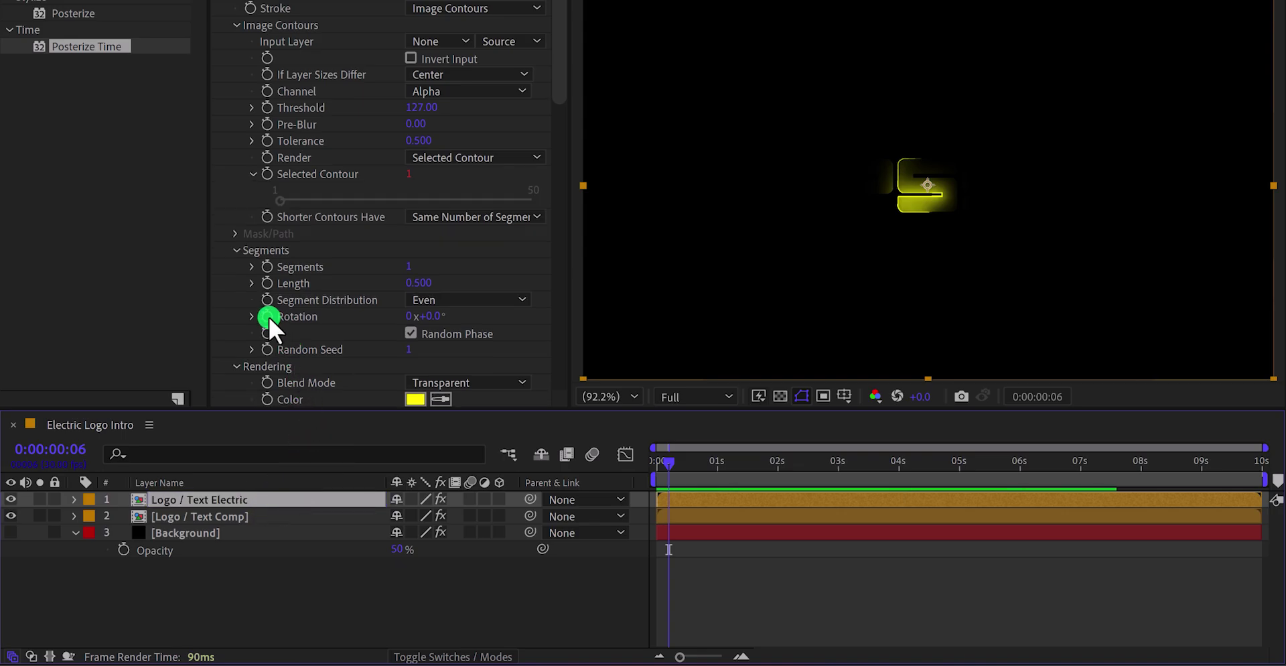
- Give the Vegas Rotation a time*30 expression and preview the spinning stroke
left_click(268, 316, "alt")
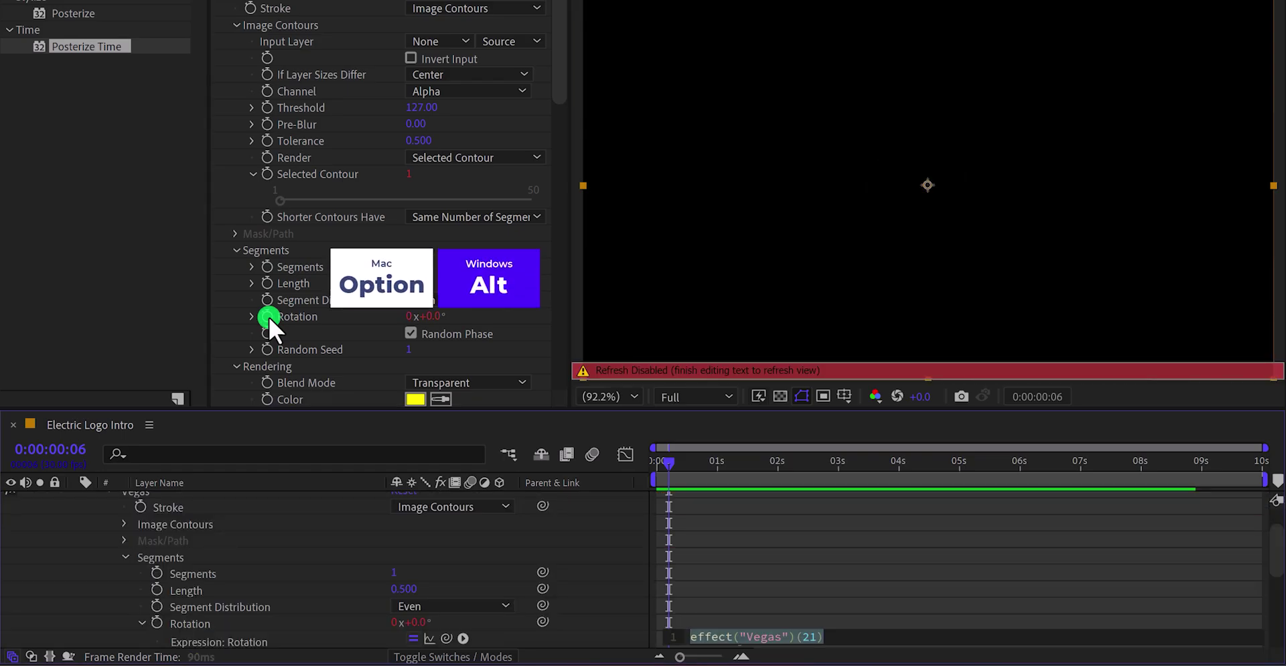
type("time")
key("Return")
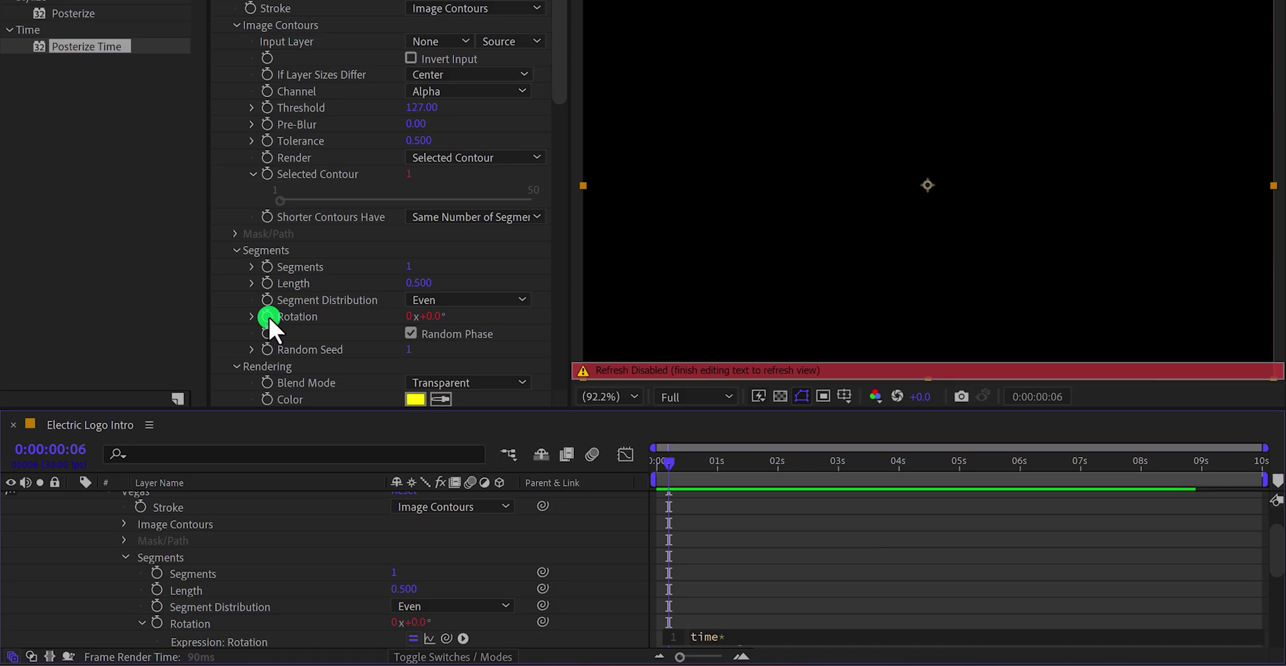
key("KP_Enter")
key("space")
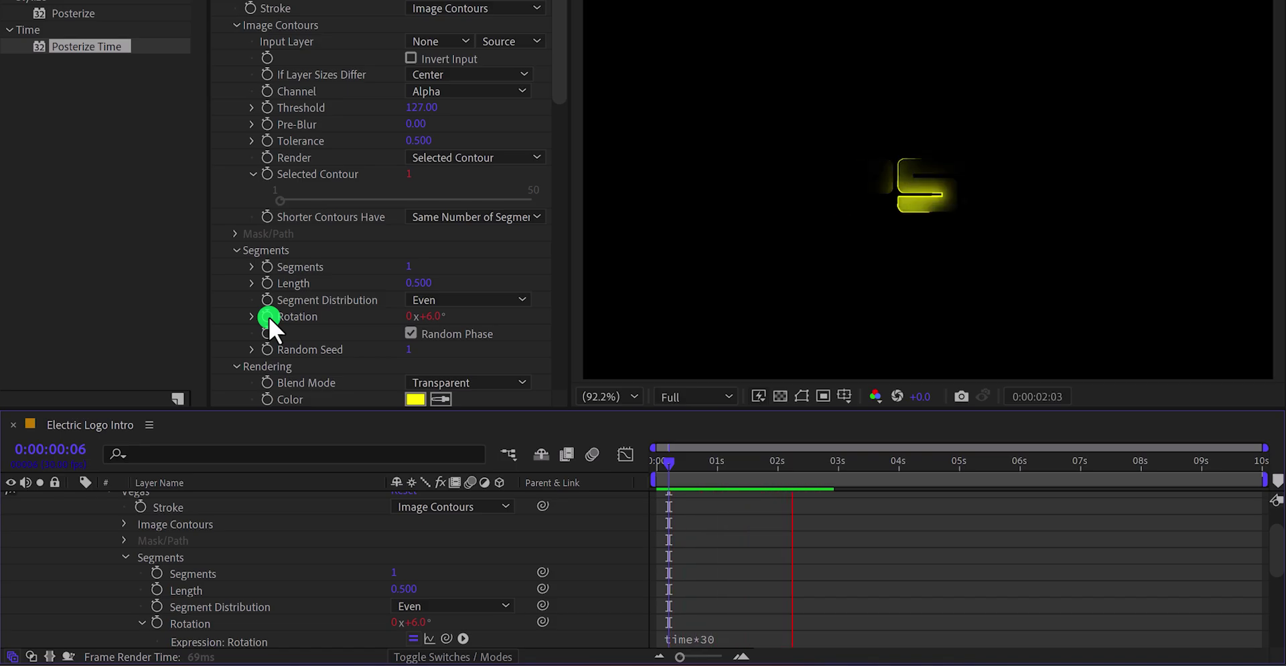
key("space")
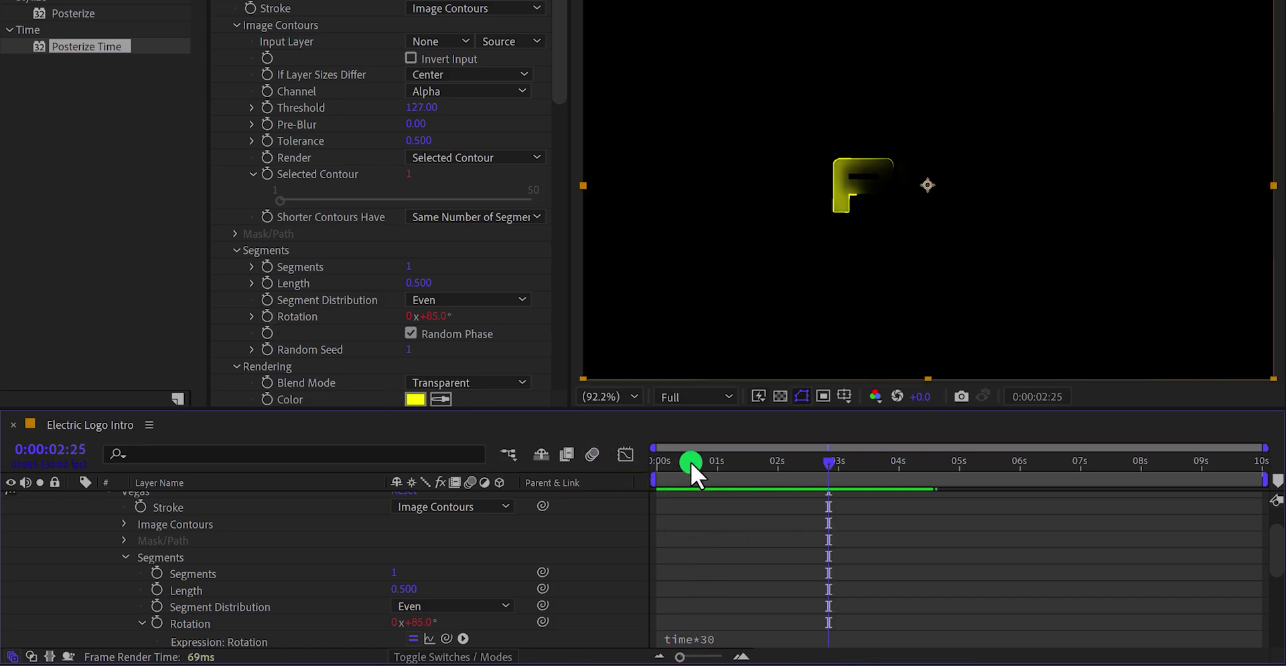
- Remove the Compound Blur and both Curves effects from Logo / Text Electric
left_click_drag(690, 461, 653, 465)
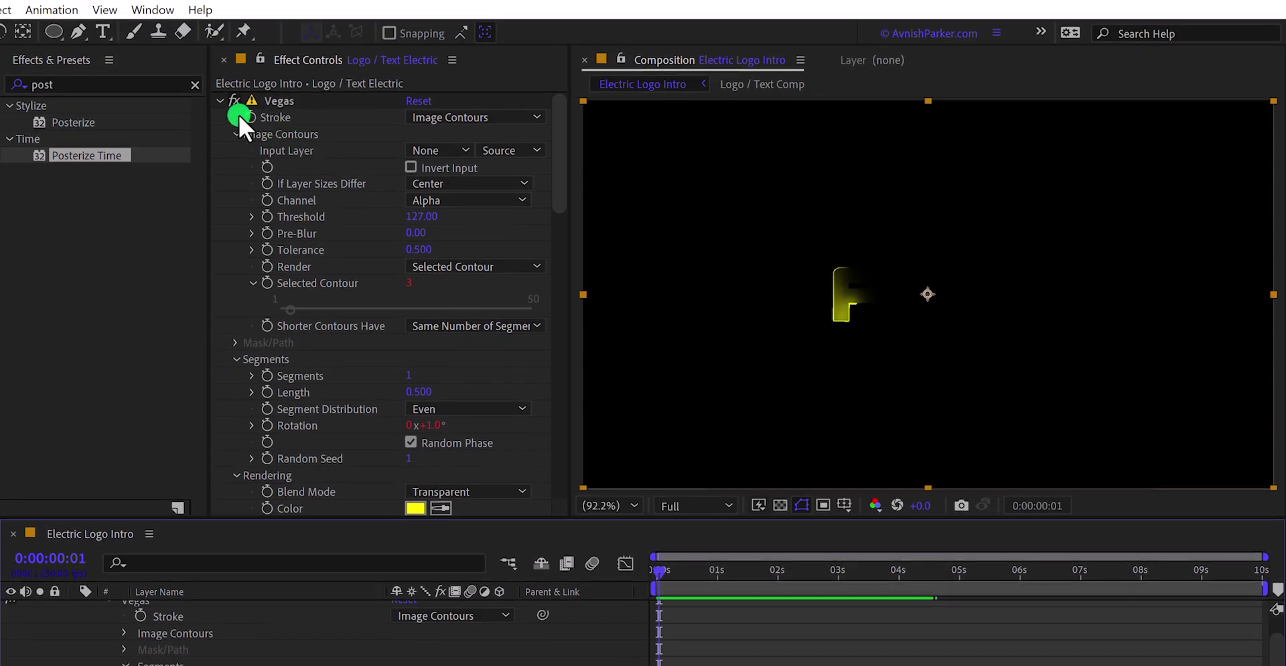
left_click(219, 99)
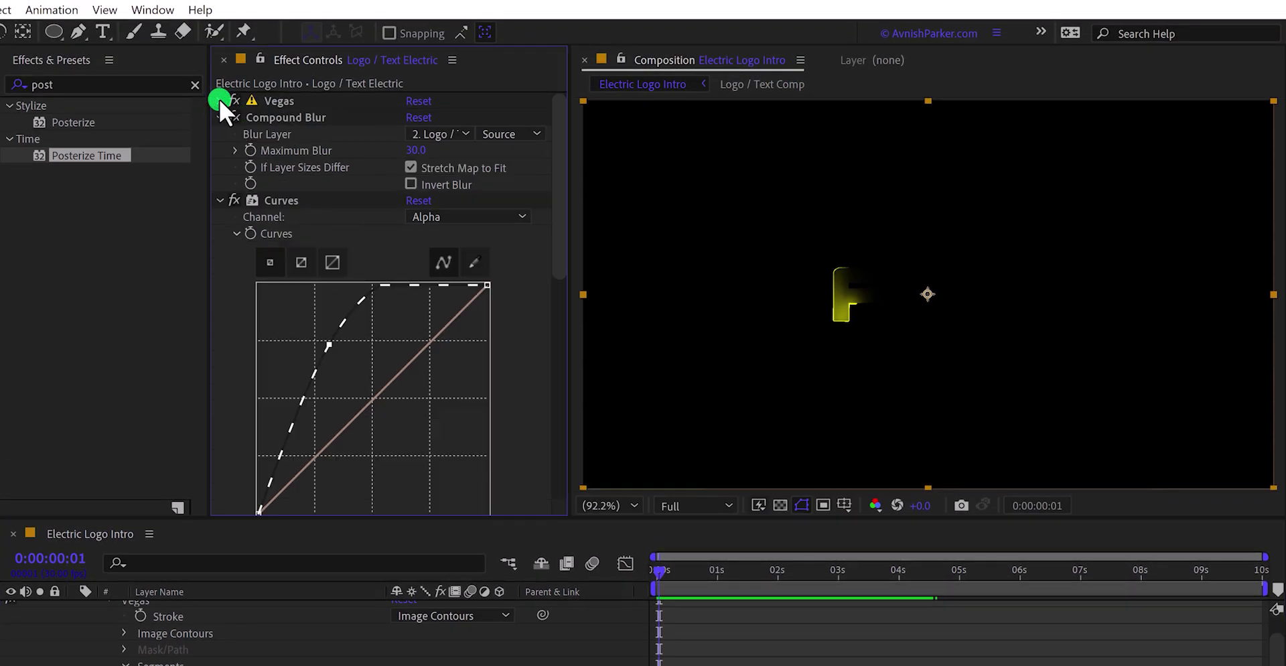
left_click(272, 117)
key("Delete")
key("Delete")
key("Delete")
- Add Turbulent Displace below Vegas with Amount 250 and Size 15, and shift its Offset
left_click(279, 119)
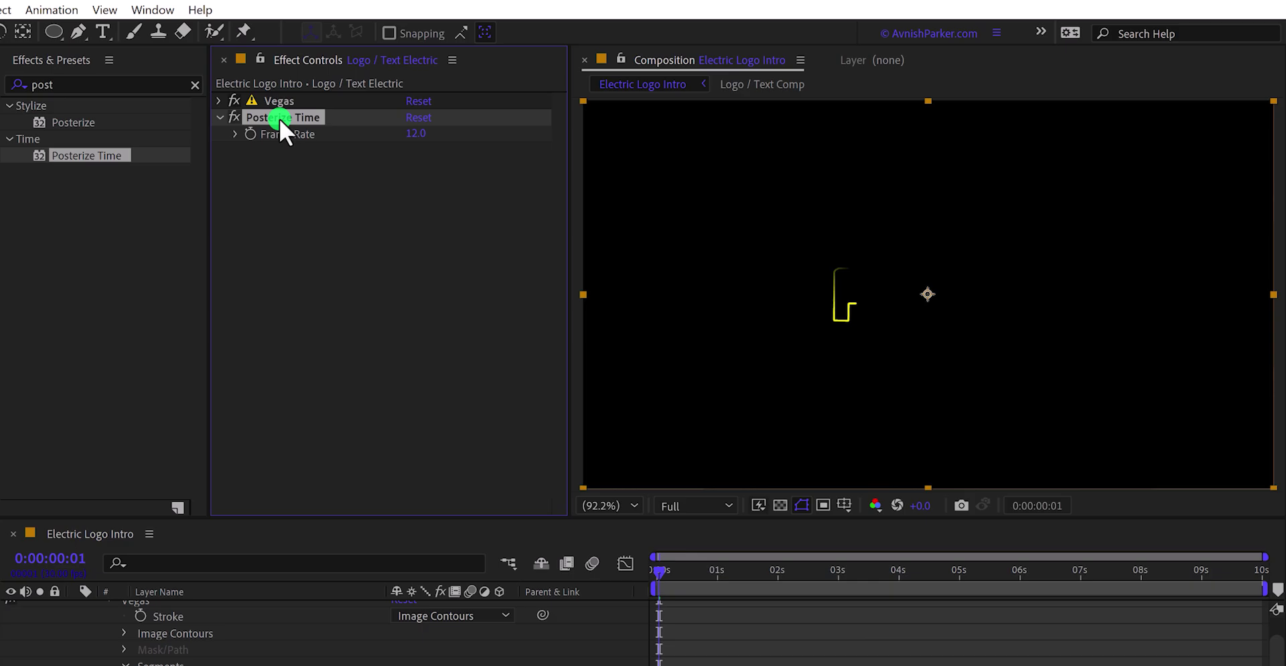
left_click(72, 79)
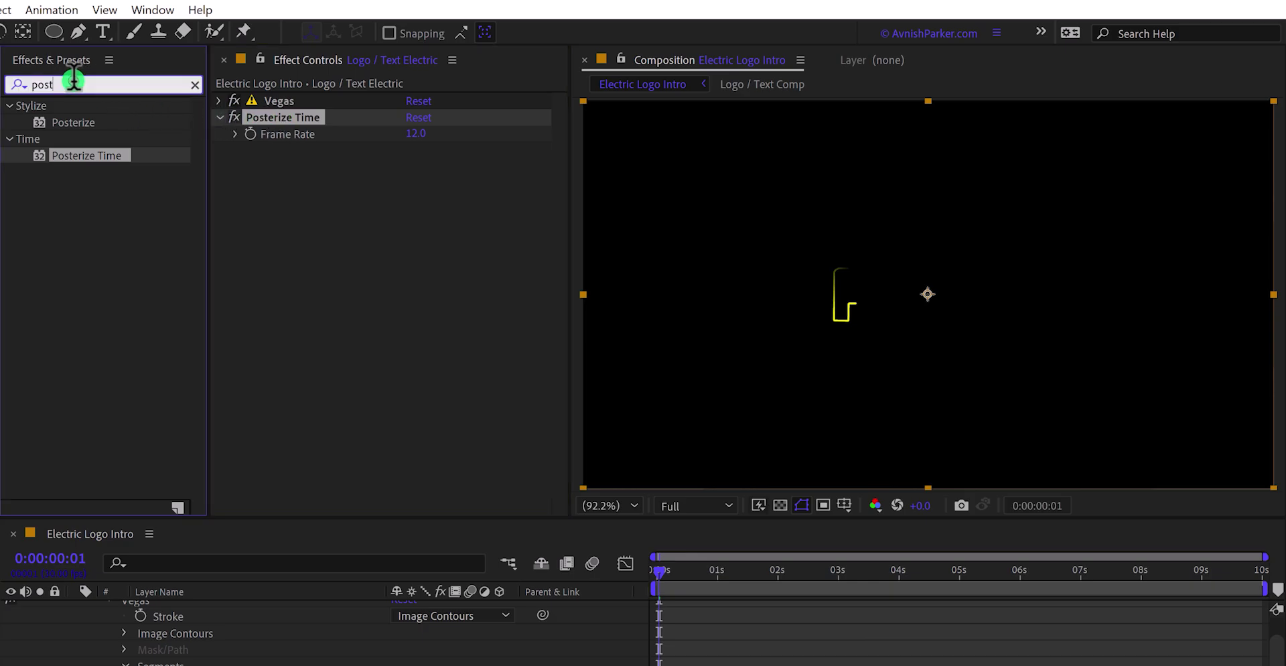
key("ctrl+a")
type("tu")
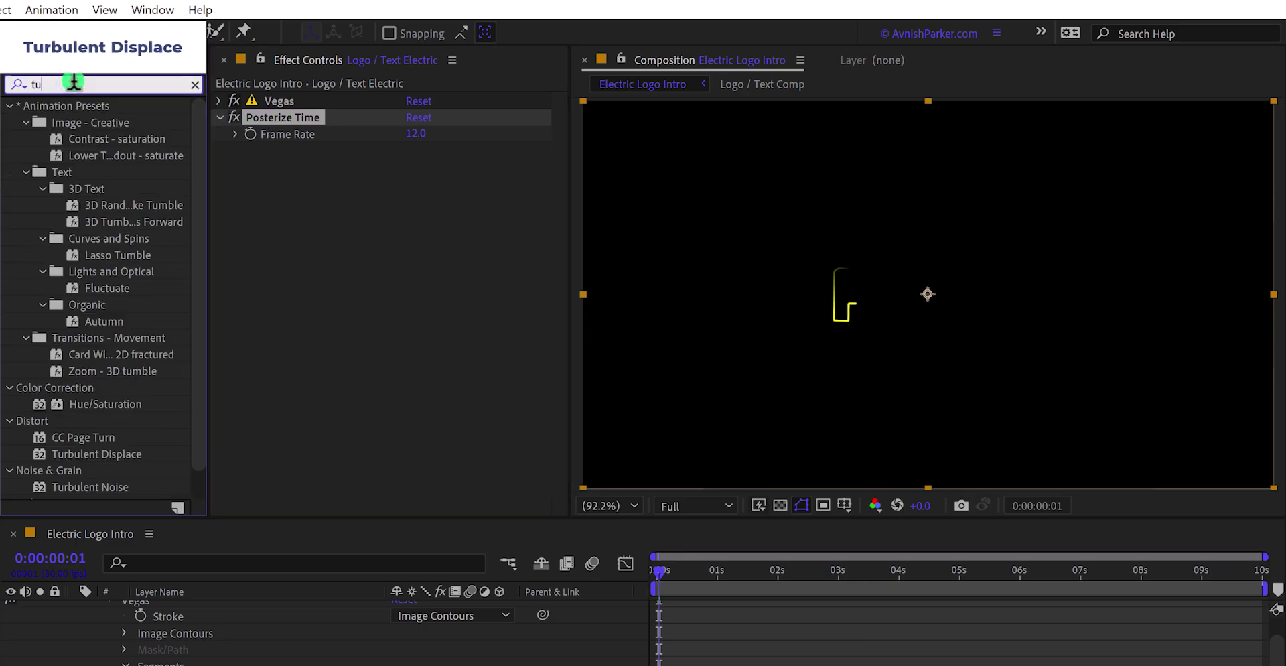
type("rb")
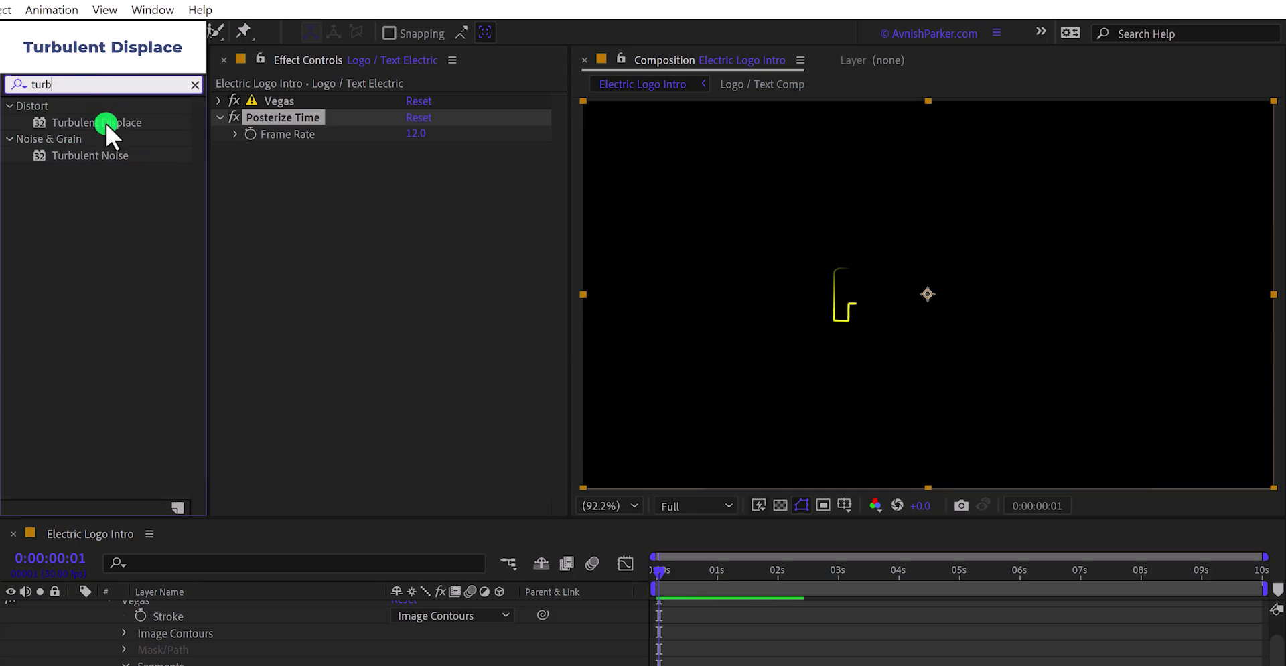
left_click_drag(106, 123, 288, 116)
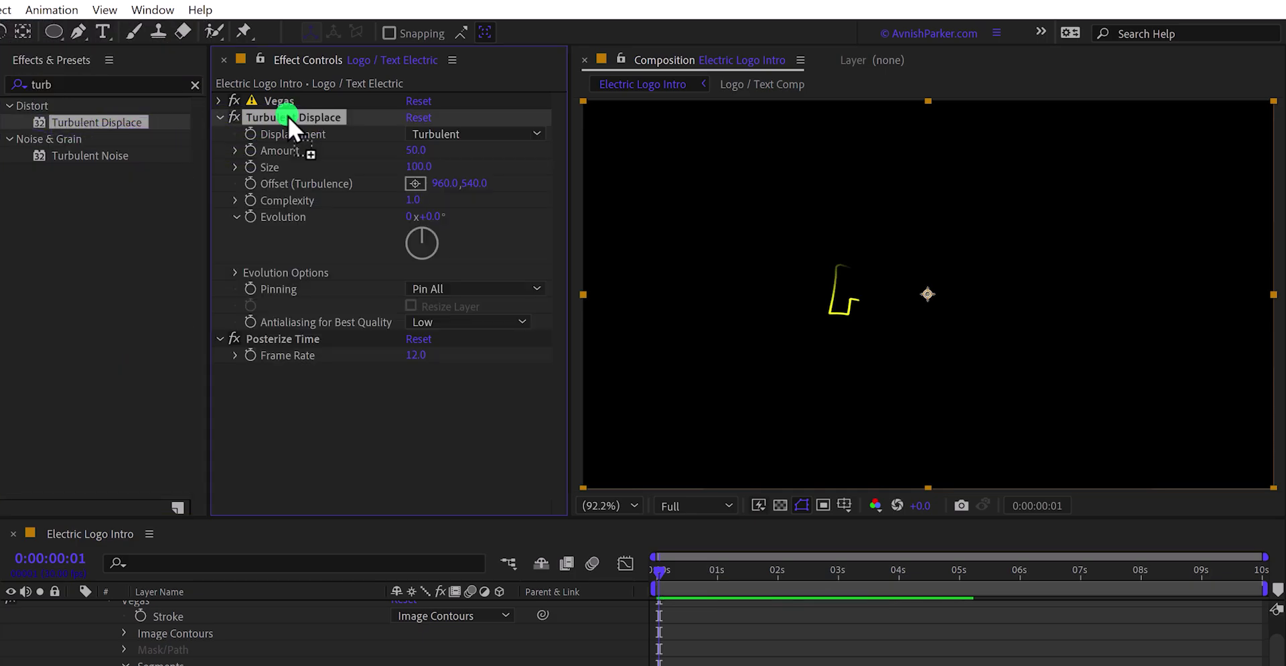
left_click(411, 154)
type("25")
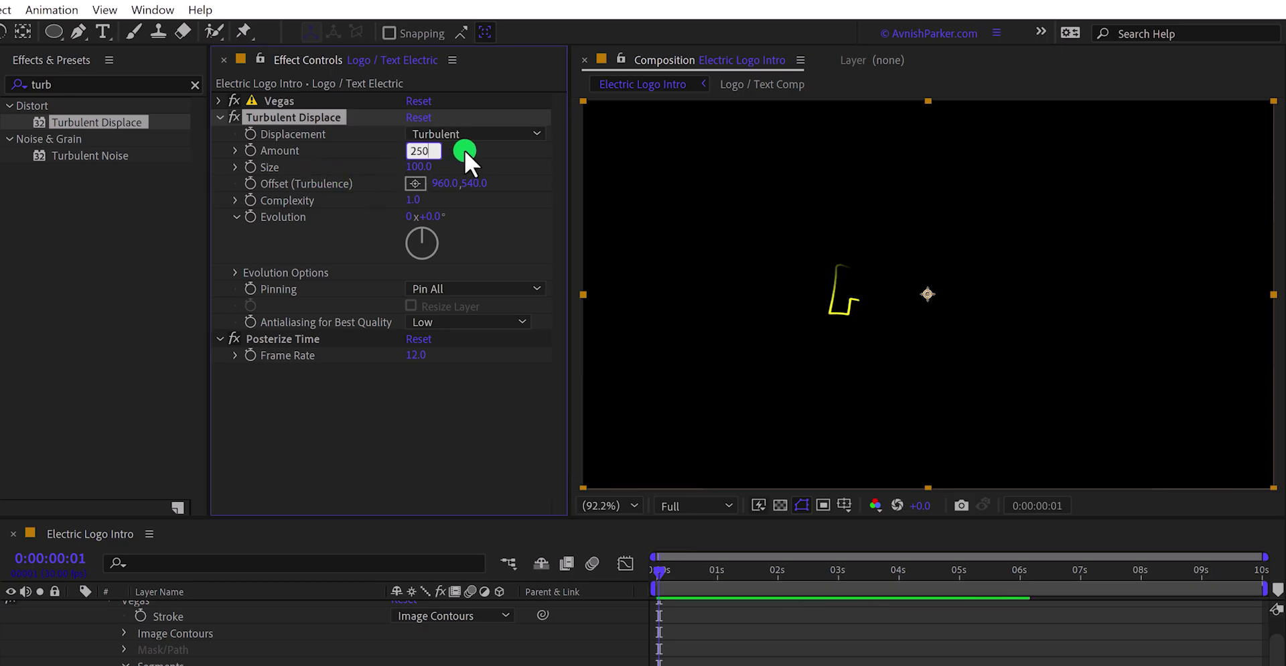
type("0")
key("Tab")
type("15")
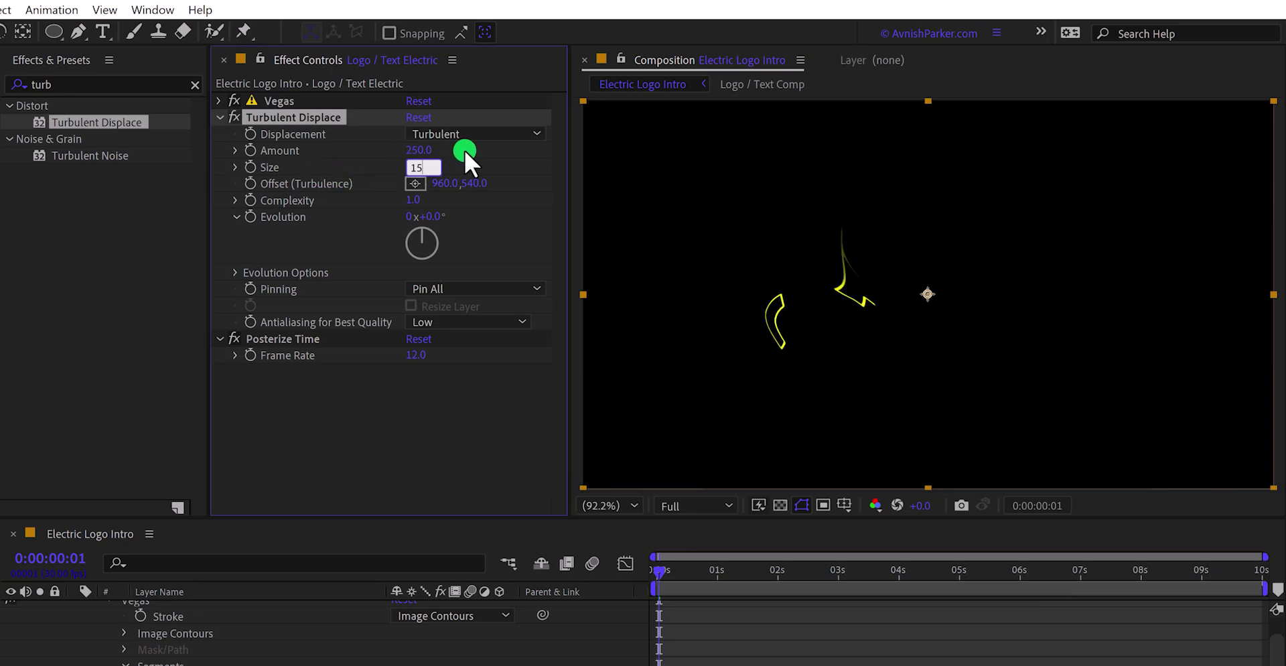
key("Return")
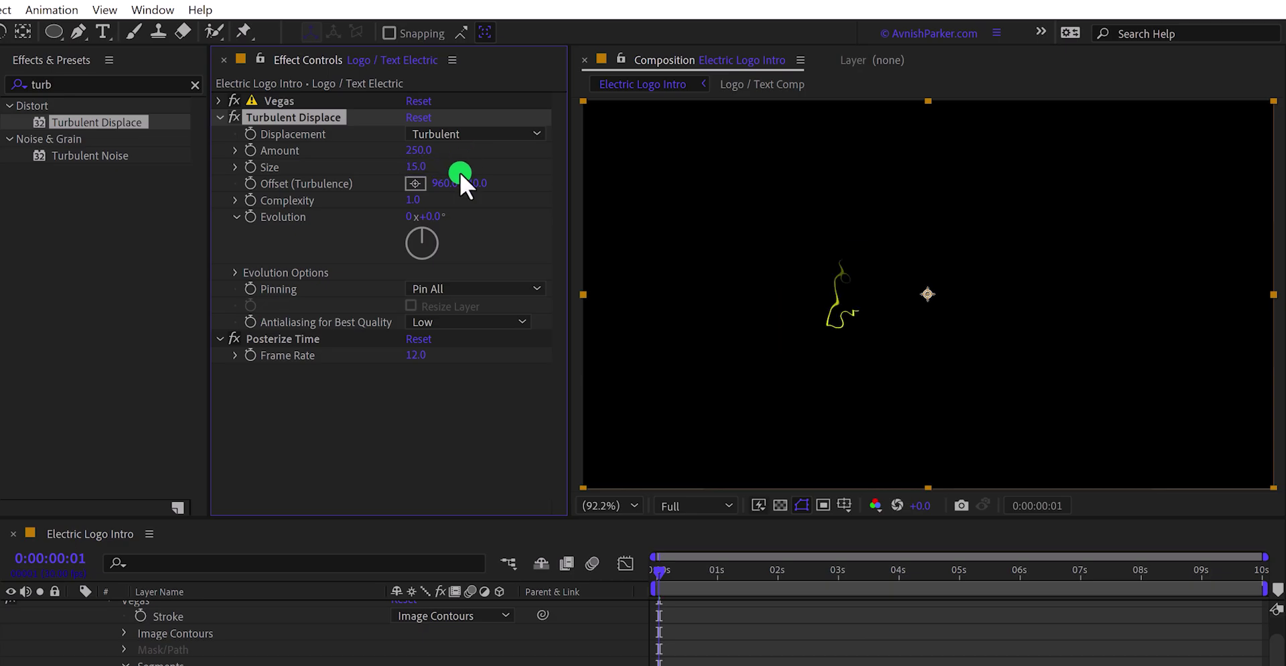
mouse_move(440, 184)
left_mouse_down()
mouse_move(490, 190)
mouse_move(476, 201)
mouse_move(495, 211)
left_mouse_up()
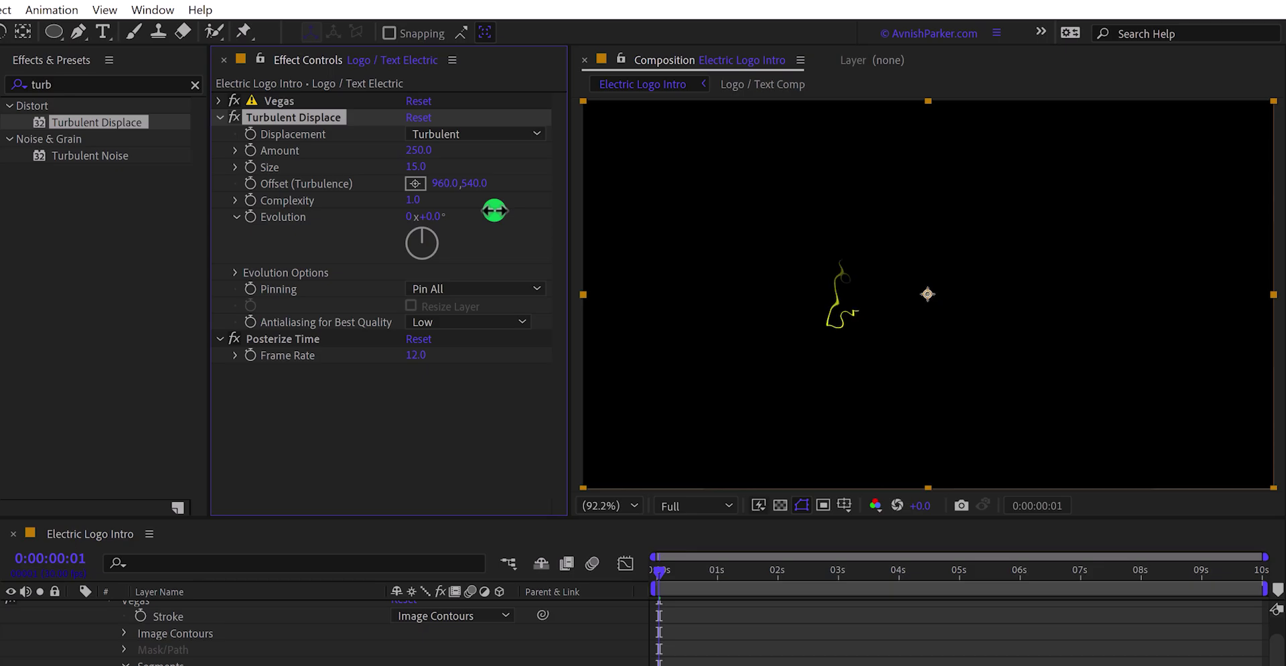
- Add a wiggle(500,300) expression to the Turbulent Displace Offset and preview it
left_click(251, 183, "alt")
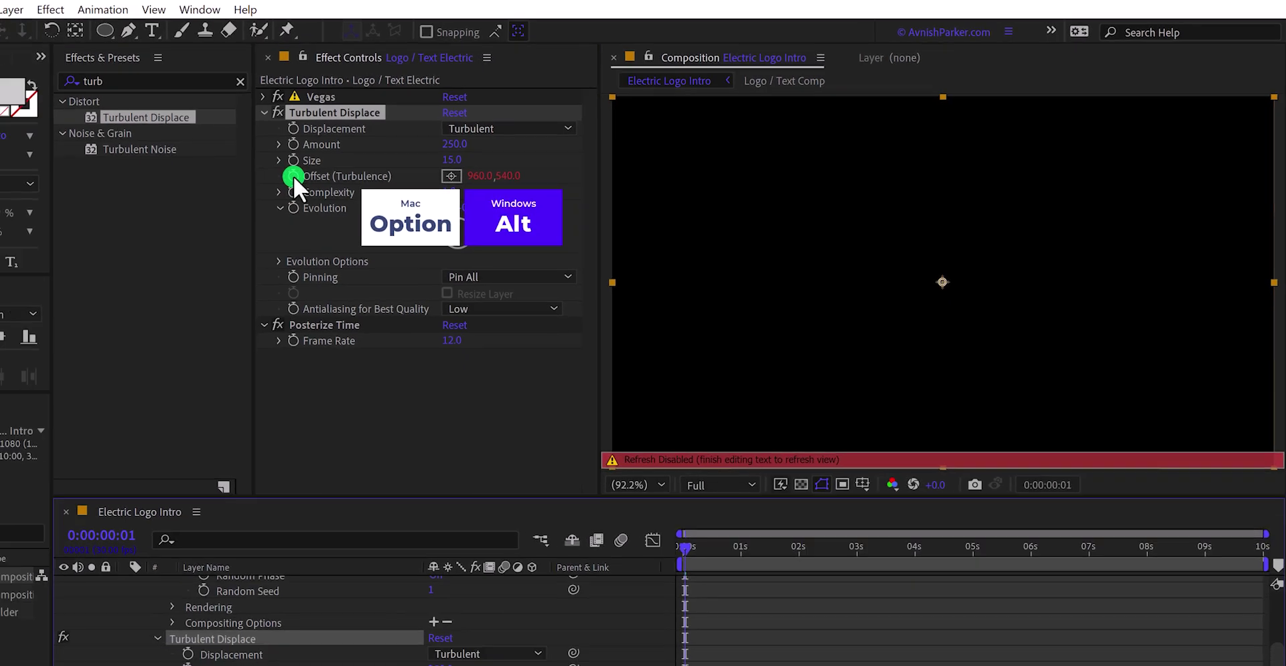
type("wigg")
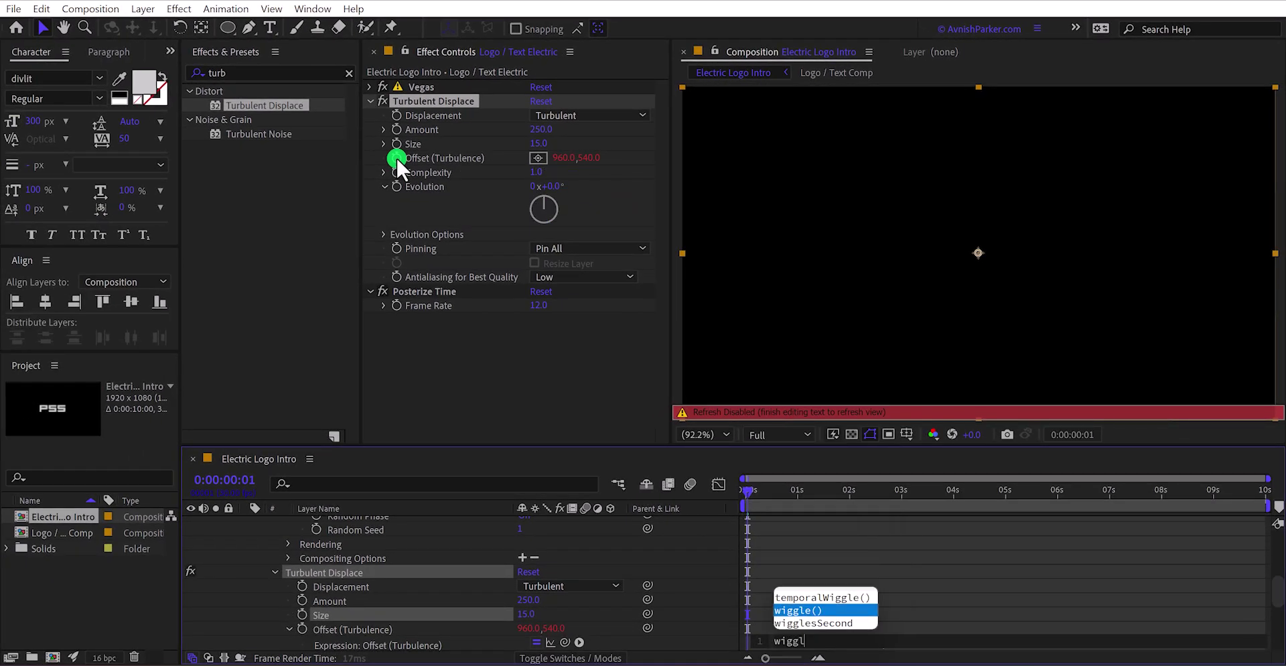
type("l")
key("Return")
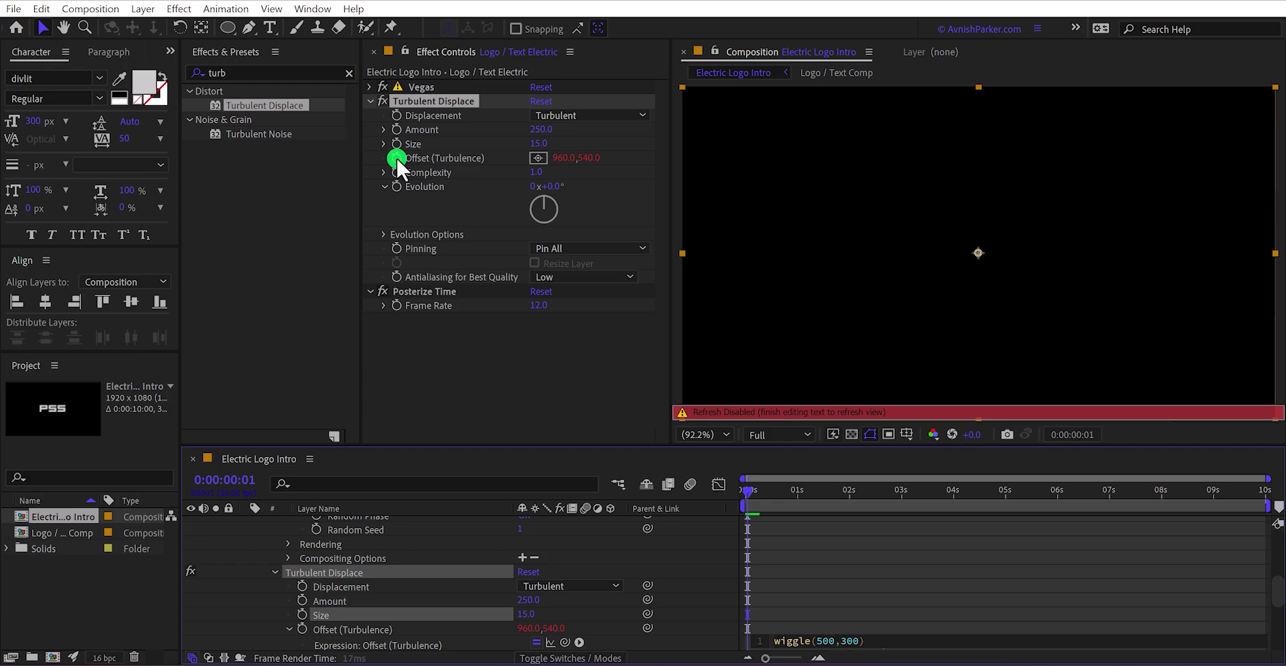
key("KP_Enter")
key("space")
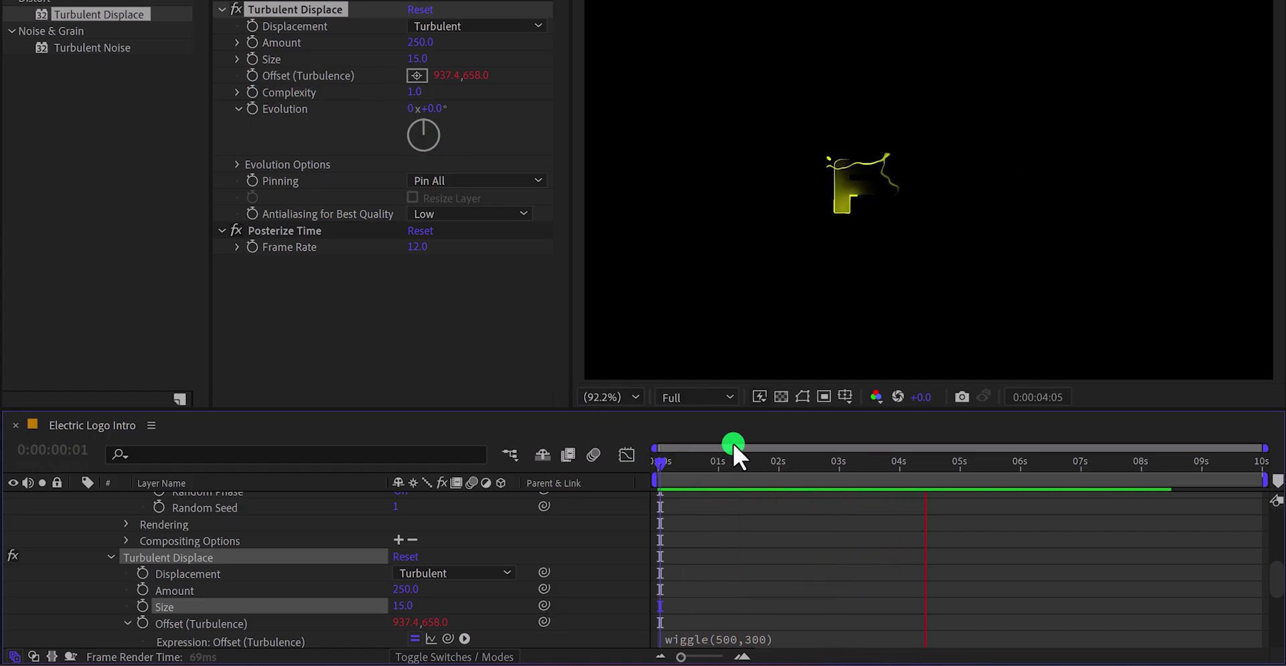
left_click_drag(693, 465, 690, 467)
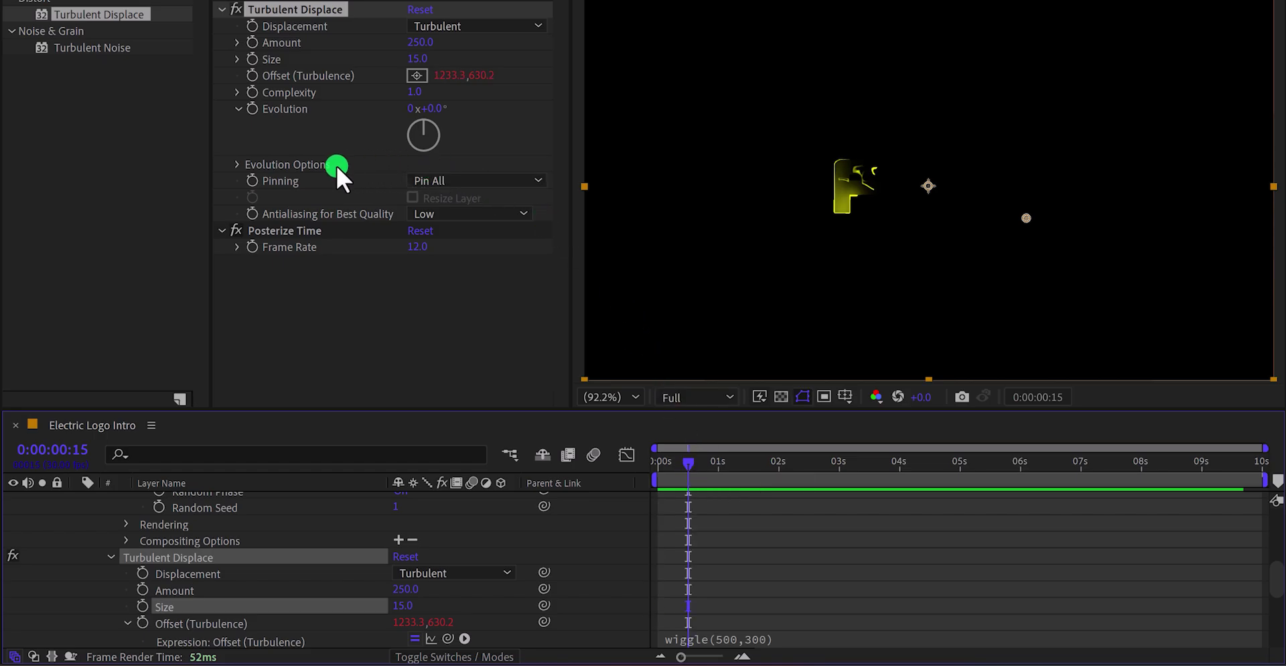
- Drive the Turbulent Displace Evolution with a time*30 expression and scrub to watch it
left_click(250, 108, "alt")
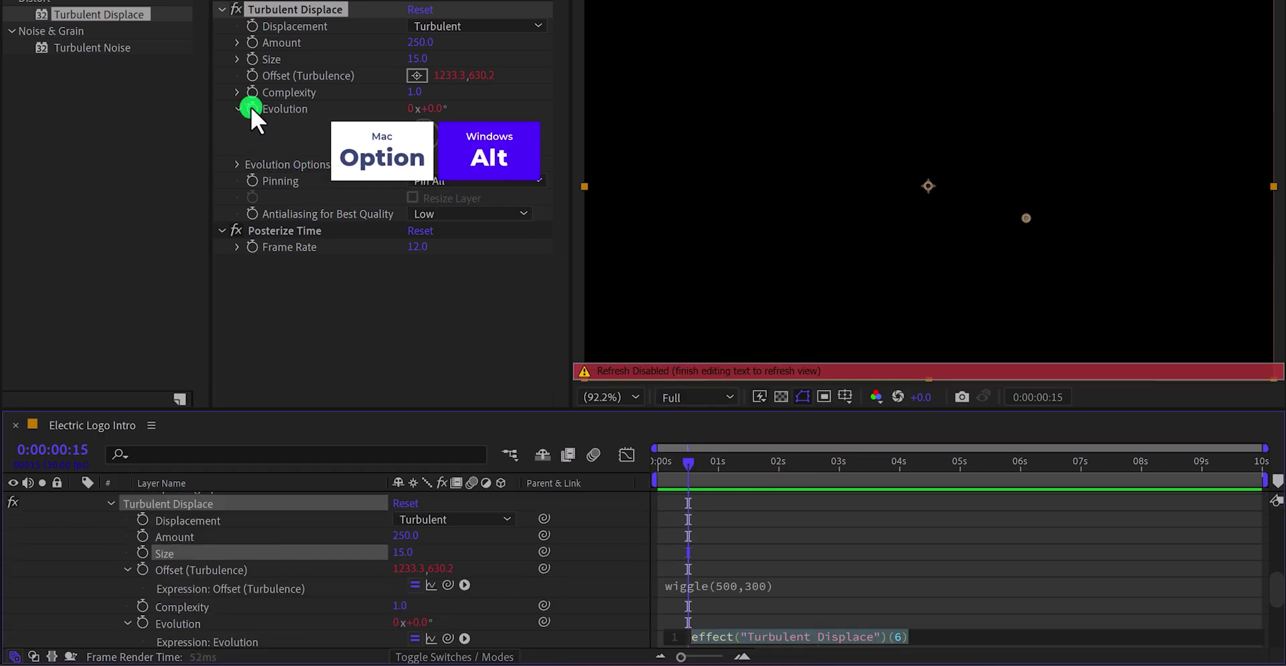
type("time")
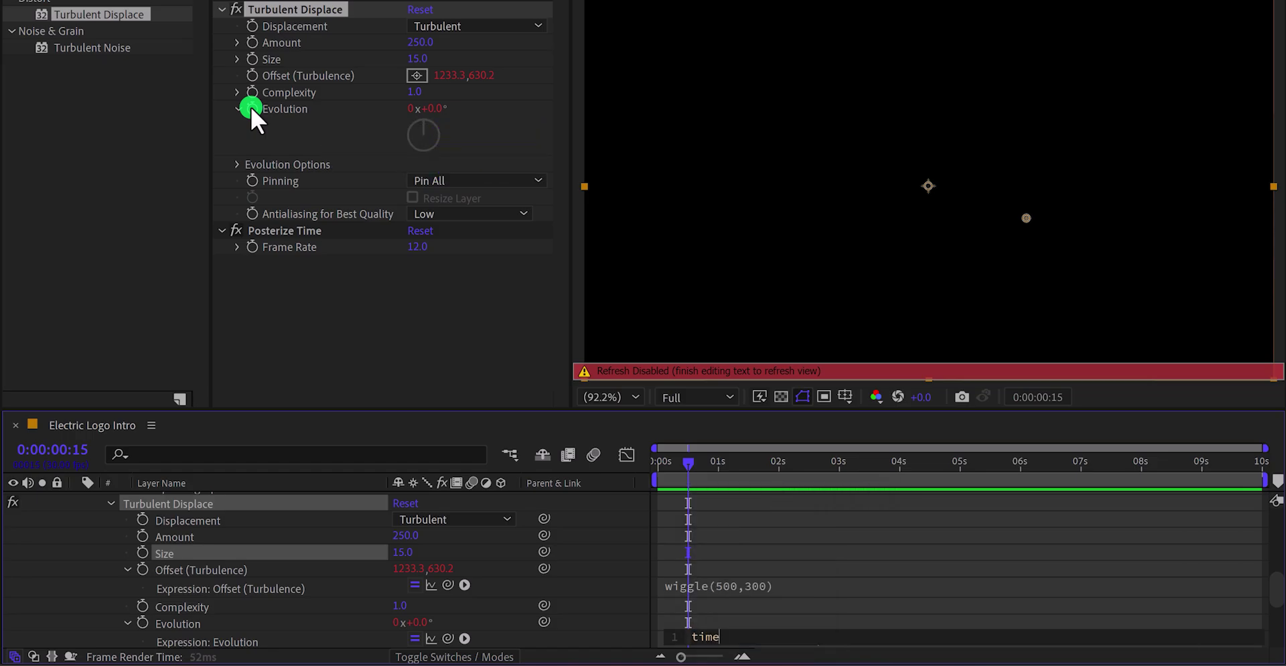
type("*30")
key("KP_Enter")
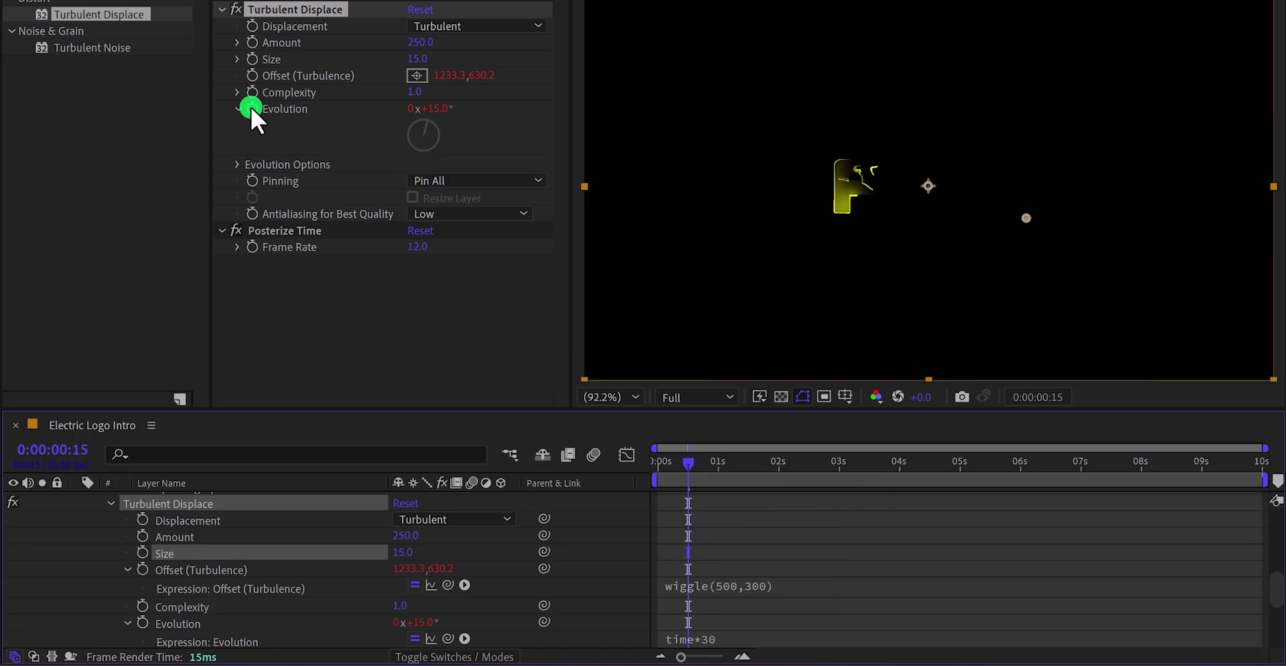
left_click_drag(675, 443, 718, 471)
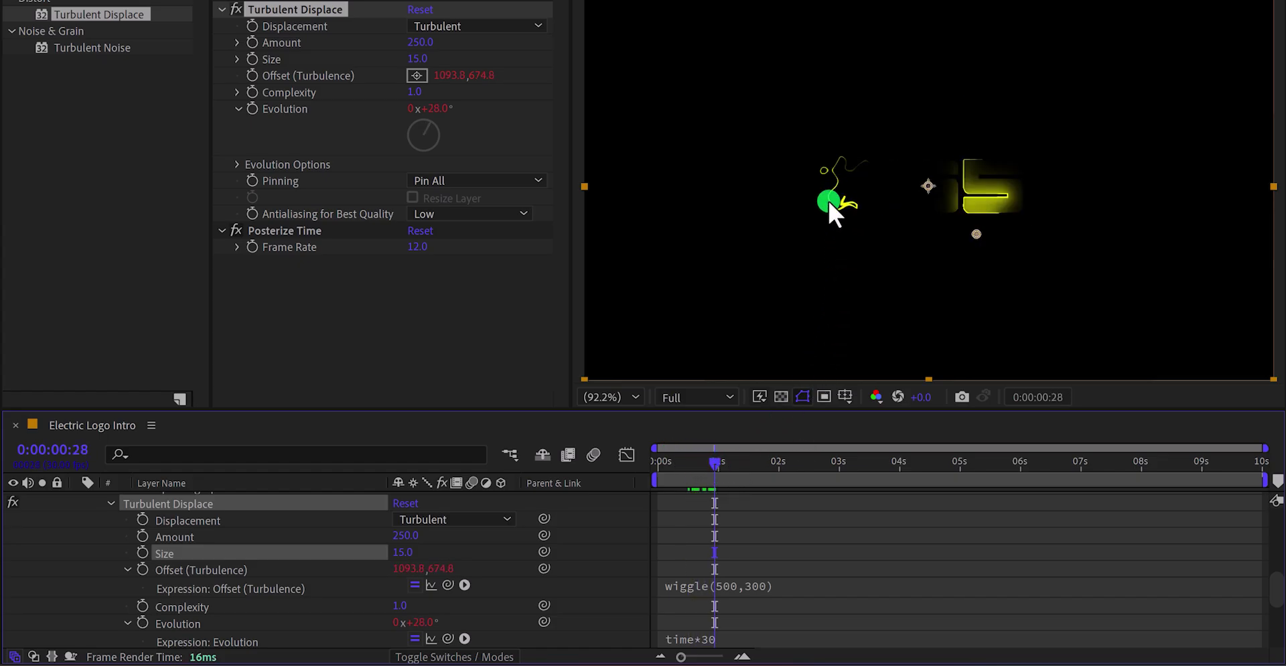
- Reveal the expression properties of both Logo / Text Electric and Logo / Text Comp
left_click(596, 564)
scroll(596, 564, "up", 5)
scroll(597, 564, "up", 1)
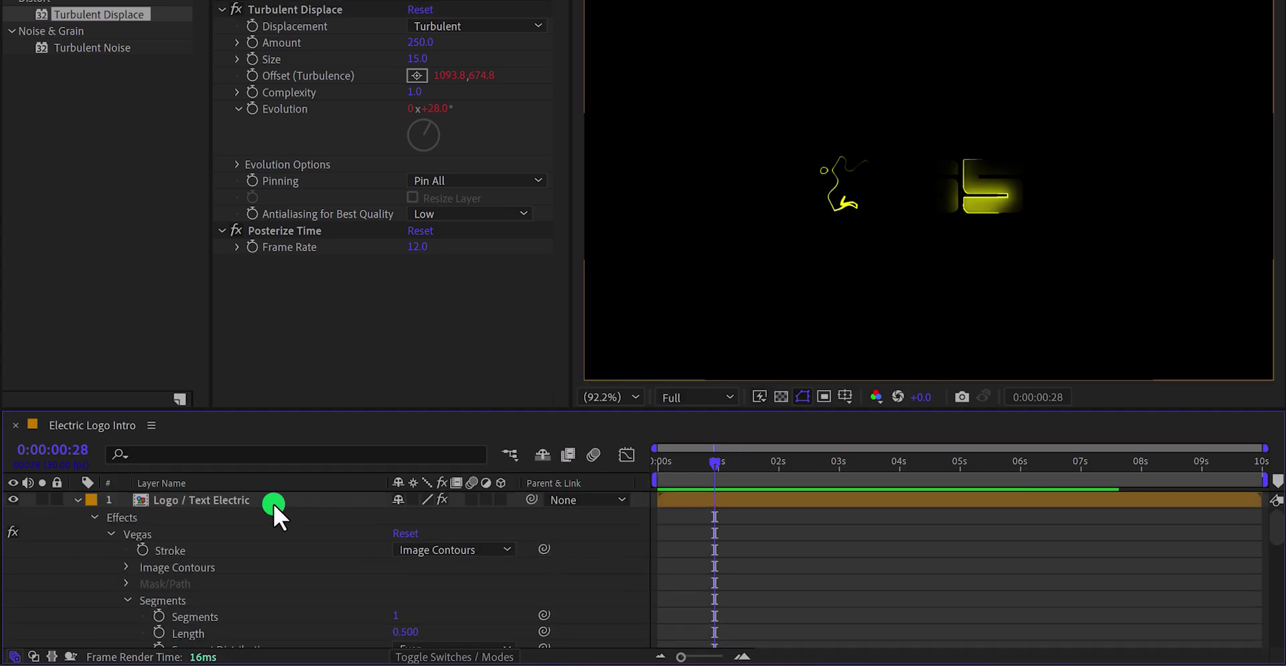
left_click(254, 500)
key("e")
key("e")
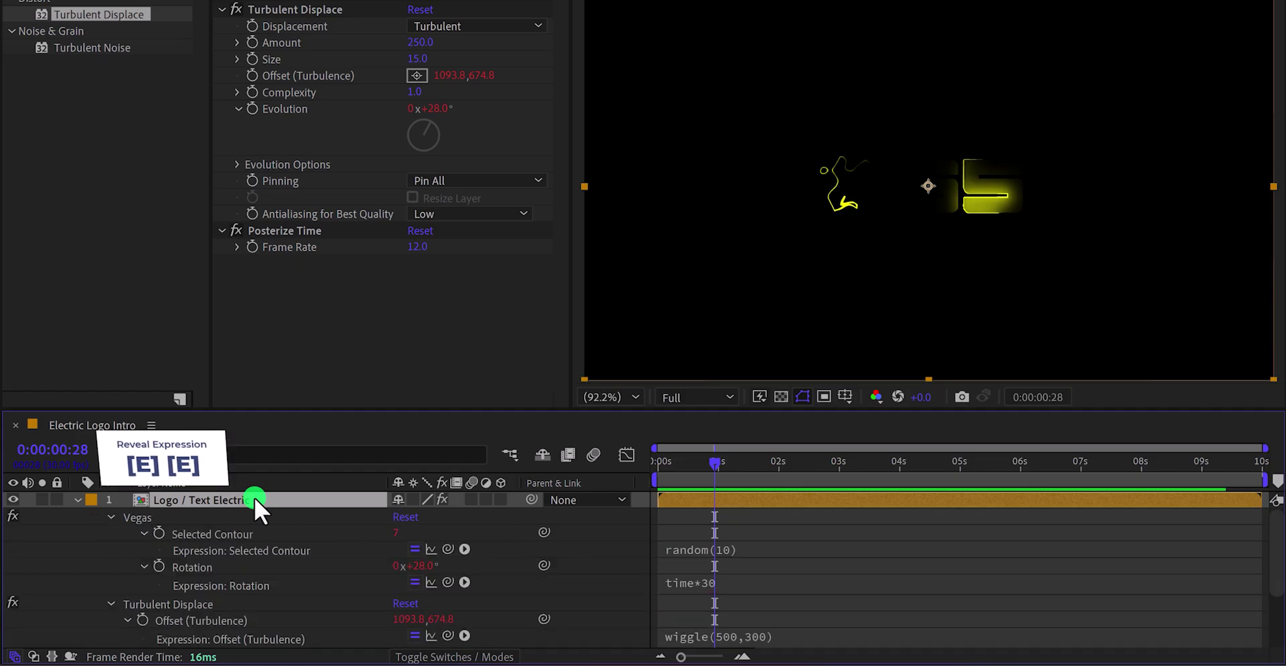
left_click(608, 551)
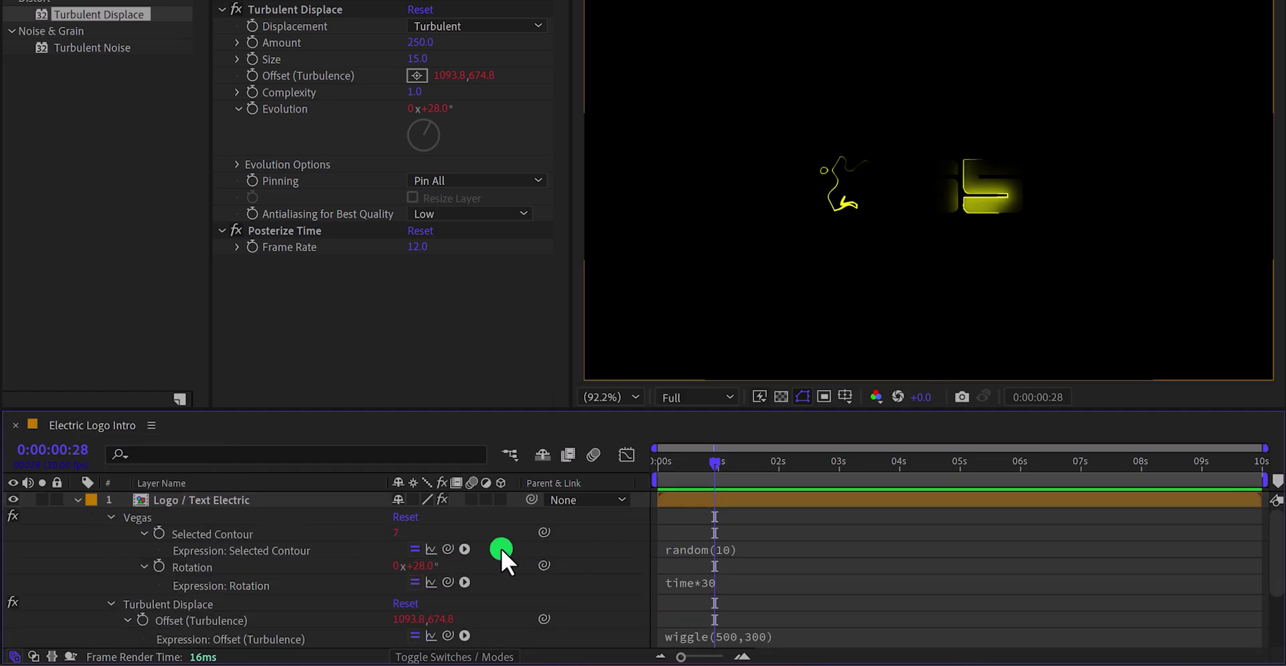
scroll(270, 557, "down", 5)
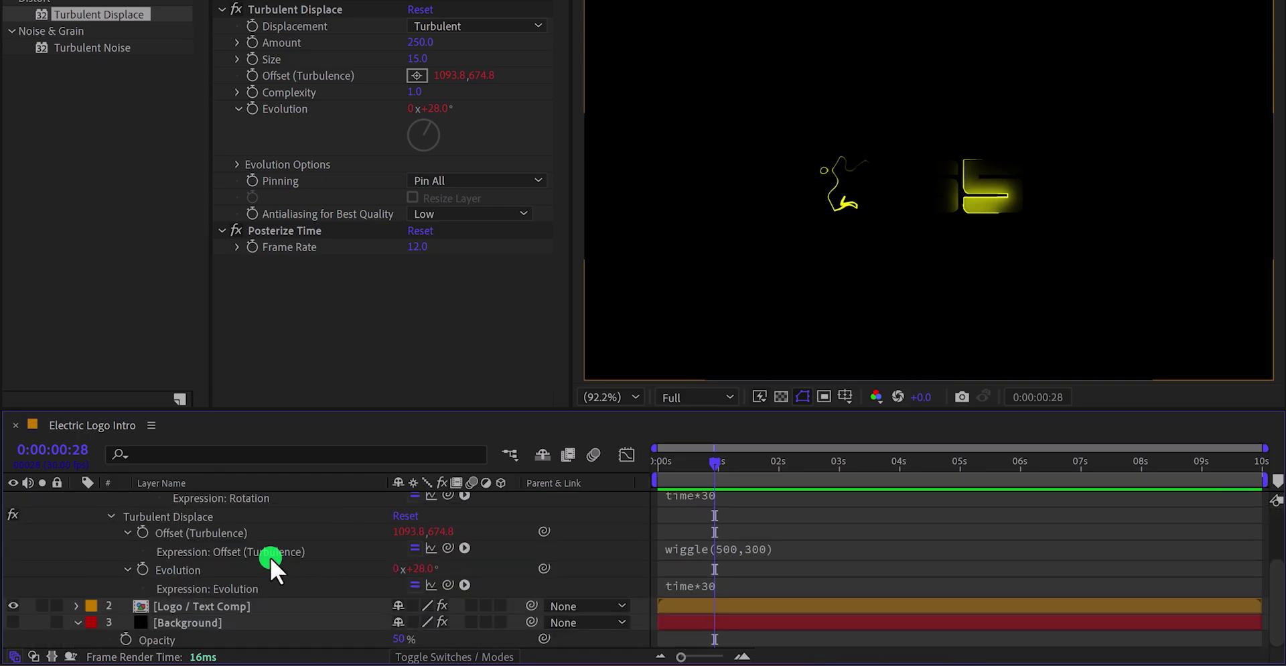
left_click(239, 603)
key("e")
key("e")
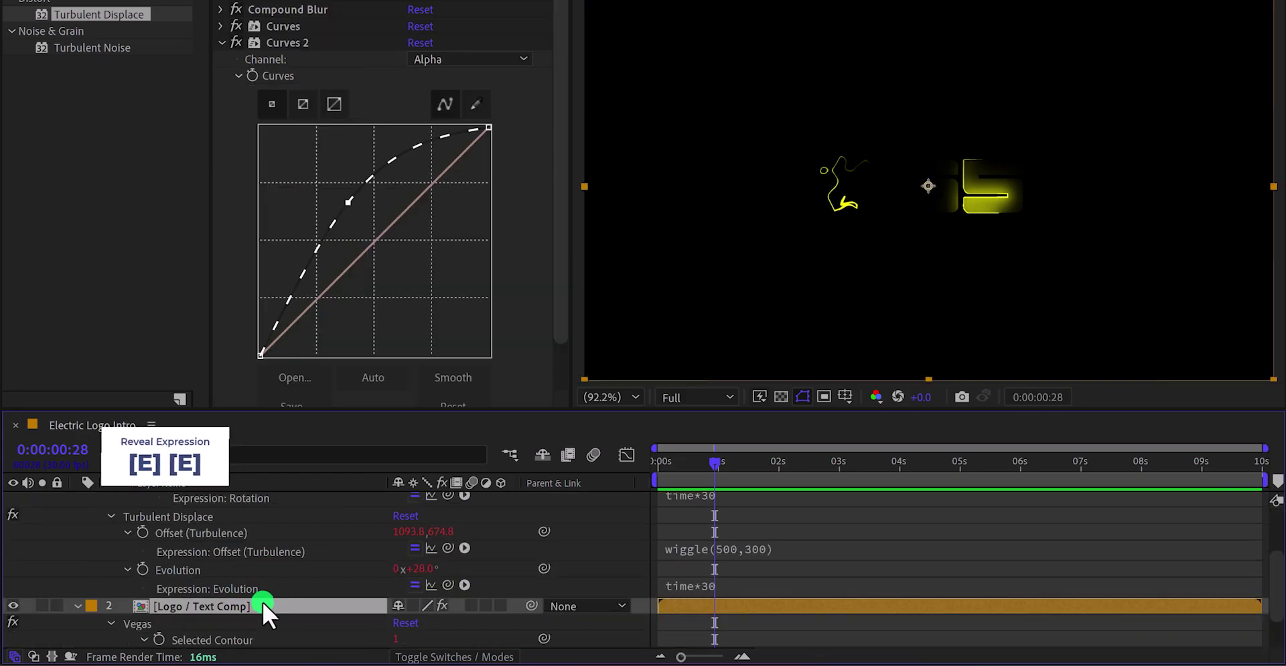
scroll(314, 581, "down", 2)
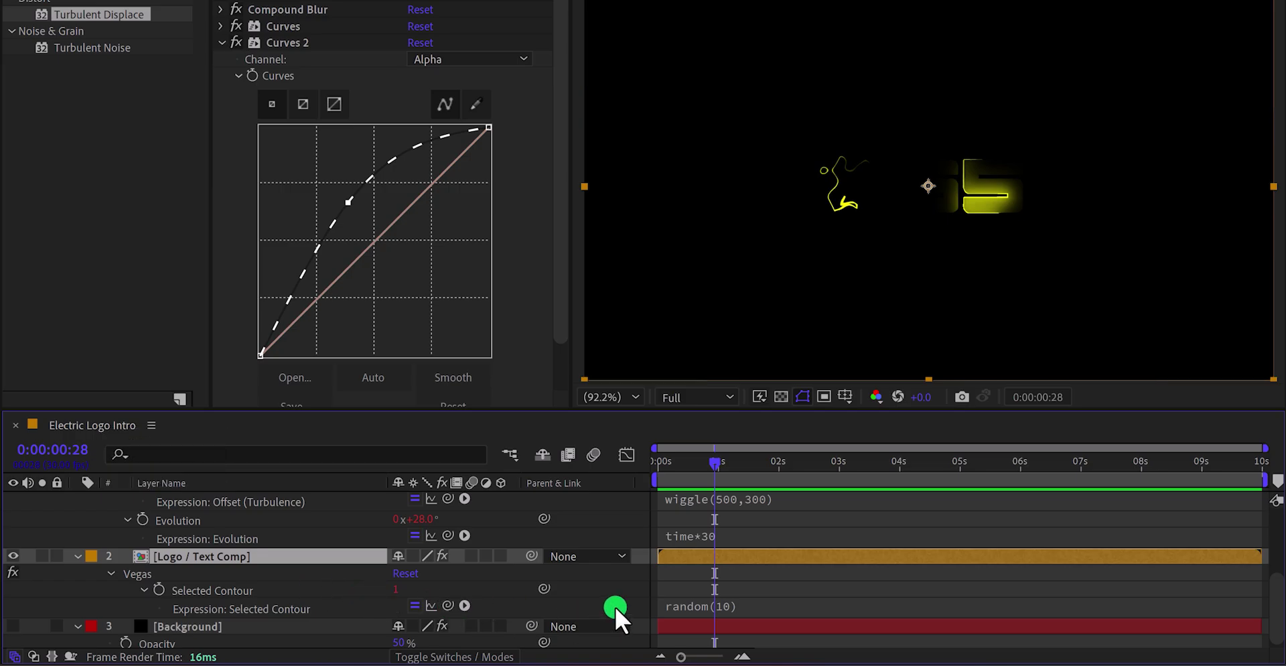
- Pick-whip the Electric layer's Selected Contour to Logo / Text Comp's Selected Contour and check it
key("grave")
key("grave")
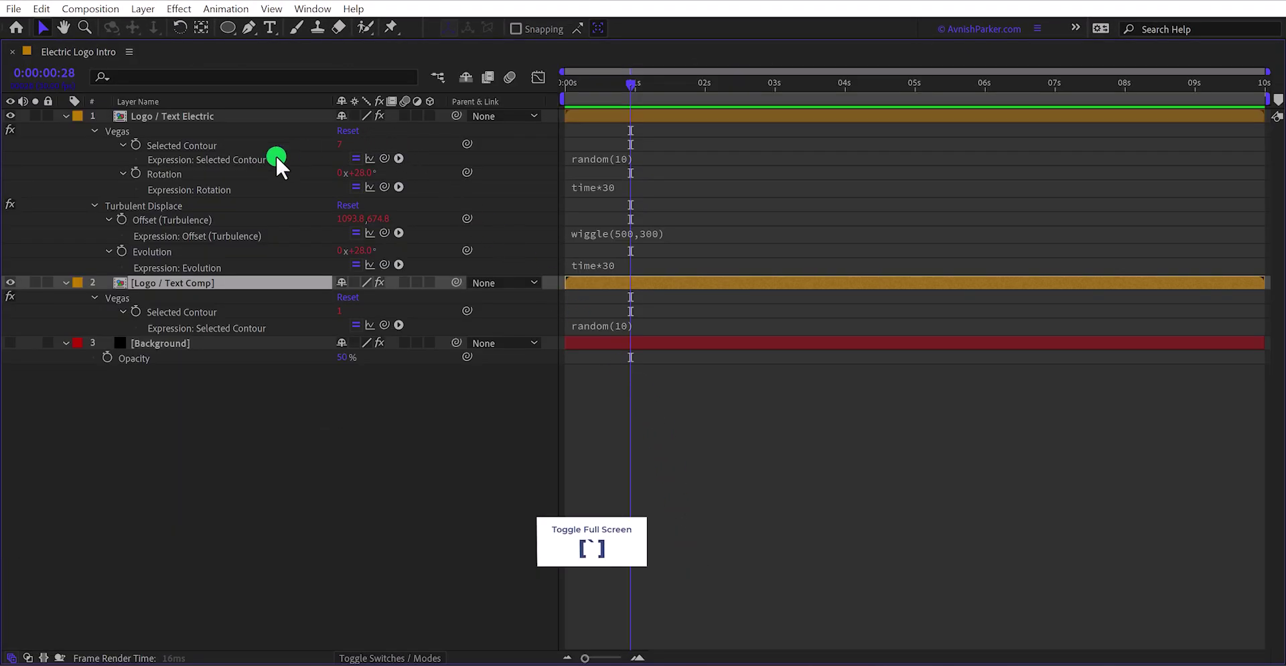
left_click(267, 159)
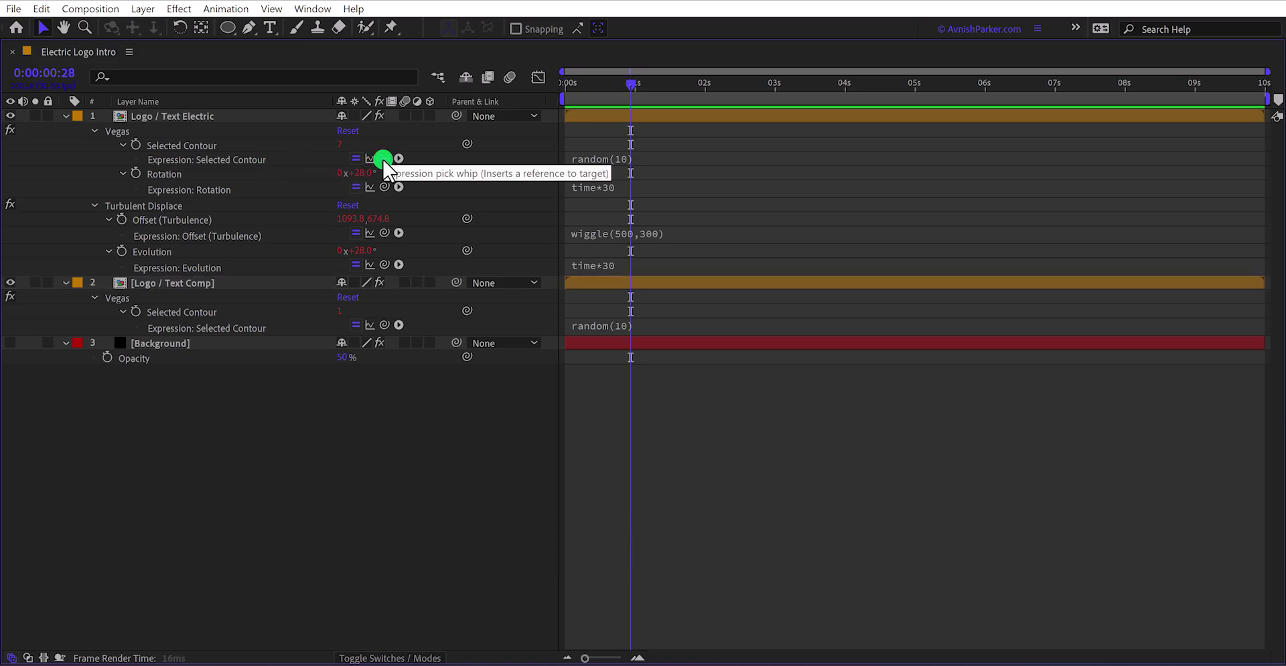
left_click_drag(384, 161, 228, 312)
left_click(368, 473)
key("grave")
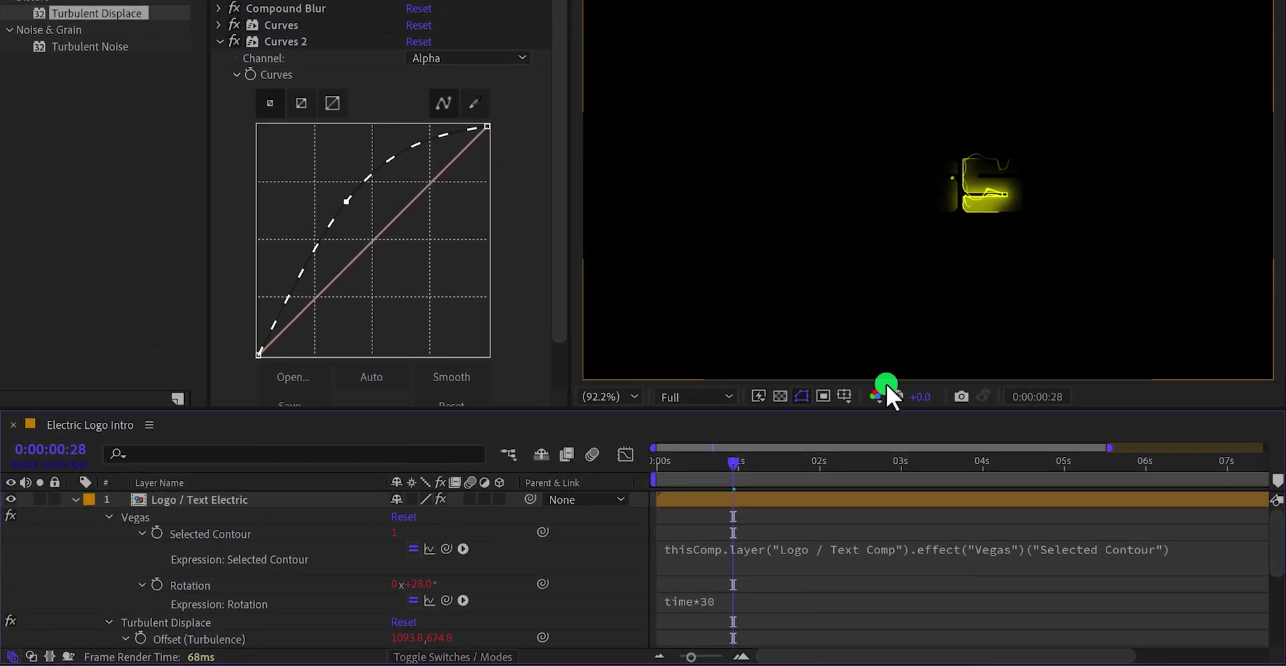
left_click_drag(753, 463, 676, 485)
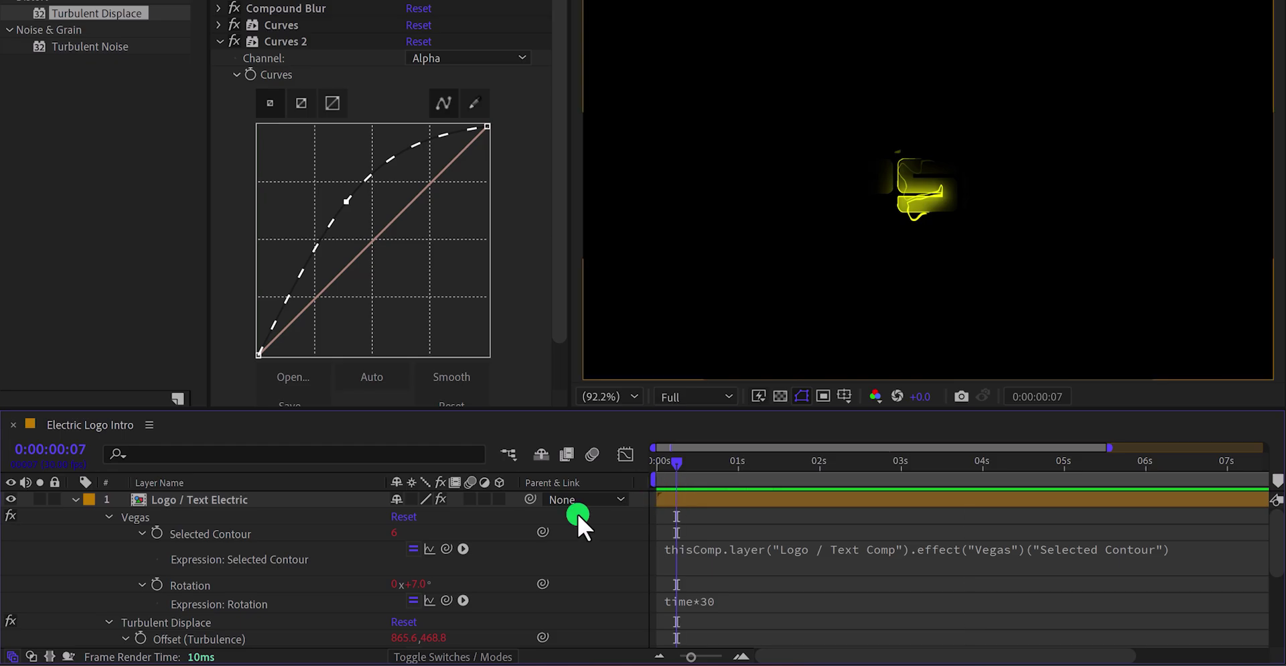
left_click(252, 505)
left_click(412, 59)
- At 2:00, duplicate the electric layer and delete its Selected Contour, Rotation, Offset and Evolution expressions
left_click(675, 466)
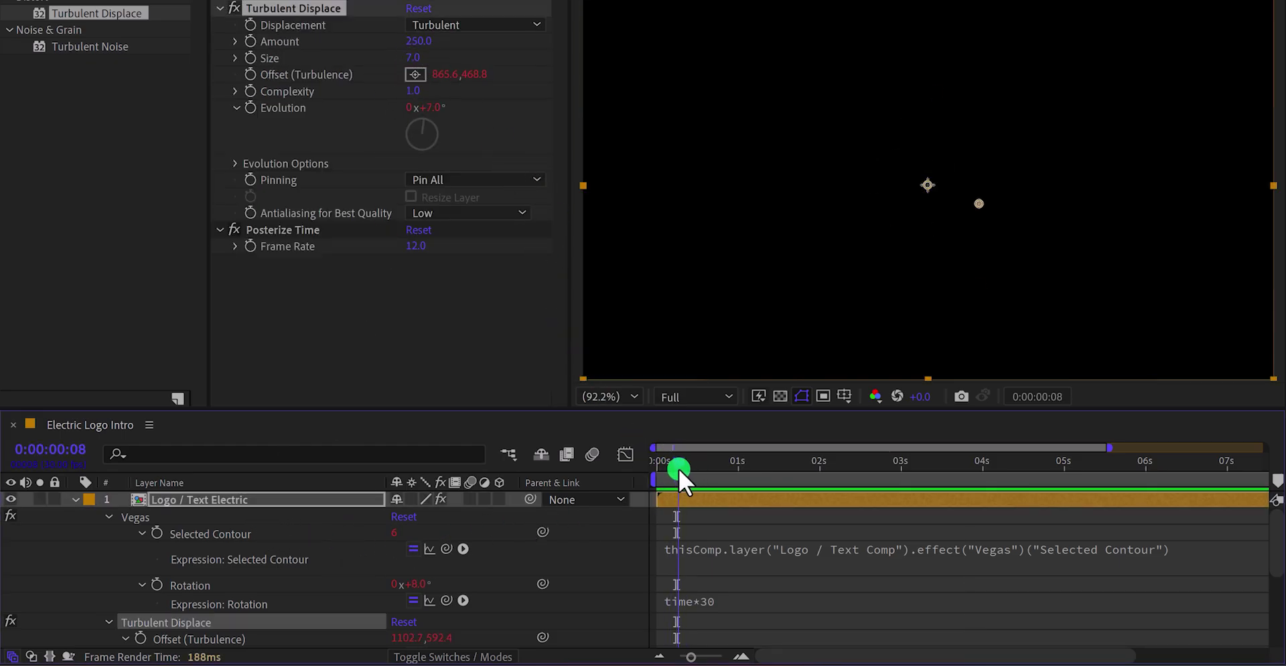
left_click_drag(676, 469, 820, 471)
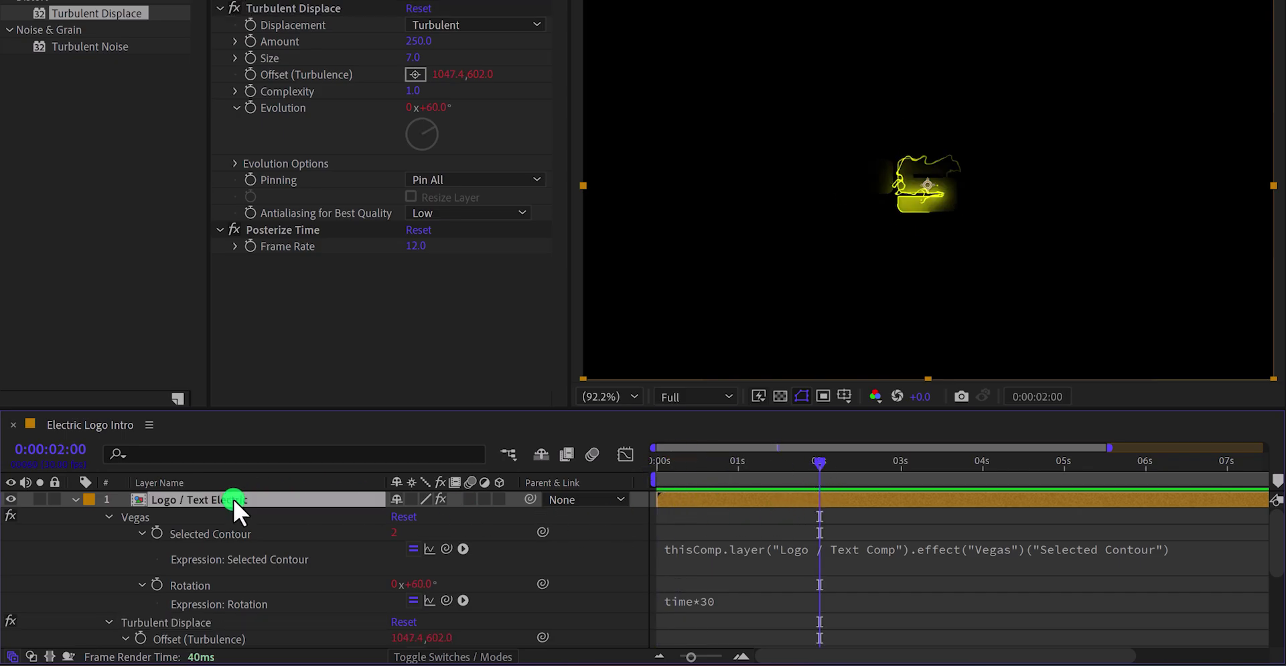
key("ctrl+d")
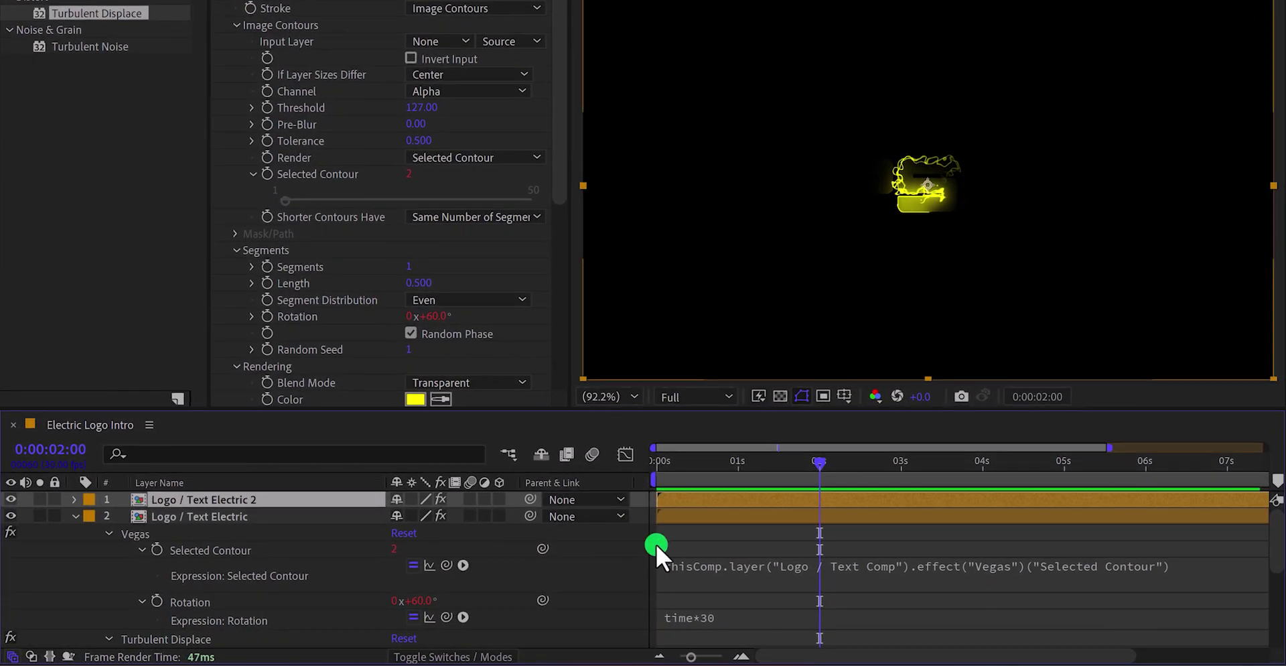
key("e")
key("e")
left_click(676, 548)
key("BackSpace")
left_click(670, 602)
key("BackSpace")
left_click(677, 617)
key("BackSpace")
left_click(684, 594)
key("BackSpace")
left_click(630, 564)
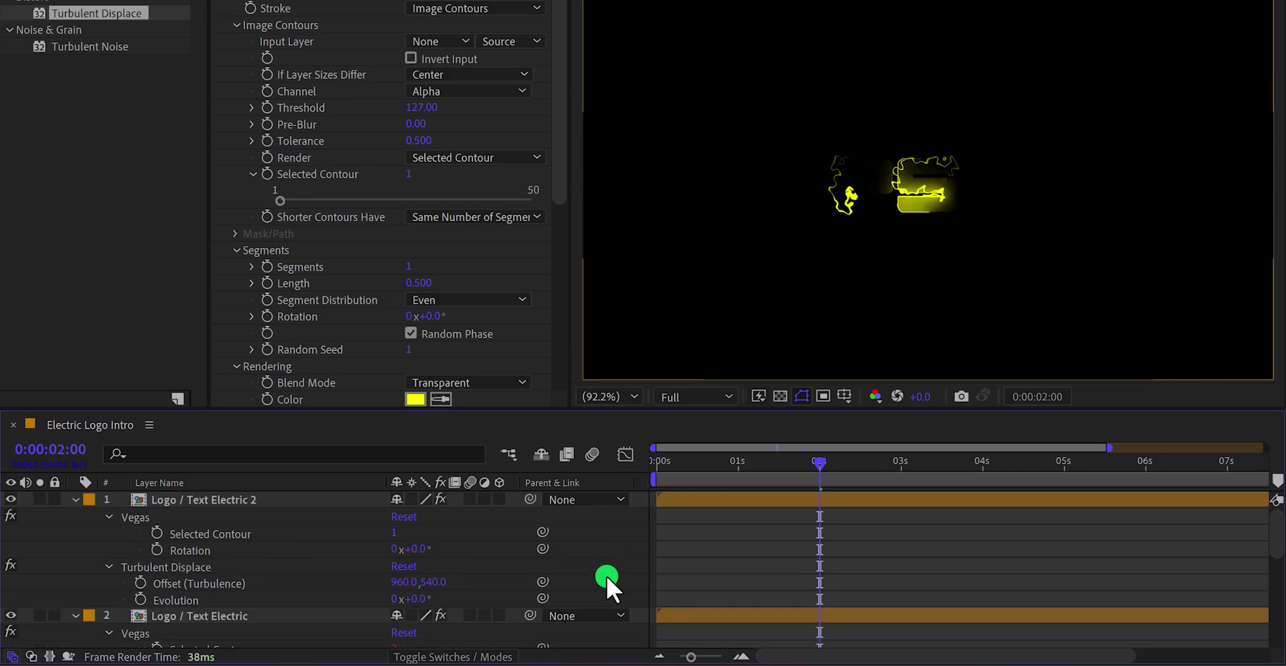
- Solo the duplicate, remove Turbulent Displace, and set Width 1, Hardness 0, Mid-point Position 0.999
left_click(40, 499)
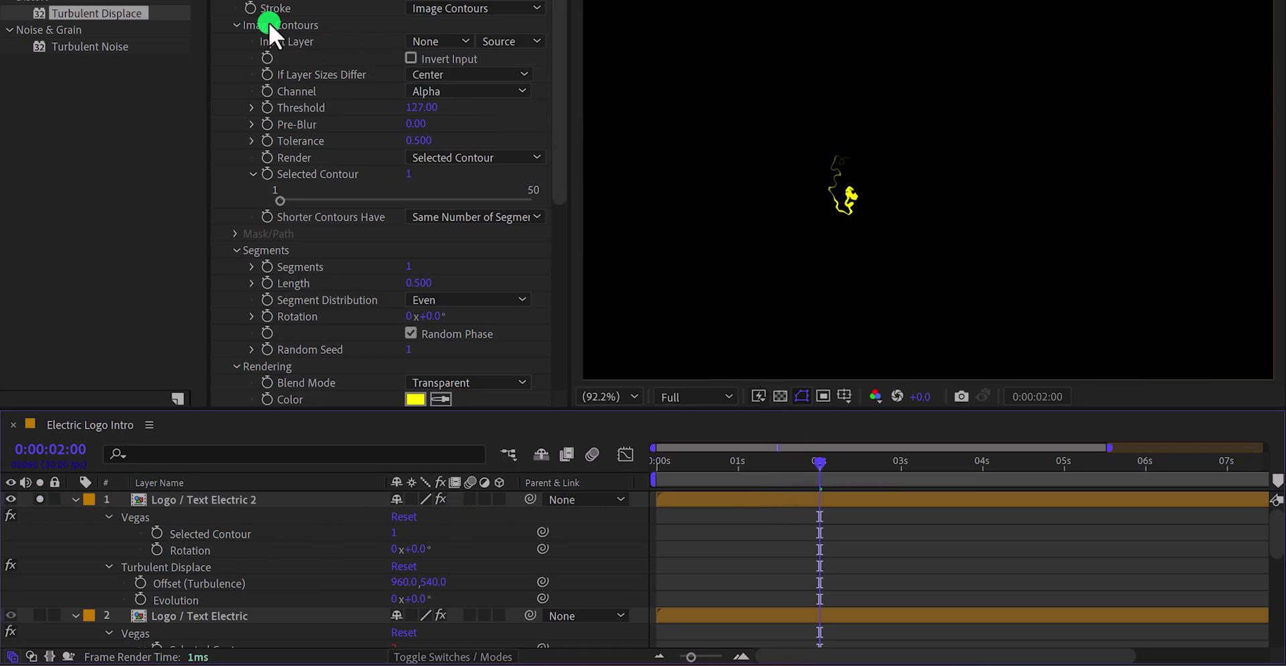
scroll(241, 92, "down", 5)
scroll(266, 142, "down", 4)
left_click(307, 208)
key("Delete")
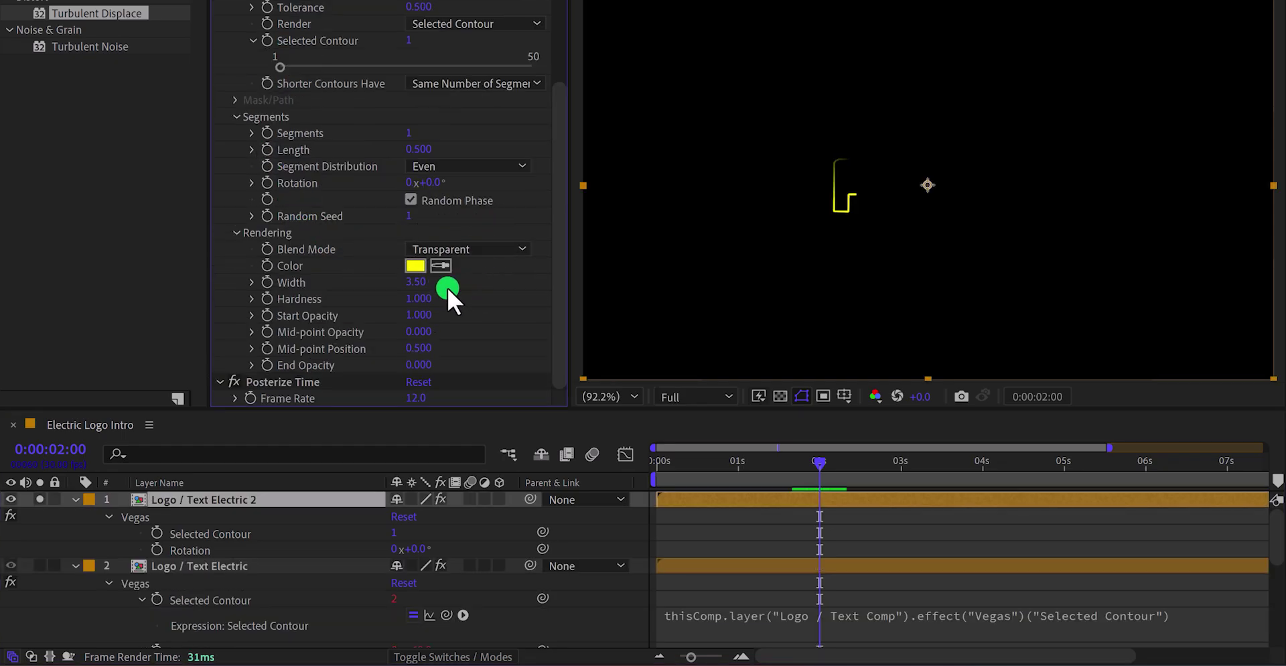
left_click(416, 282)
type("1")
key("Tab")
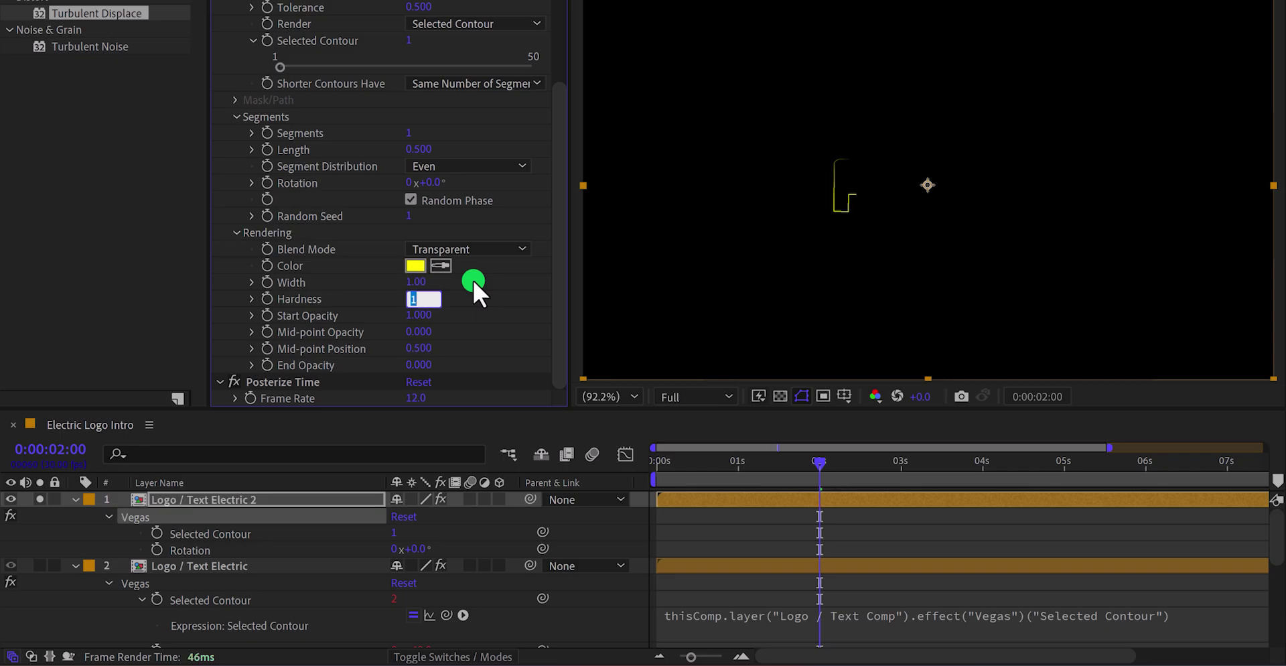
type("0")
key("Tab")
key("Tab")
key("Tab")
type("1")
key("Return")
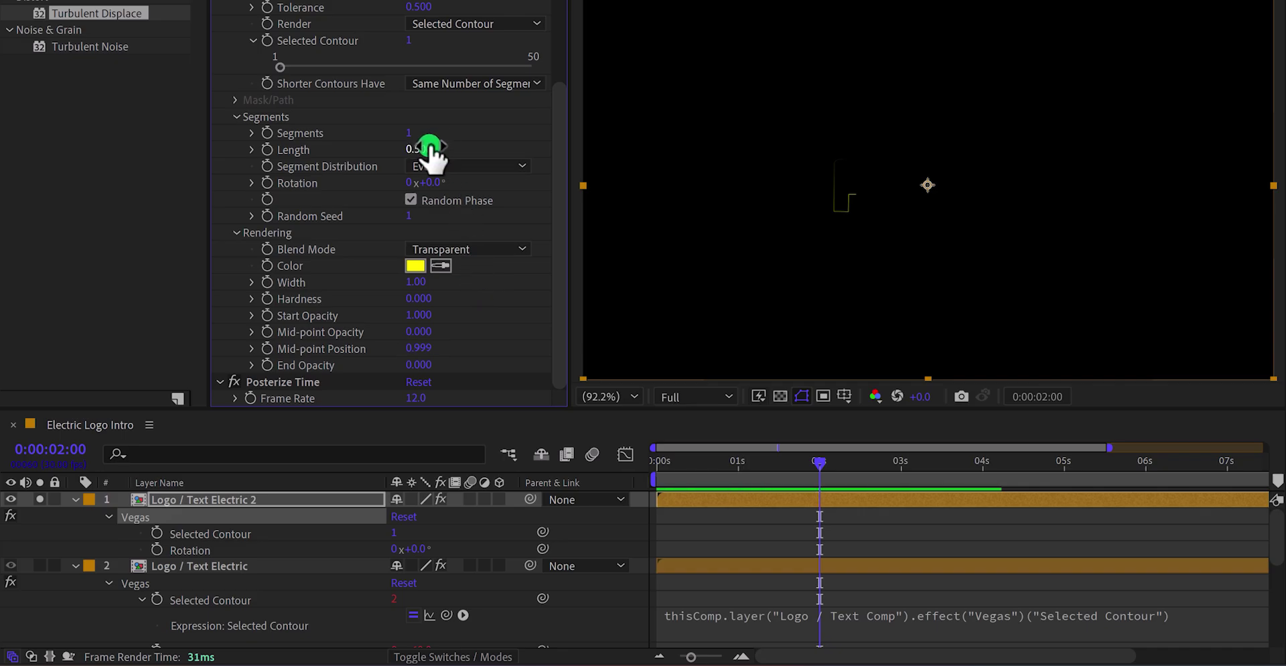
- Keyframe Length 0→1 and Rotation 0→360 from 2:00 to 2:14, and turn off Random Phase
left_click(422, 149)
type("0.0")
key("Return")
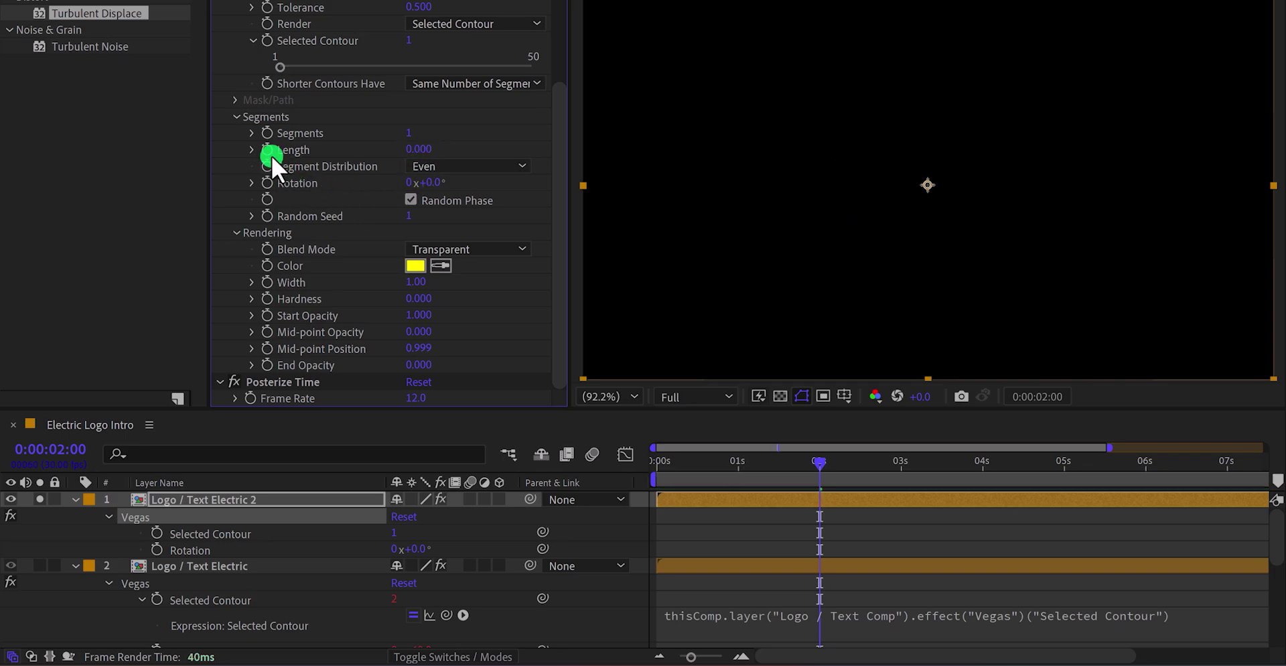
left_click(266, 183)
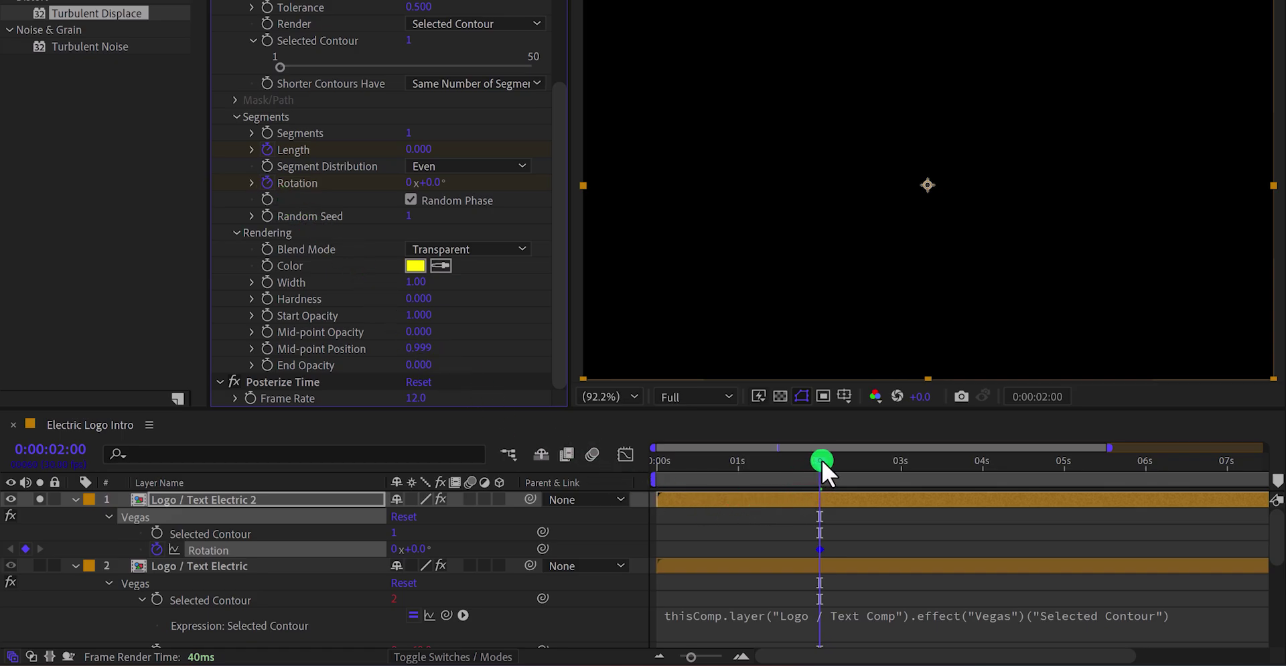
left_click_drag(824, 460, 858, 470)
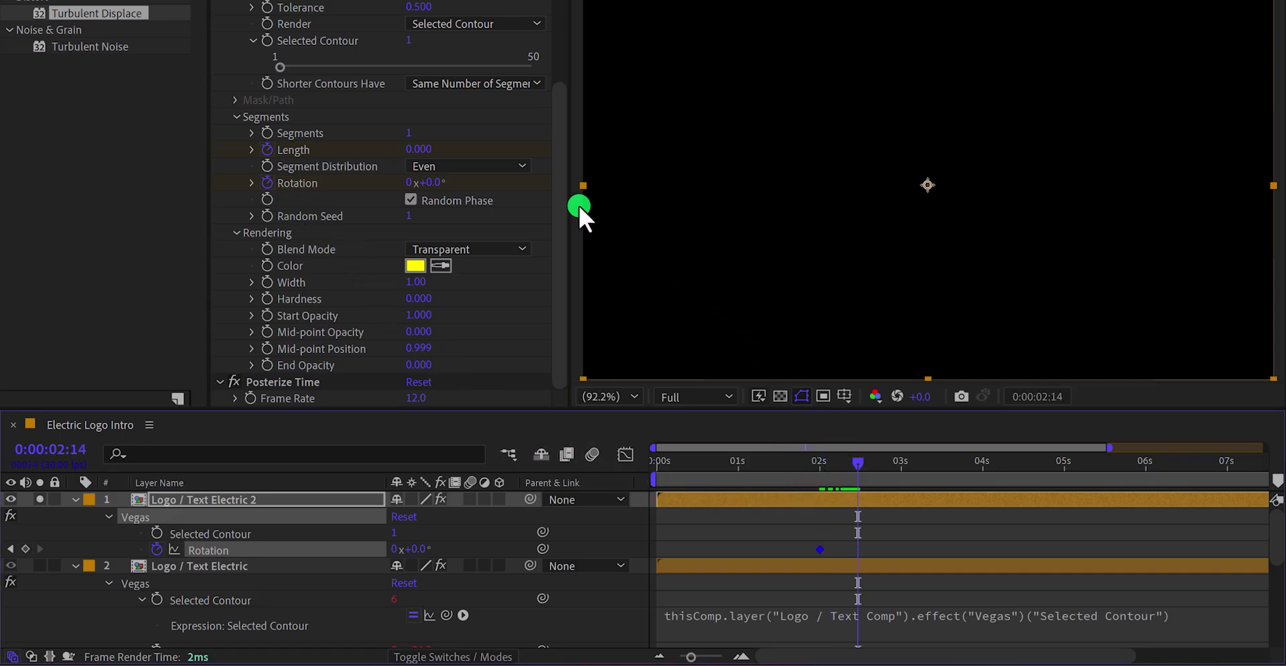
left_click_drag(410, 153, 502, 151)
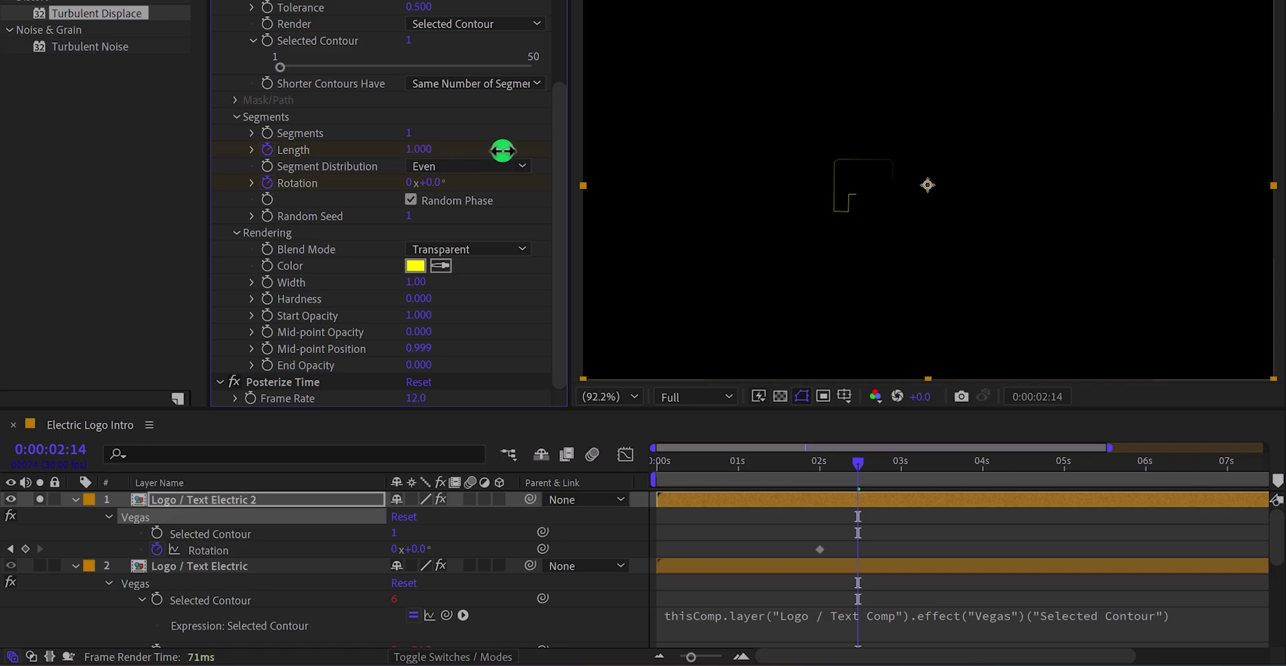
left_click(436, 183)
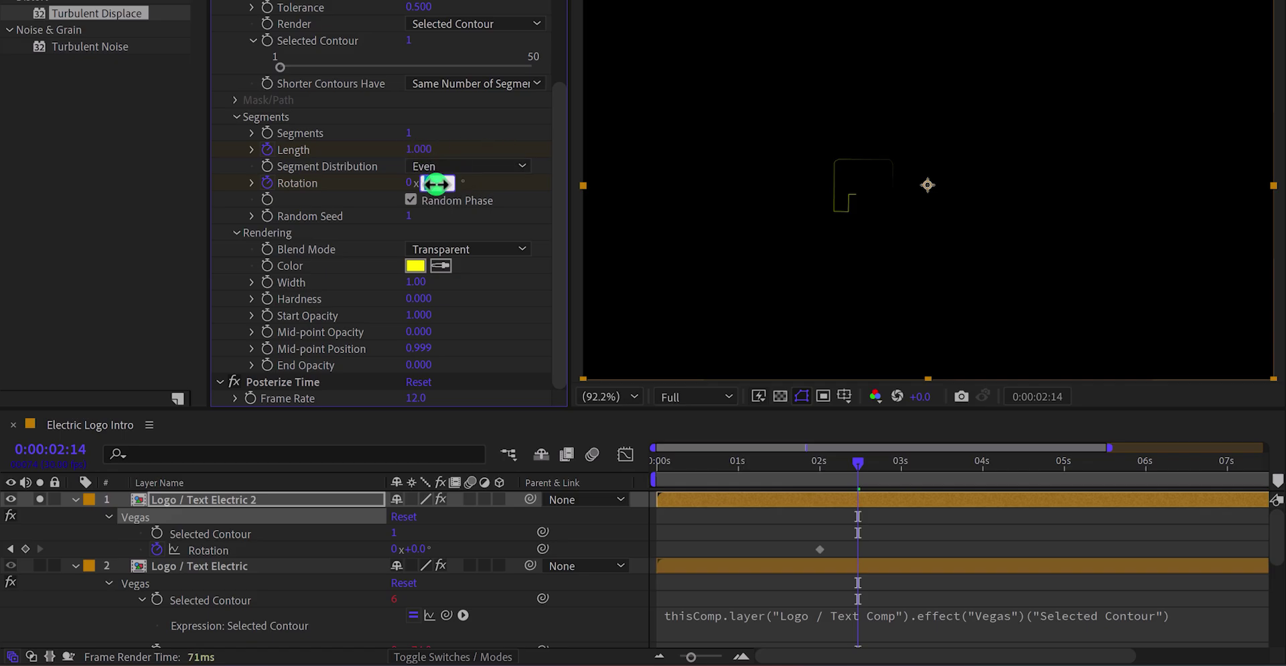
type("360")
key("Return")
left_click(416, 201)
- Render all contours, preview the trace, and ease both Rotation keyframes with F9
scroll(359, 155, "up", 3)
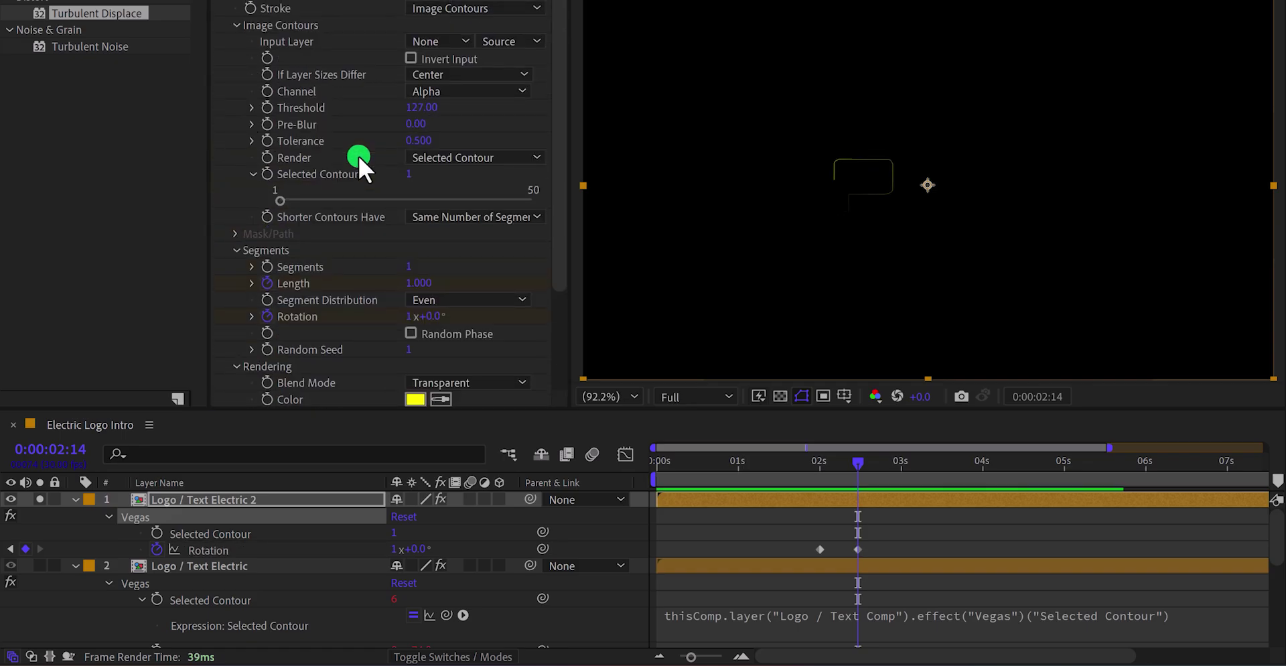
left_click(468, 161)
left_click(469, 175)
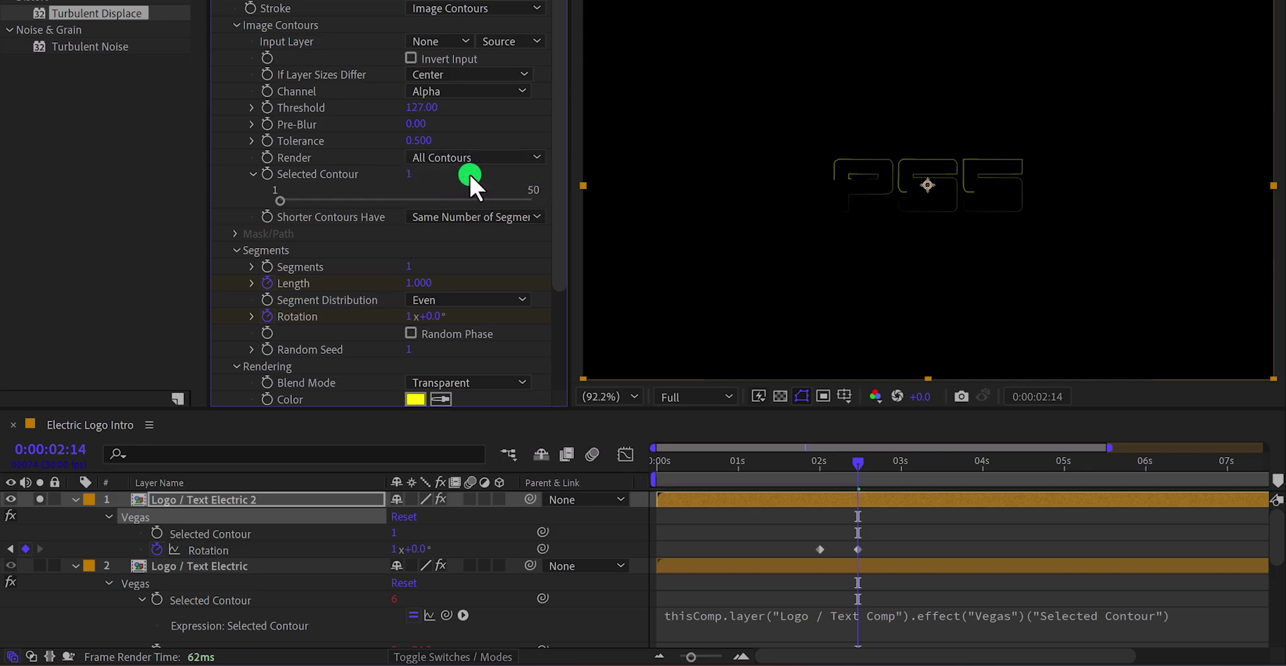
left_click(362, 163)
key("space")
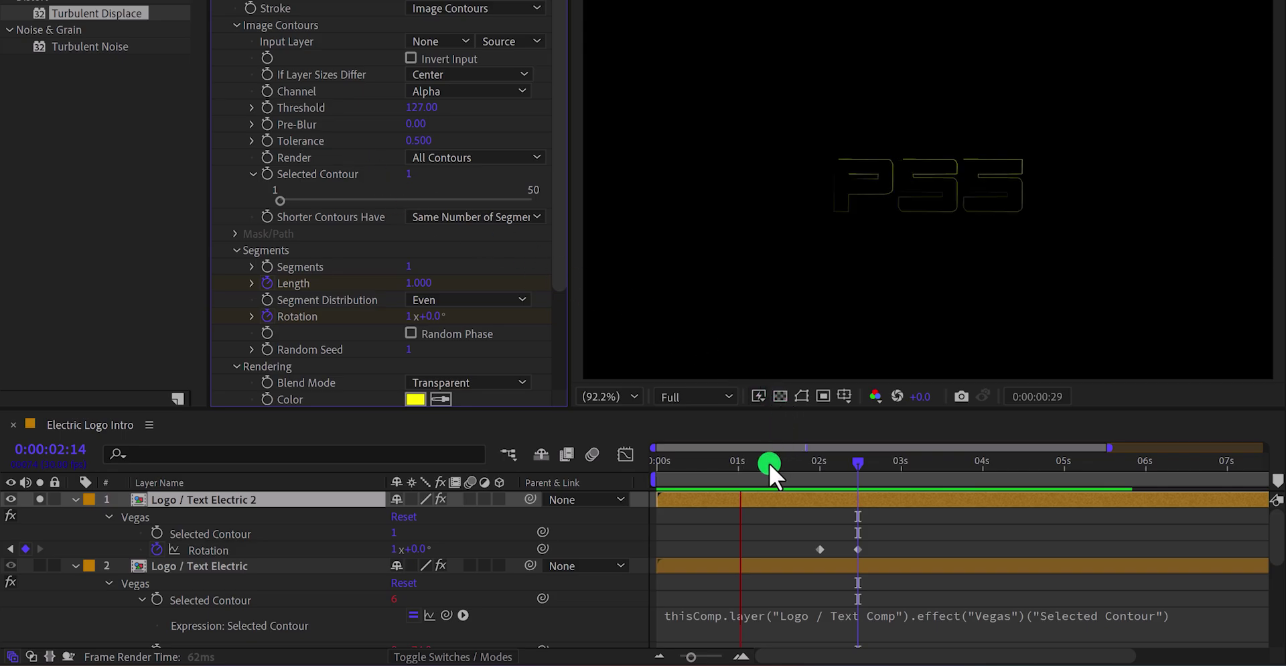
left_click_drag(769, 463, 875, 483)
left_click_drag(869, 540, 811, 556)
key("F9")
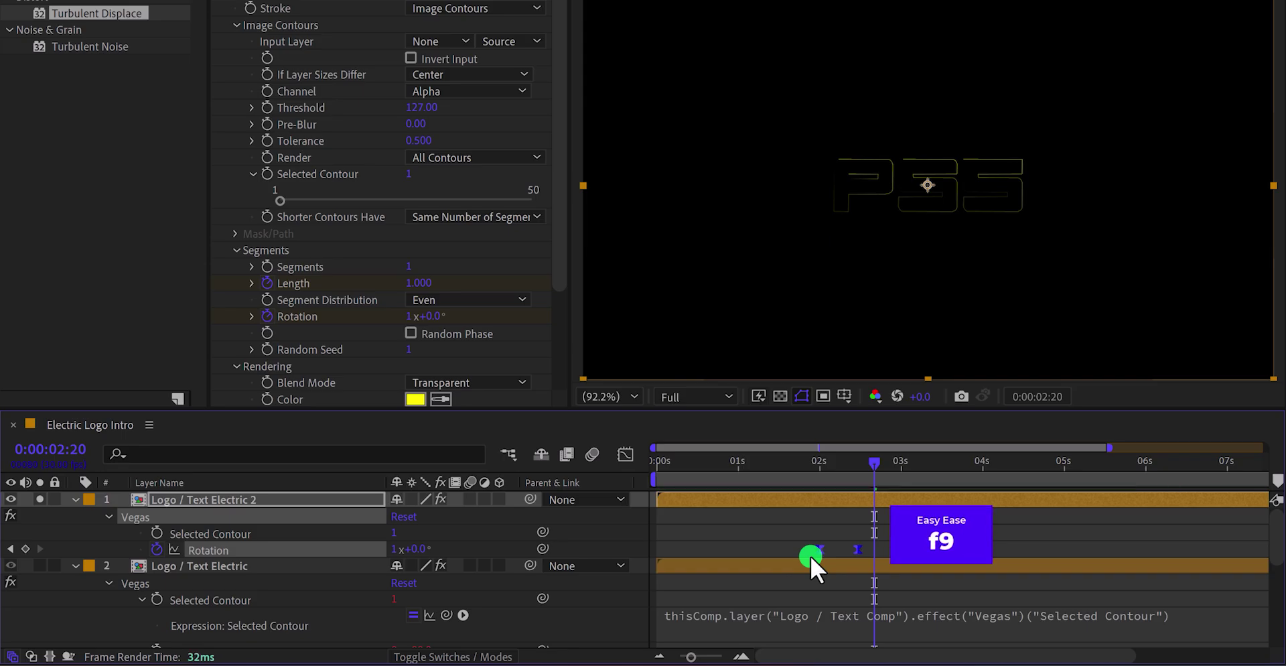
left_click_drag(879, 462, 845, 475)
- Duplicate into Logo / Text Electric 3, trim it to start at 2:10, and give Opacity random(100)
left_click(842, 497)
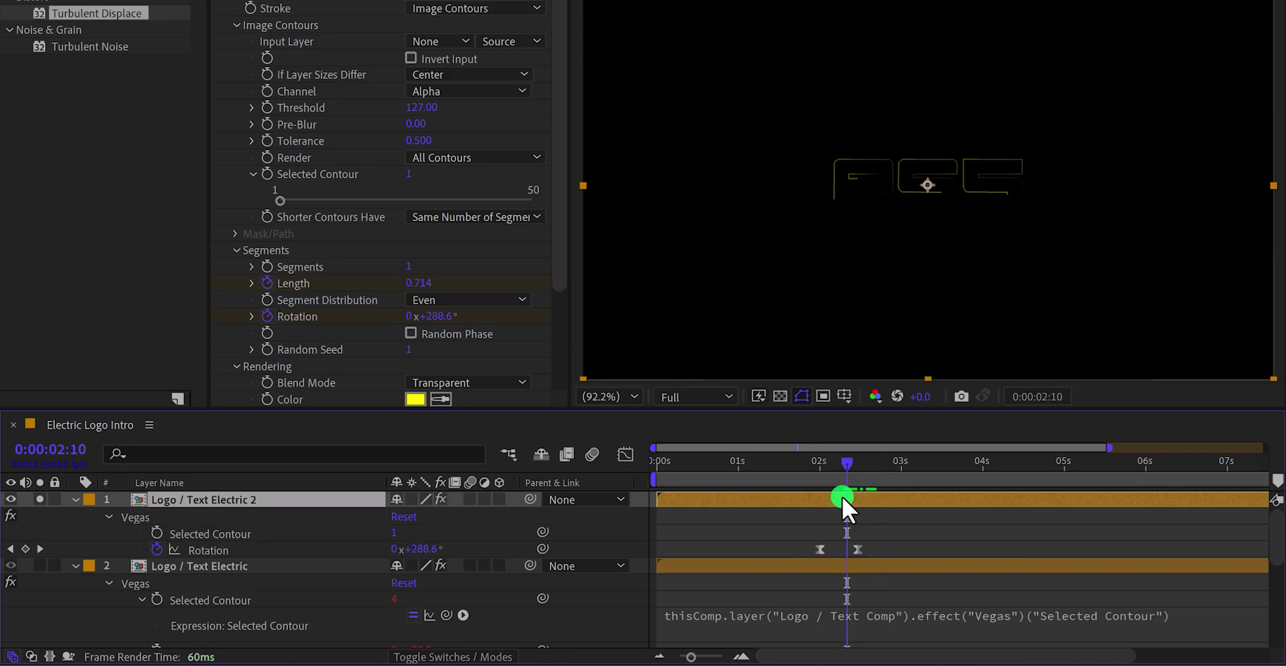
key("ctrl+d")
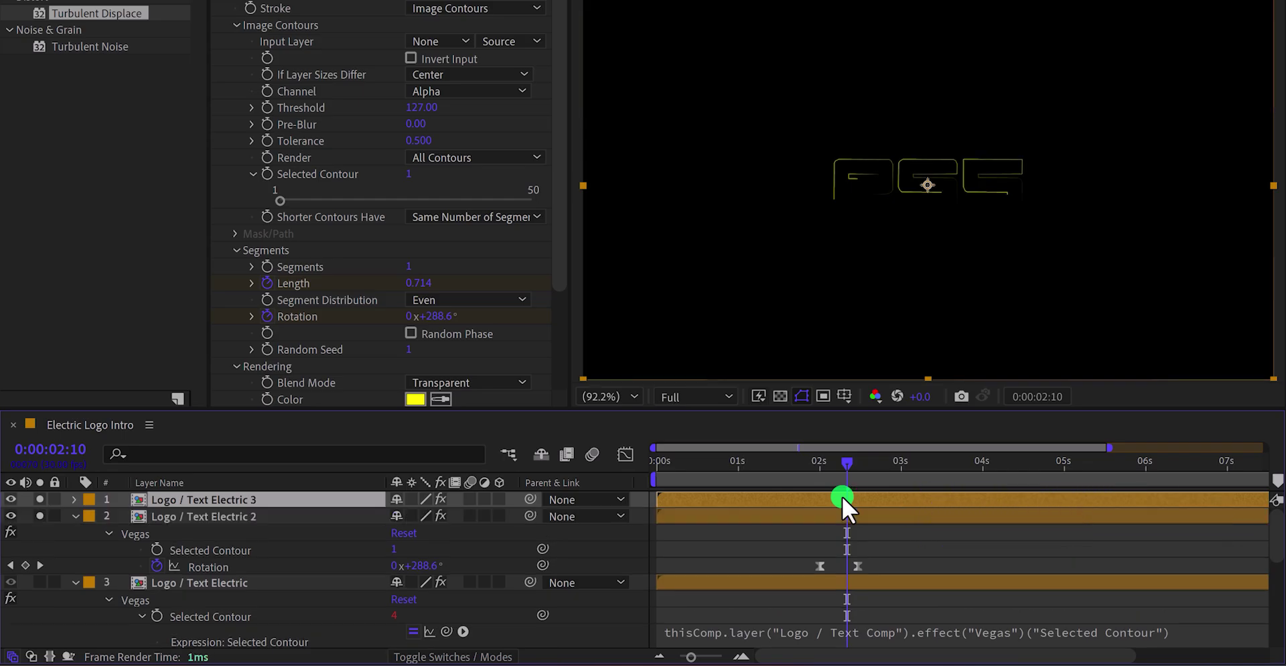
key("alt+bracketleft")
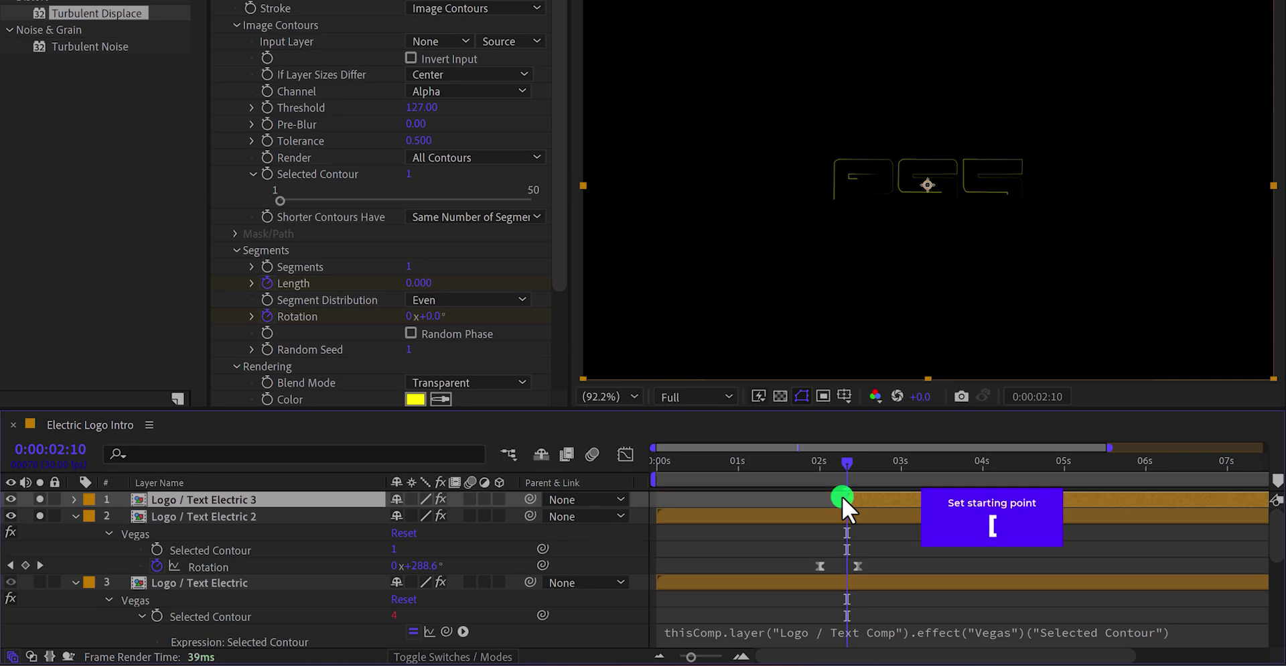
key("t")
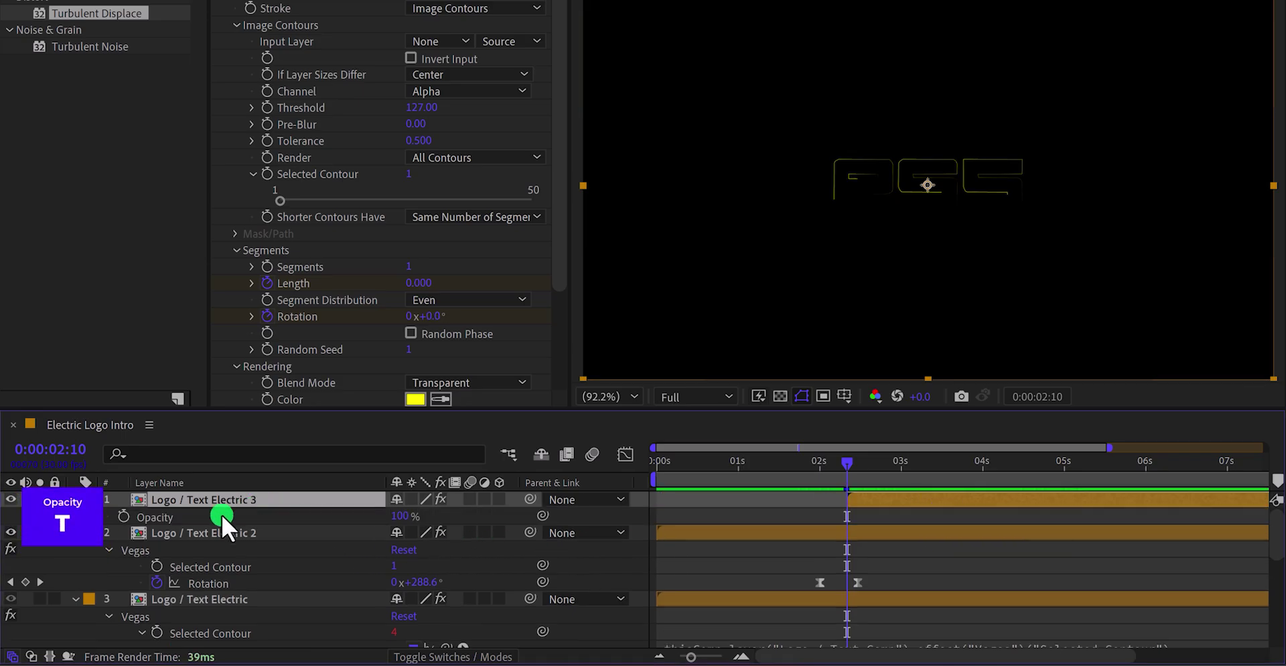
left_click(119, 517, "alt")
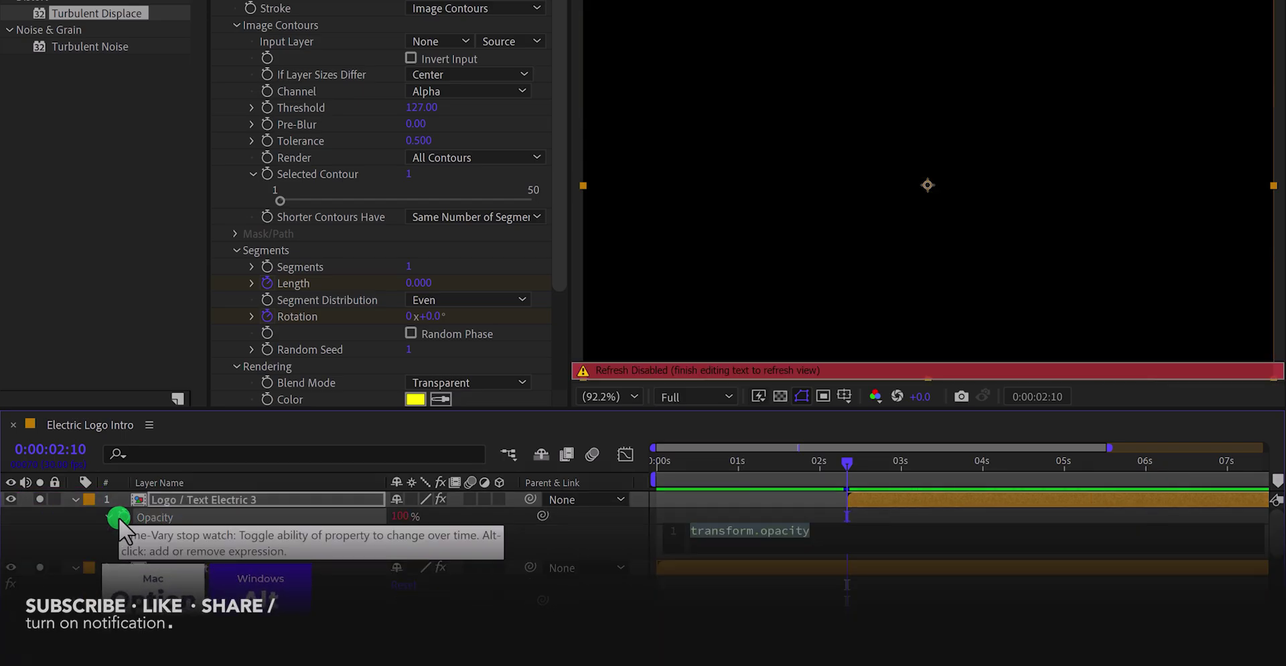
type("ran")
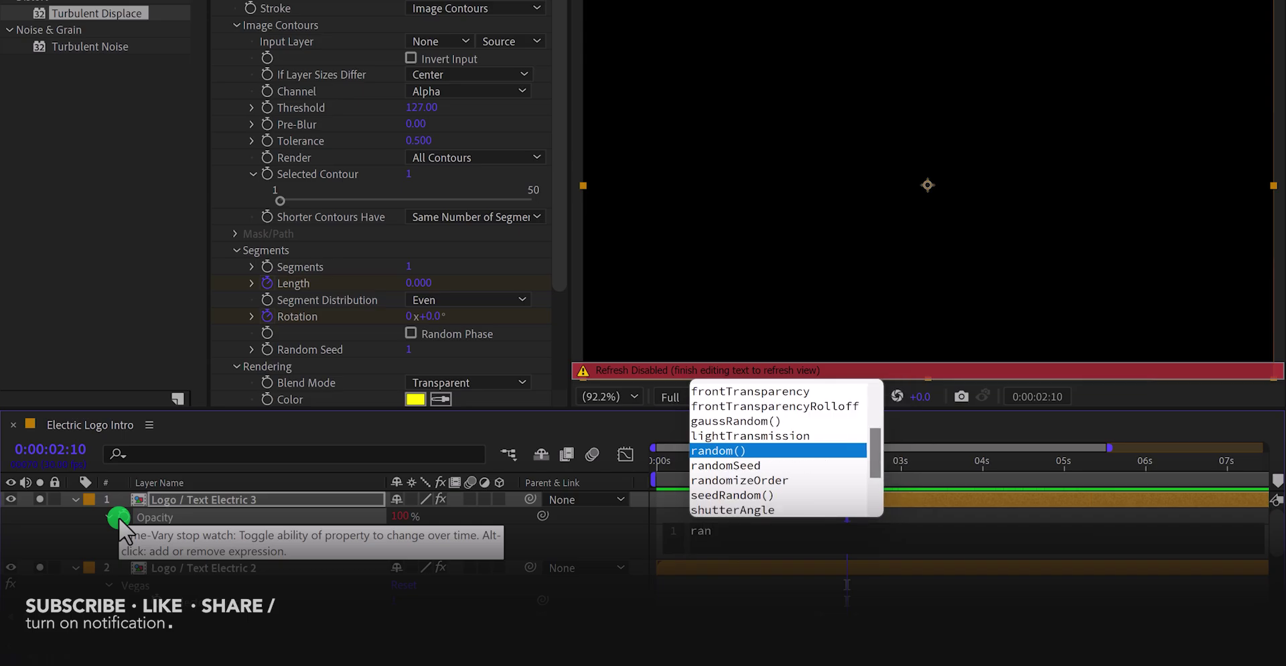
key("Return")
type("20")
key("KP_Enter")
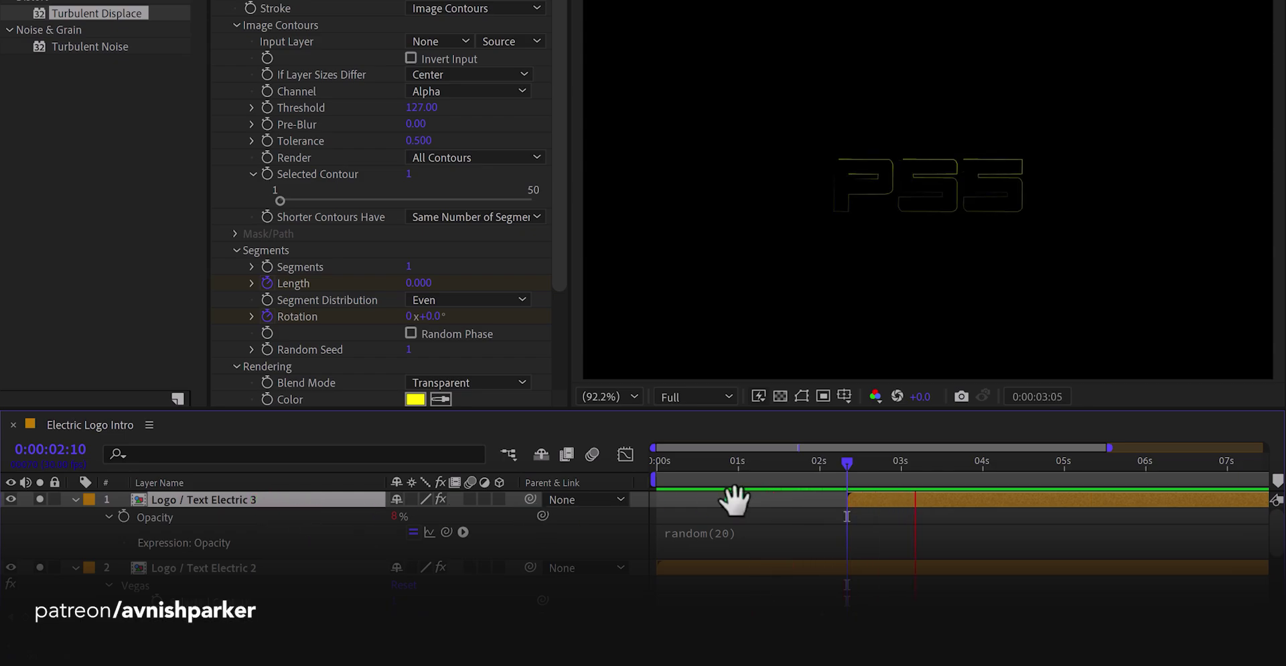
left_click(891, 474)
left_click(745, 528)
left_click(743, 529)
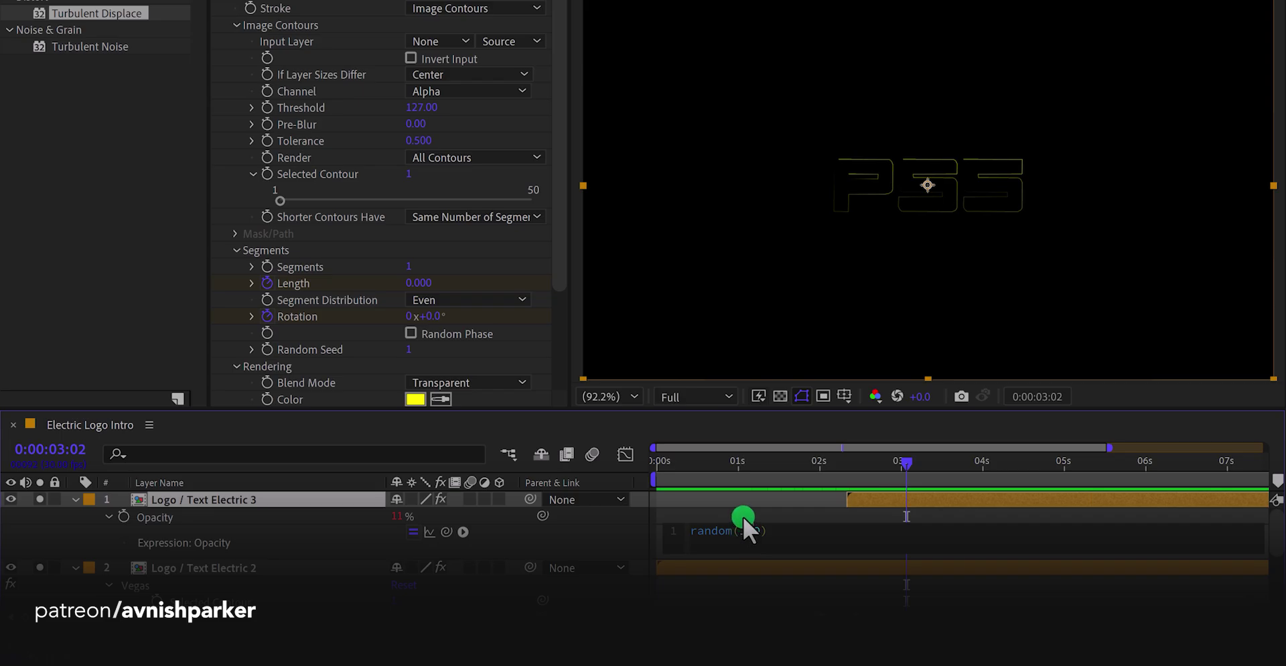
key("KP_Enter")
left_click_drag(917, 464, 958, 497)
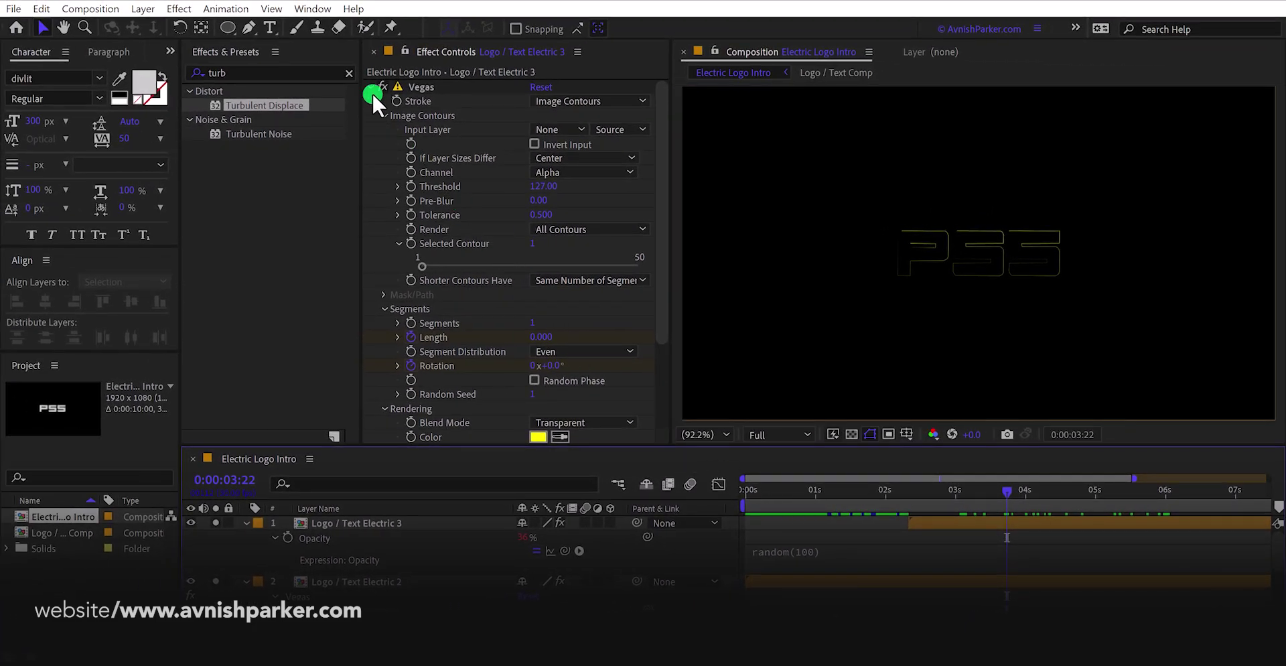
- Delete the Vegas and Posterize Time effects from Logo / Text Electric 3 and preview
left_click(372, 88)
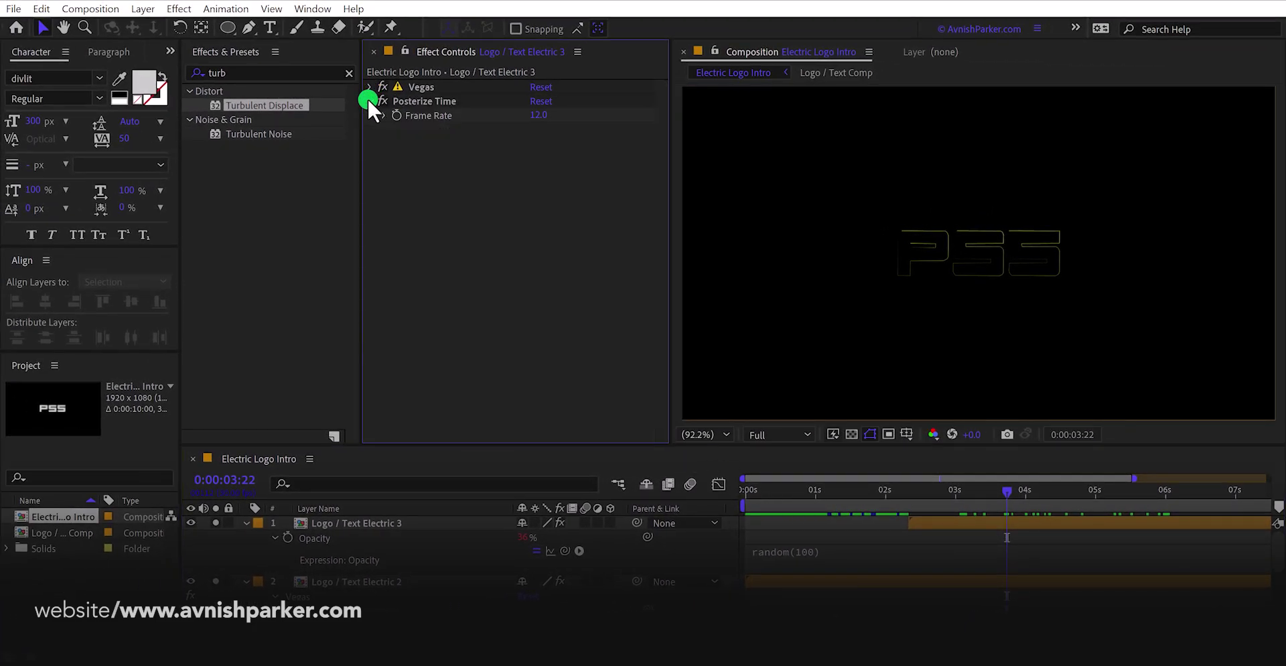
left_click(416, 85)
left_click(420, 98, "shift")
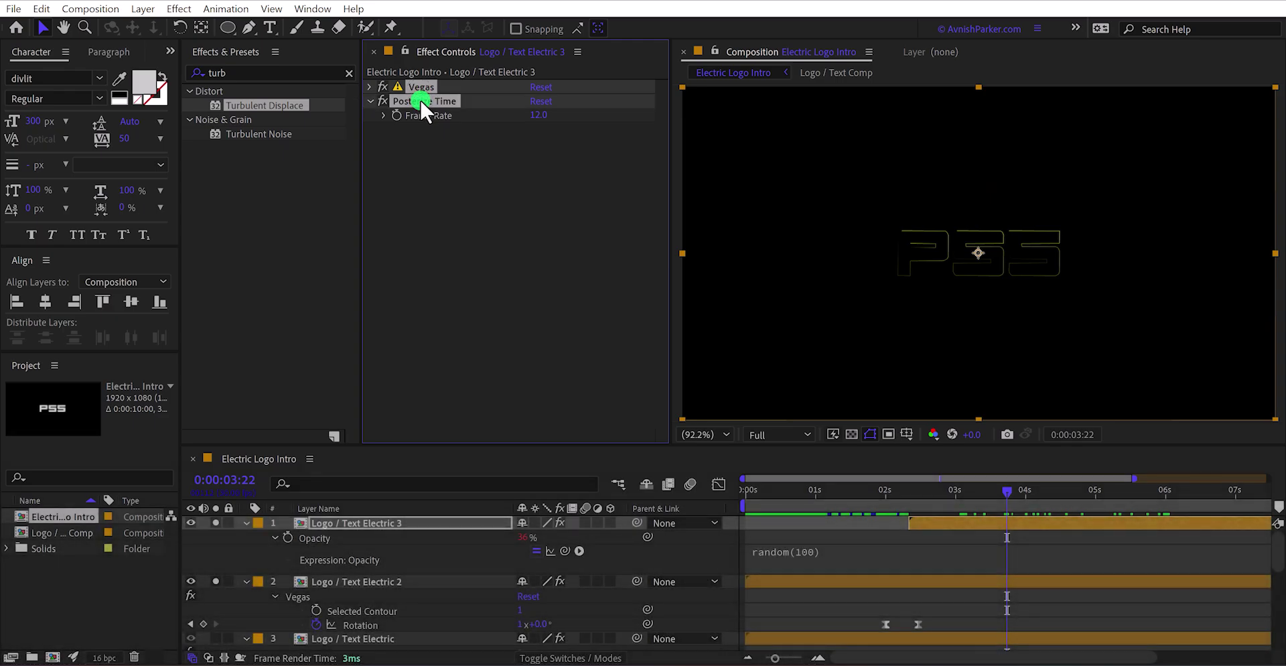
key("Delete")
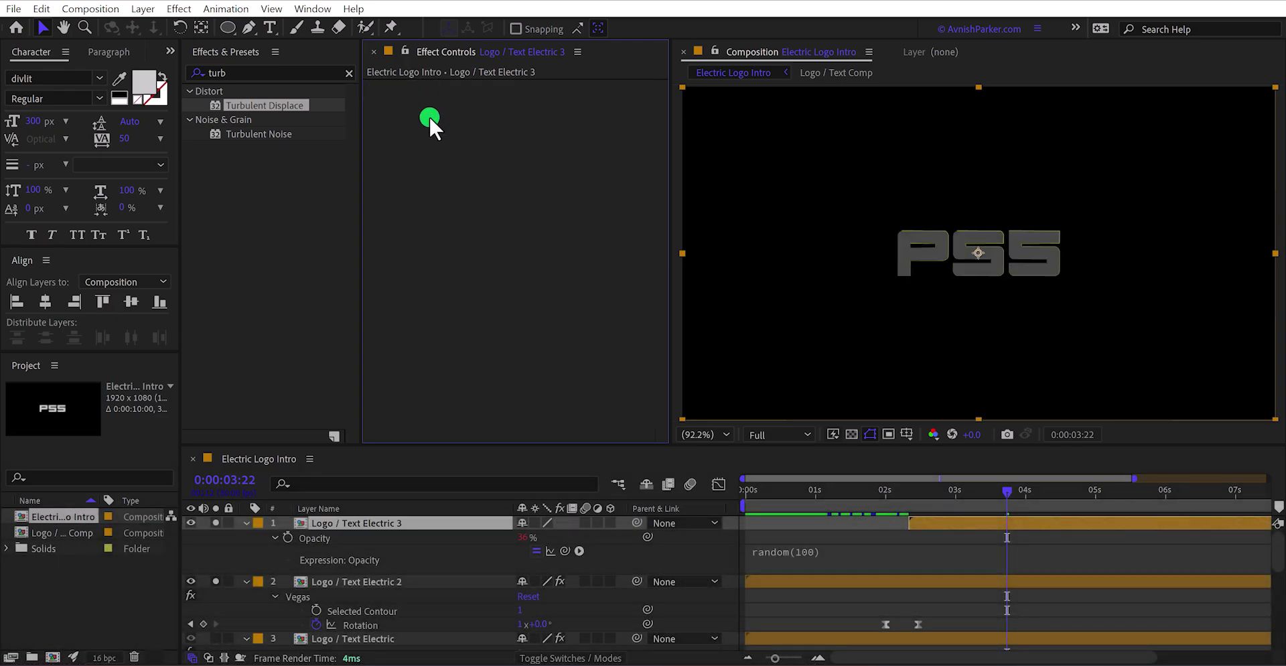
key("space")
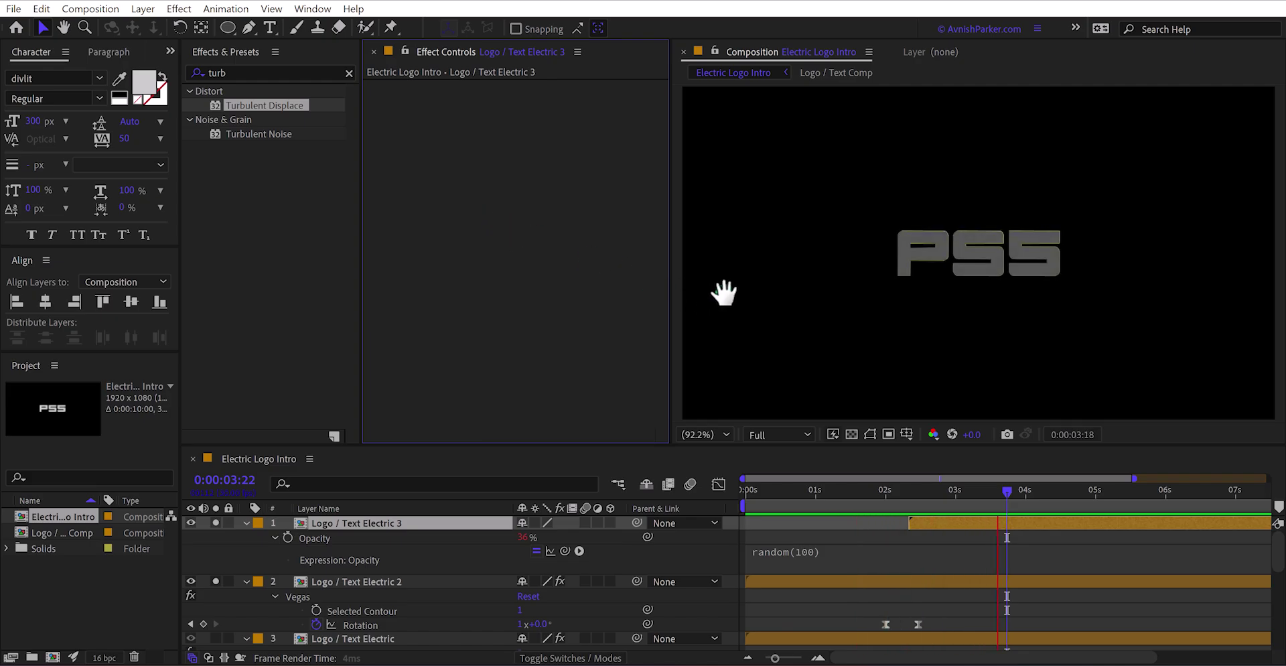
- Duplicate Electric 3 into Logo / Text Electric 4 spanning 3:00–3:18 with its opacity expression disabled
mouse_move(913, 490)
left_mouse_down()
mouse_move(892, 499)
mouse_move(917, 503)
left_mouse_up()
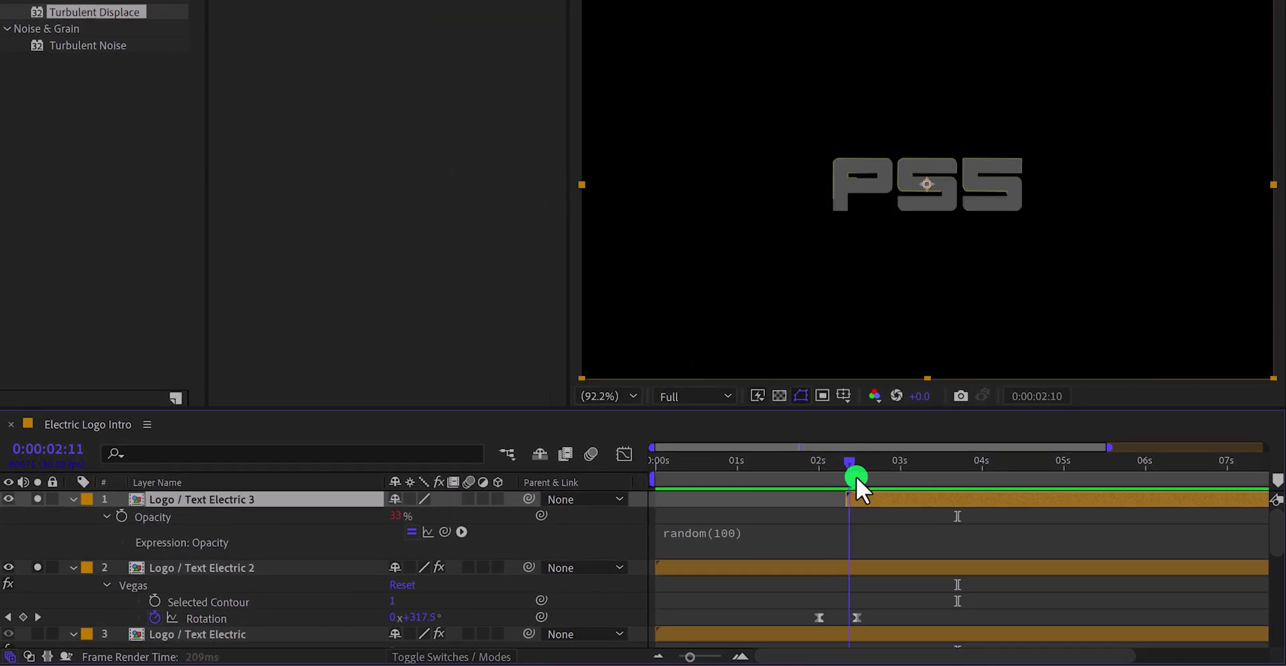
left_click_drag(856, 477, 901, 484)
left_click(893, 500)
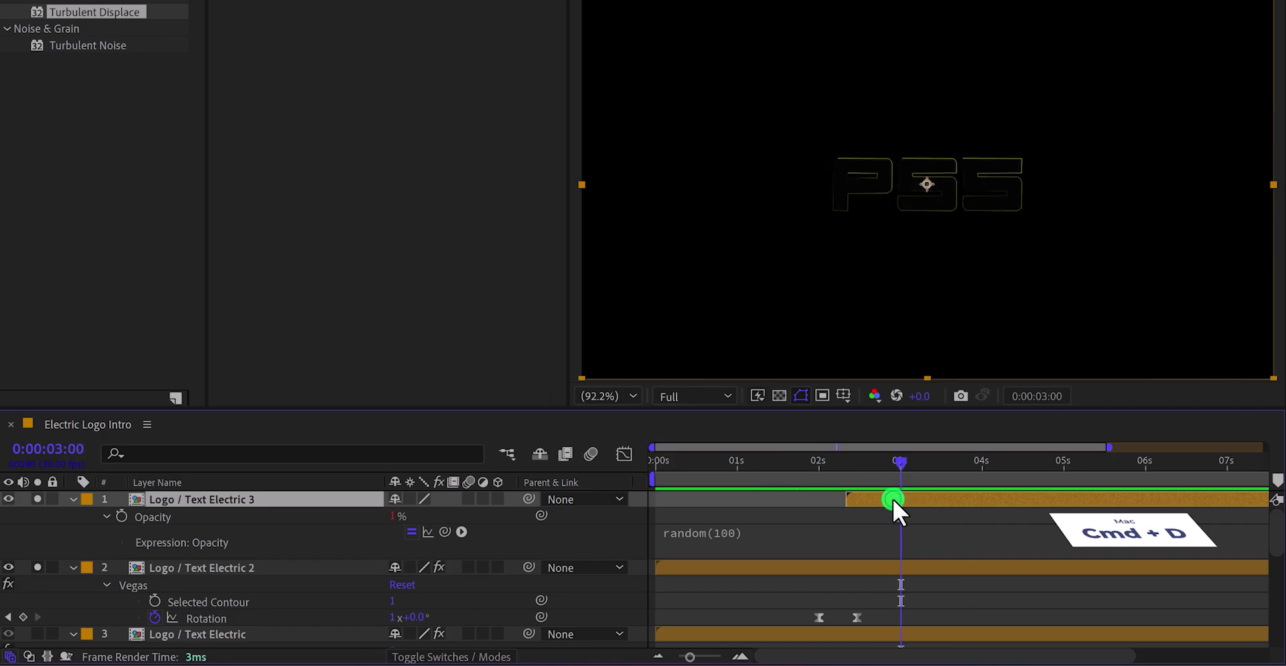
key("ctrl+d")
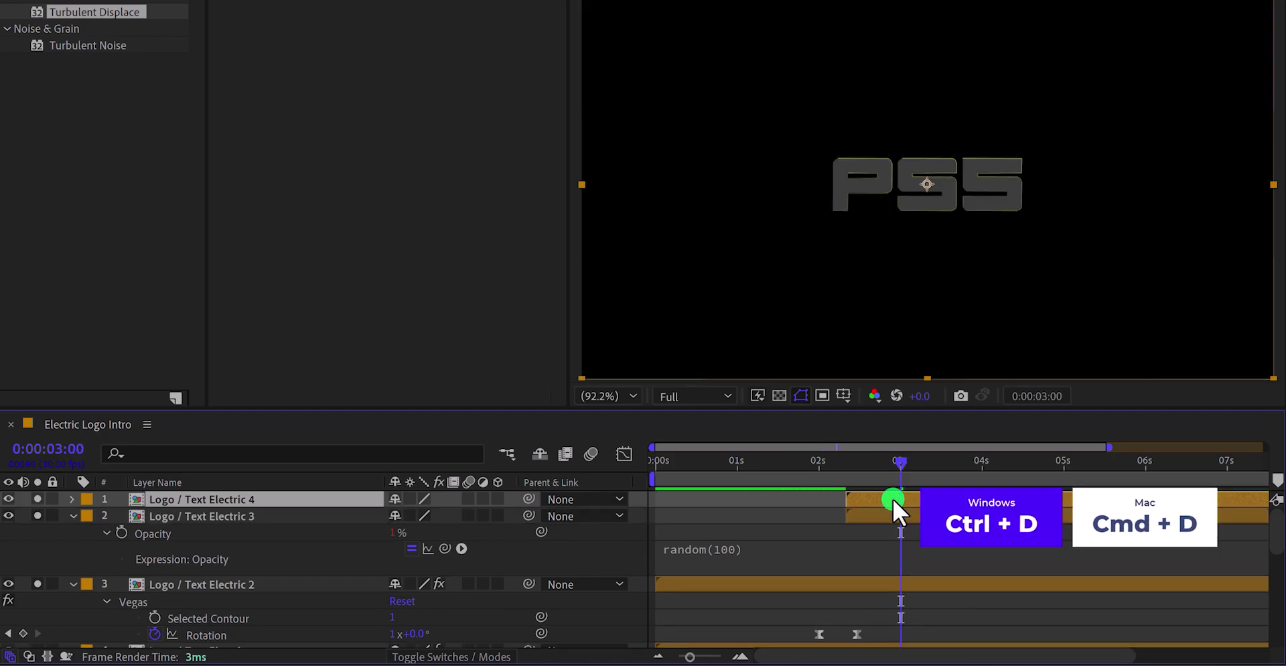
key("bracketleft")
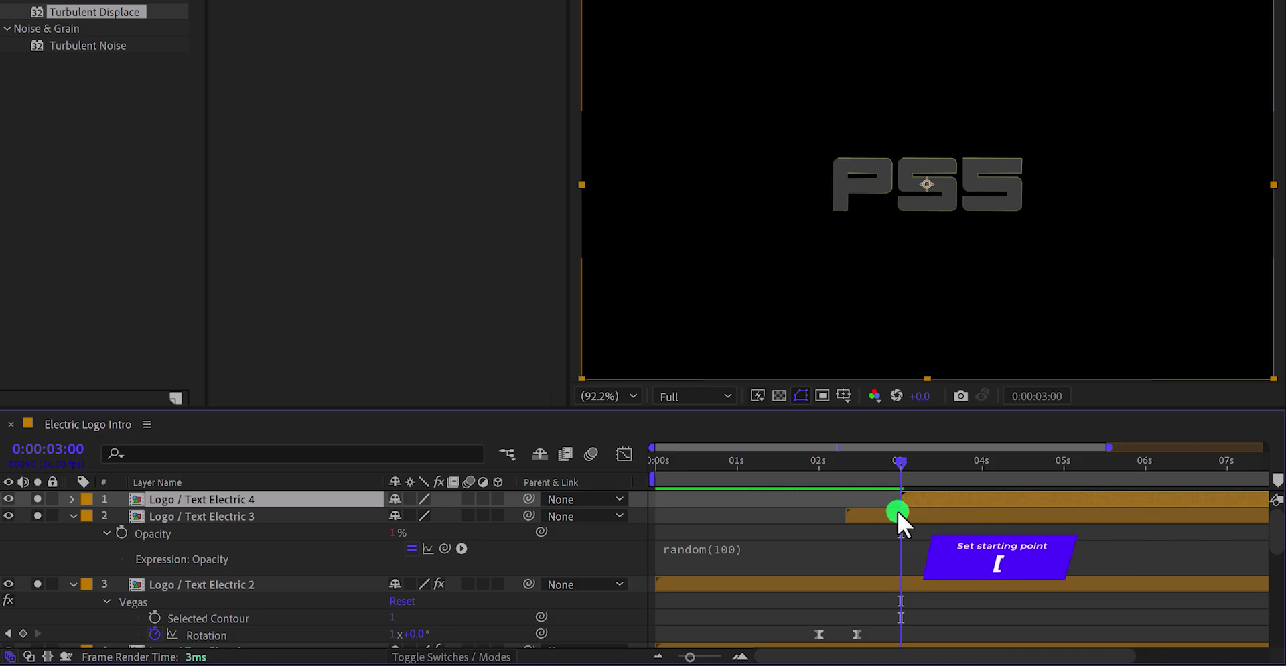
key("t")
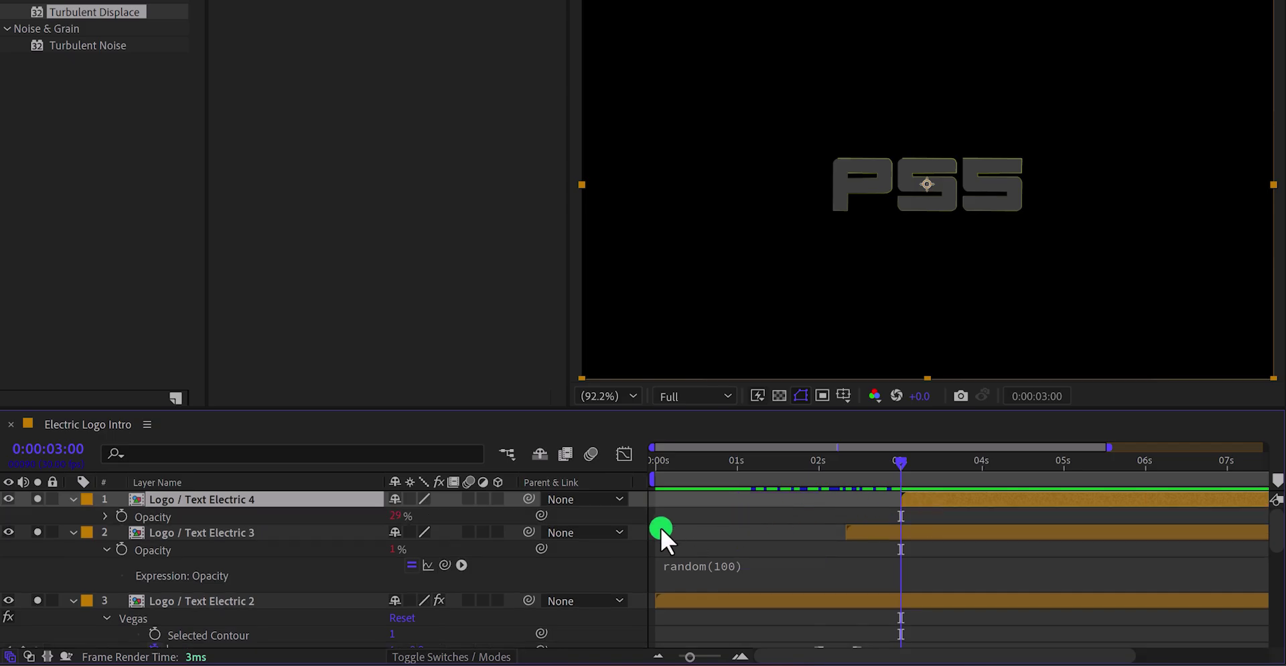
left_click(102, 516)
type("random(100)")
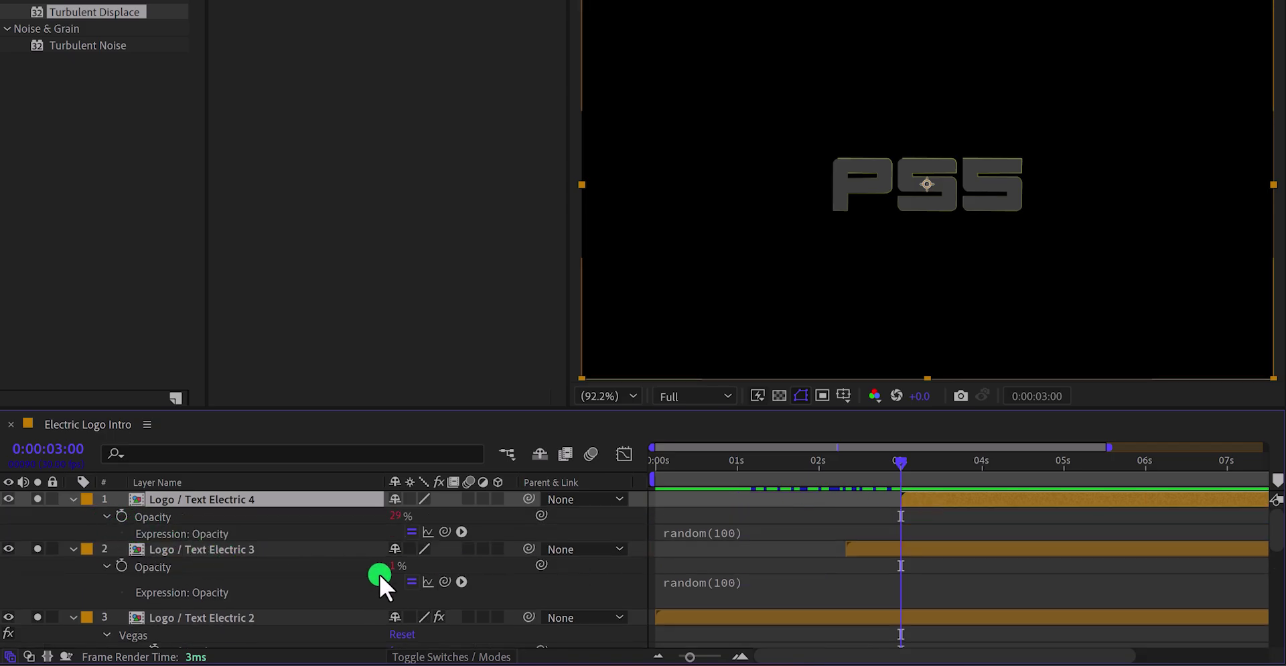
left_click(413, 532)
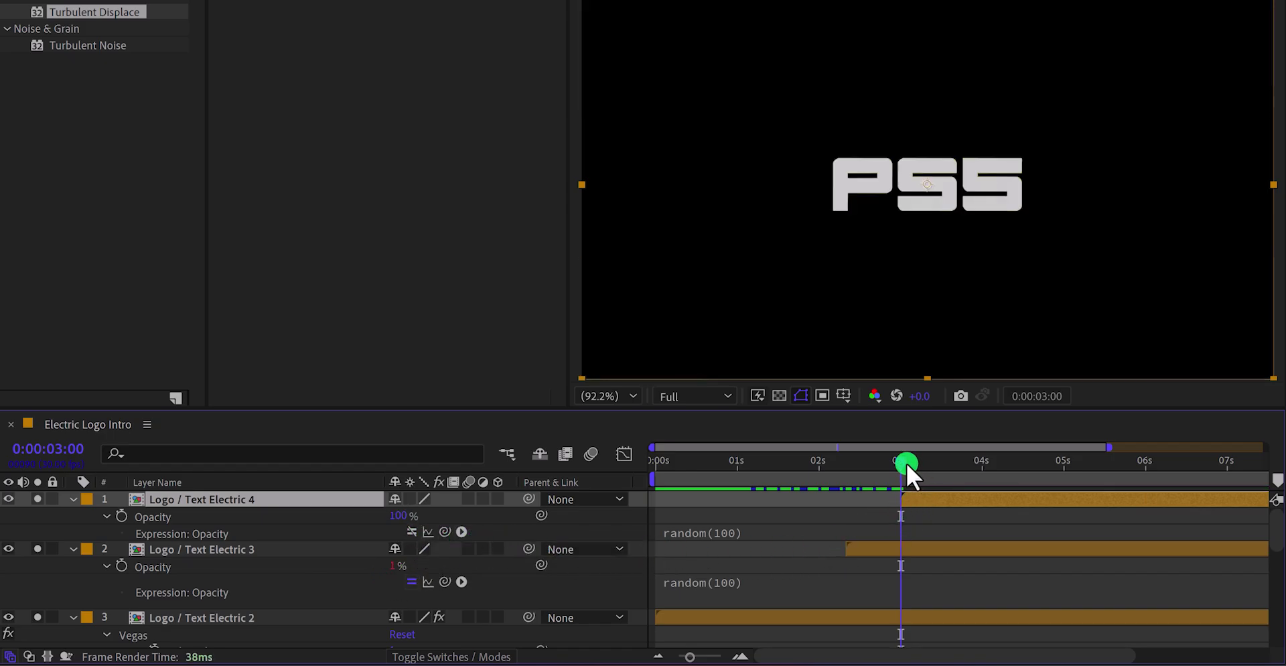
left_click_drag(908, 467, 954, 501)
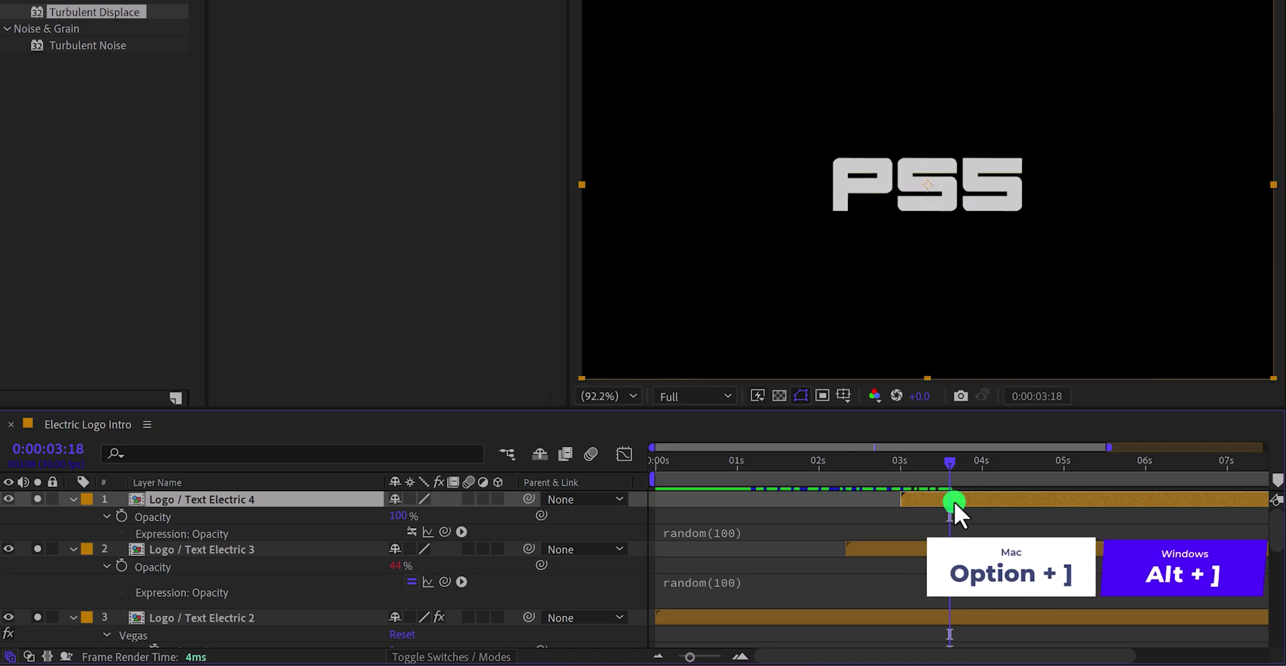
key("alt+bracketright")
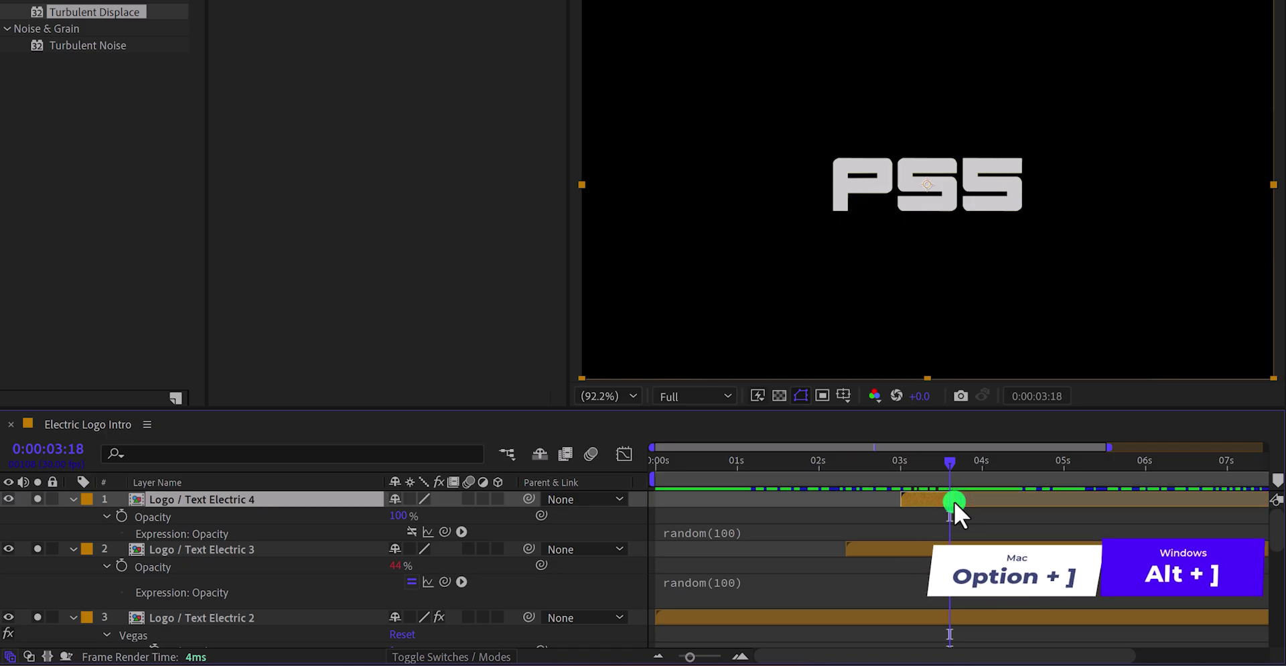
- Trim Logo / Text Electric 3 to end at 4:01
left_click_drag(954, 460, 984, 481)
left_click(982, 553)
key("alt+bracketright")
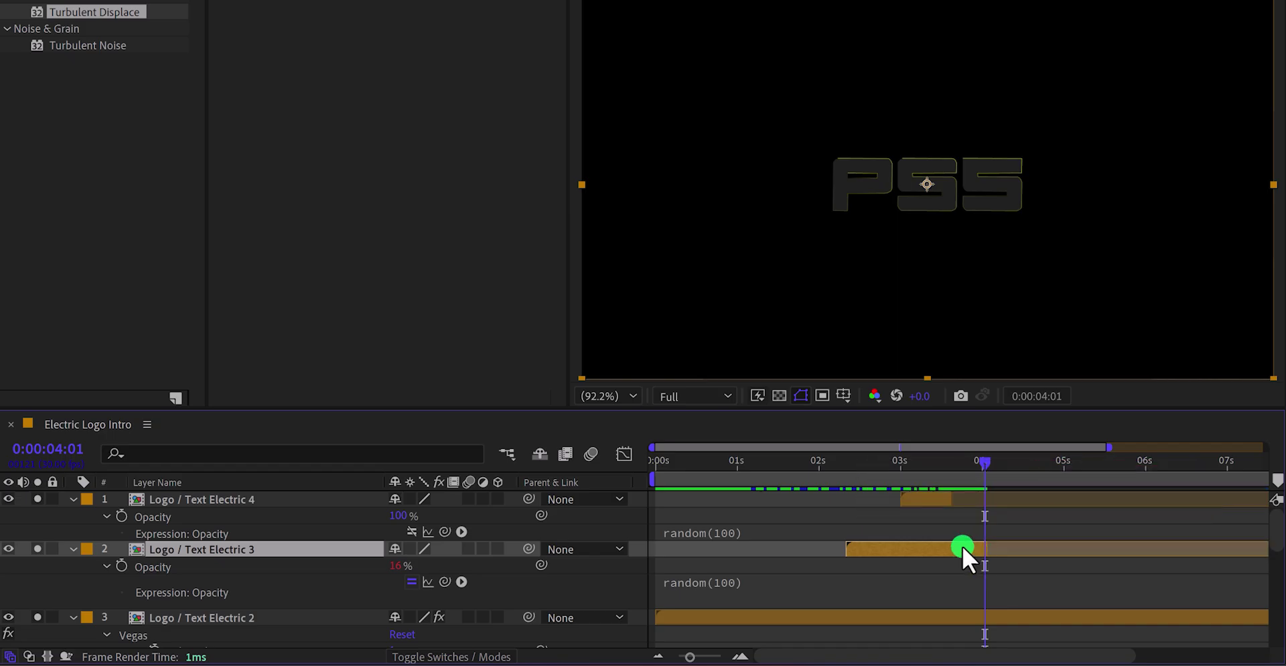
- Trim Logo / Text Electric 2, Logo / Text Electric and Logo / Text Comp to end at 0:00:03:03, then preview
left_click(875, 513)
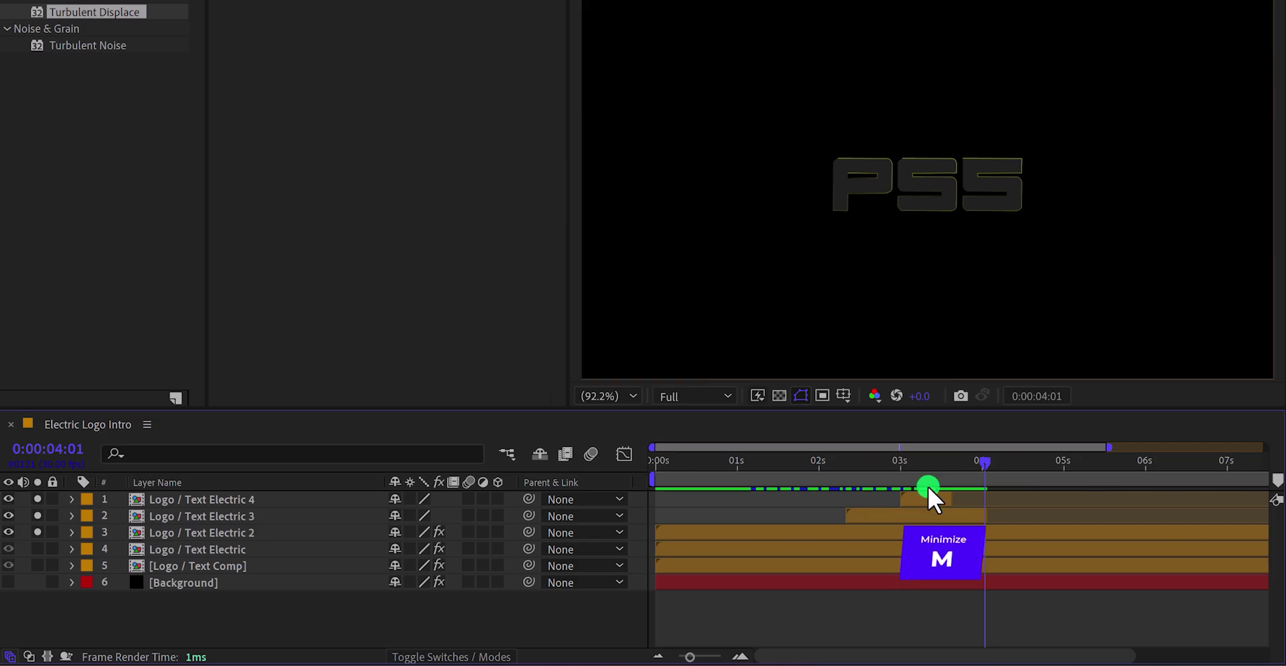
left_click_drag(922, 463, 913, 497)
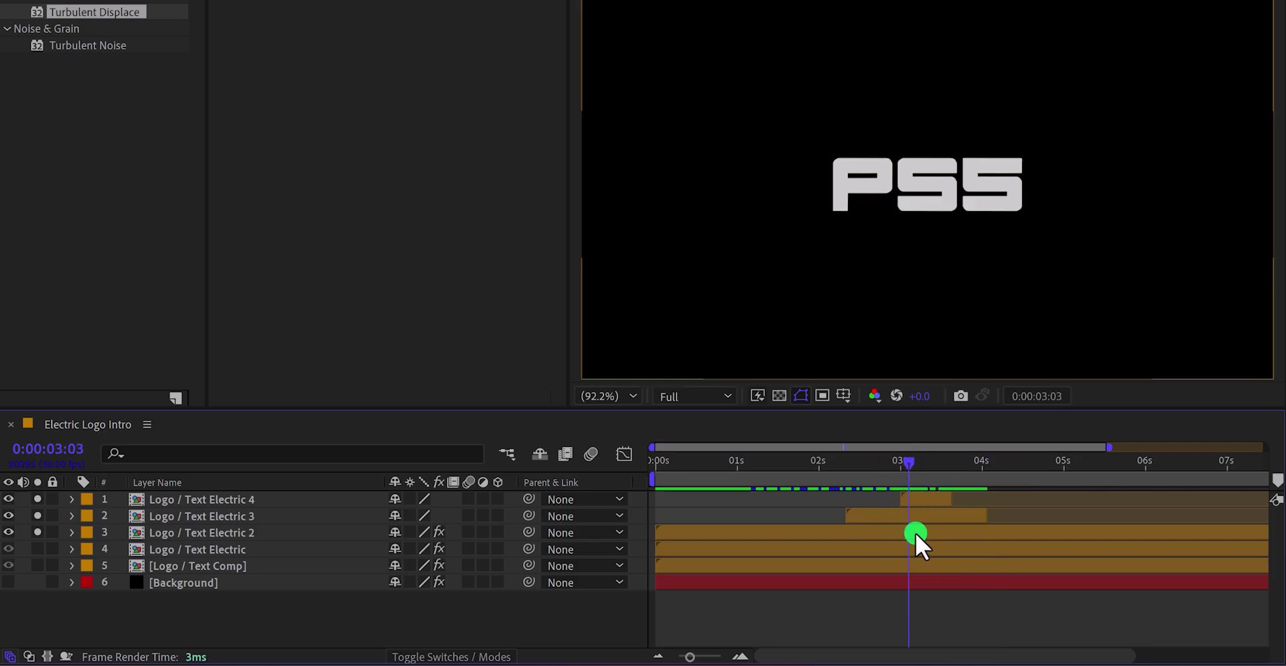
left_click(915, 532)
left_click(911, 565, "shift")
key("alt+bracketright")
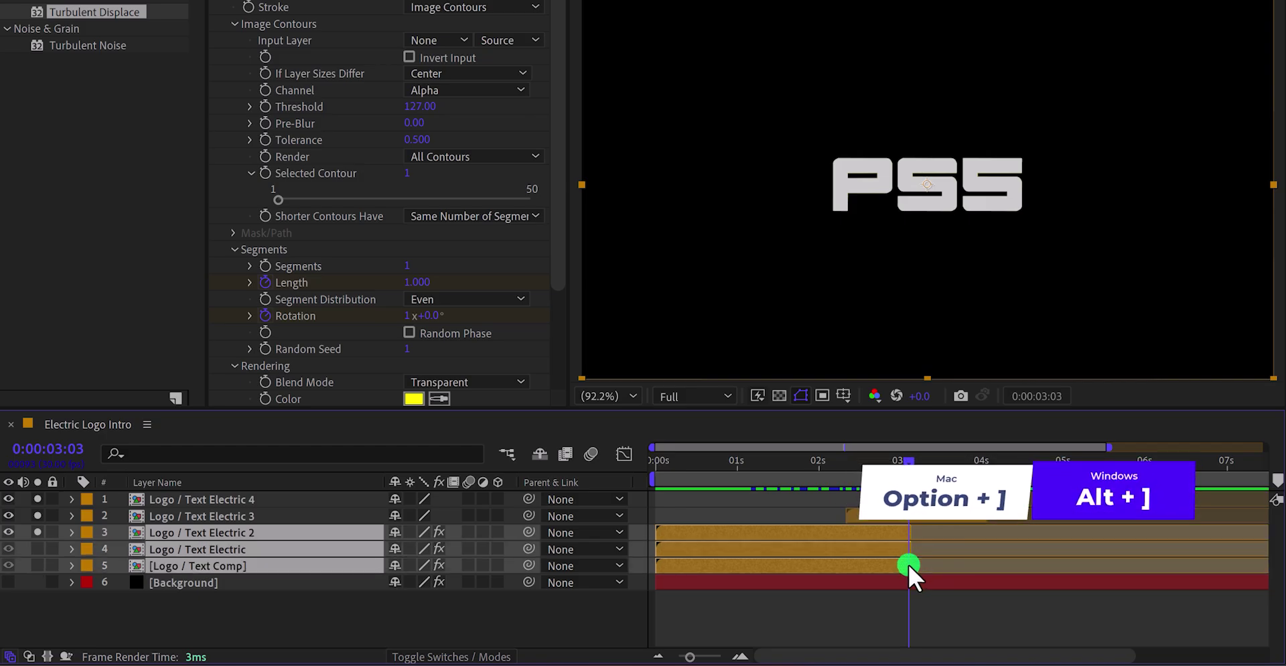
key("space")
key("space")
- Unsolo Logo / Text Electric 2 and set the work area end to 4:01
left_click(600, 614)
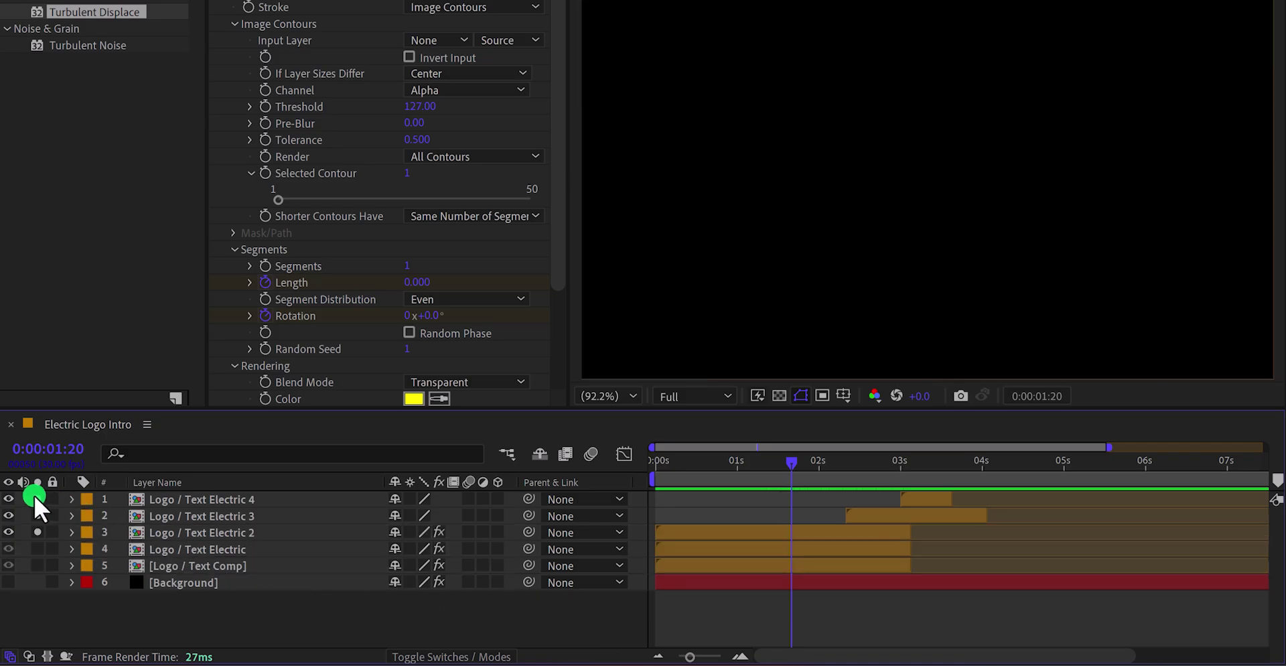
left_click(30, 530)
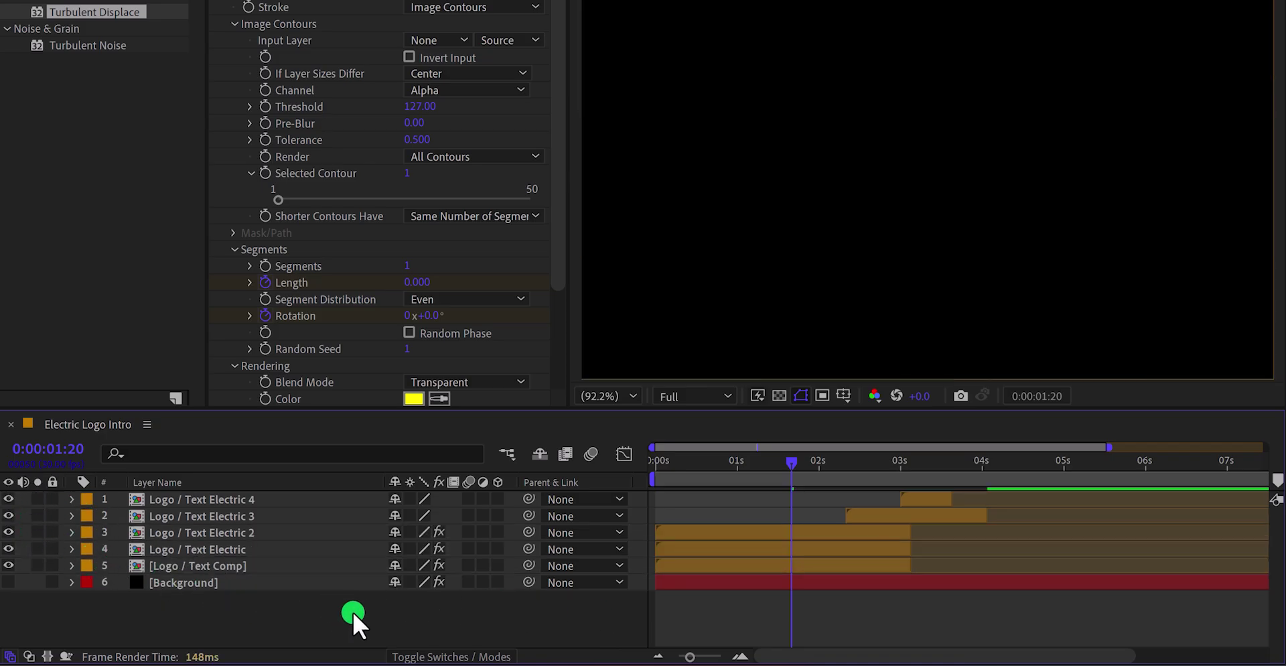
key("space")
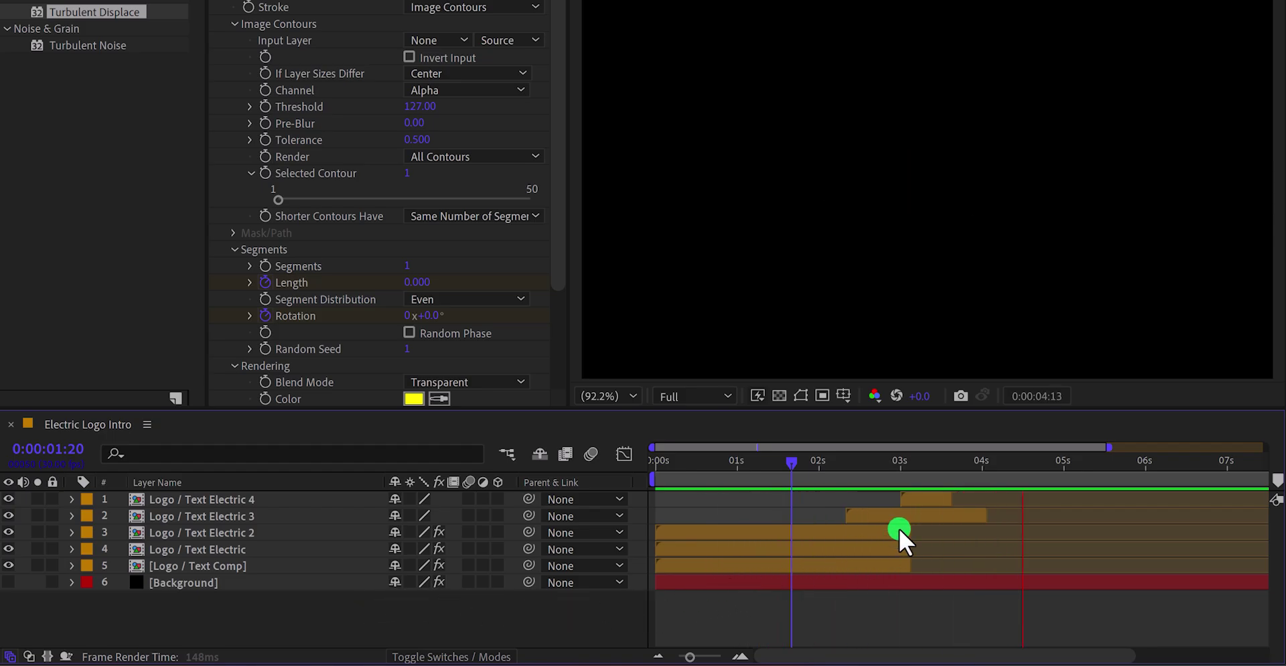
left_click_drag(937, 461, 985, 487)
key("n")
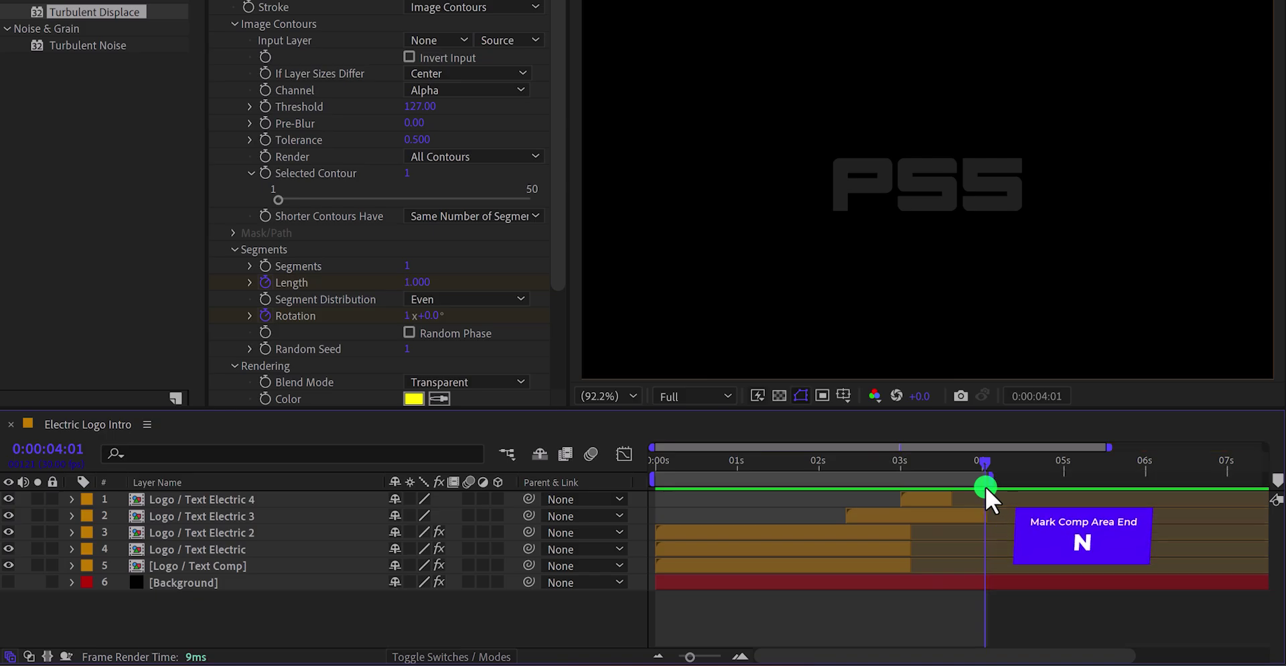
key("space")
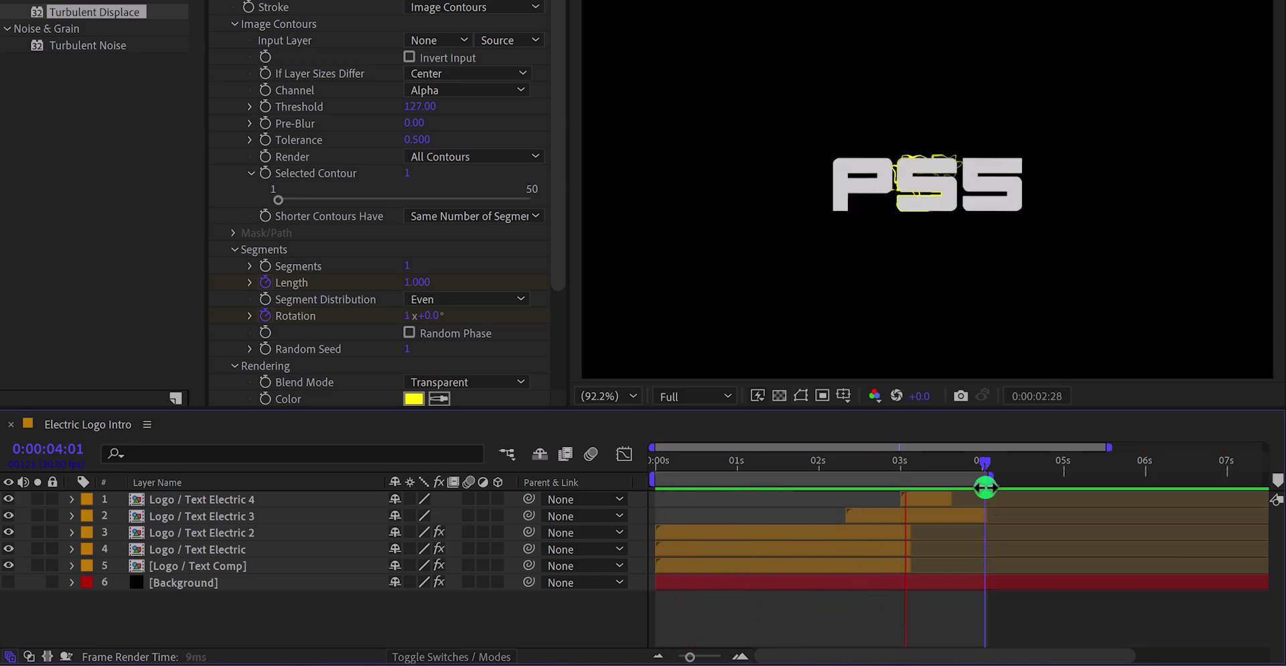
- Slide Logo / Text Electric 4 earlier so it starts at 2:20, and preview it
mouse_move(877, 460)
left_mouse_down()
mouse_move(842, 460)
mouse_move(873, 462)
left_mouse_up()
left_click_drag(906, 499, 962, 501)
key("space")
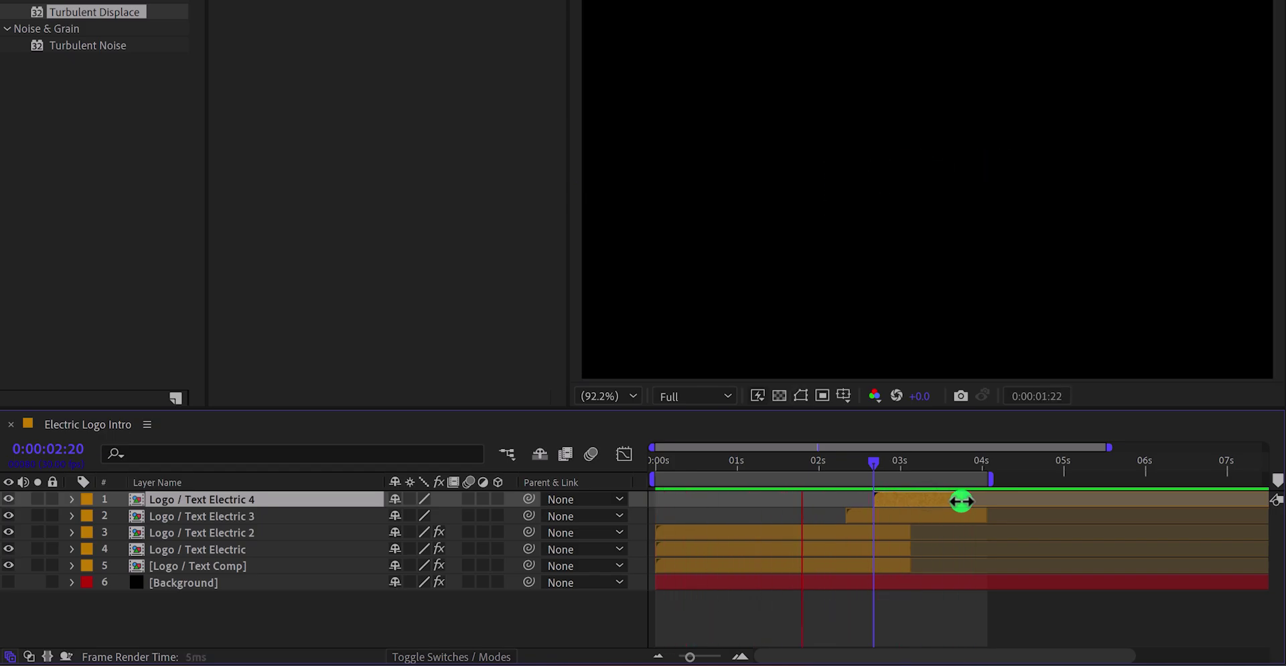
left_click(885, 468)
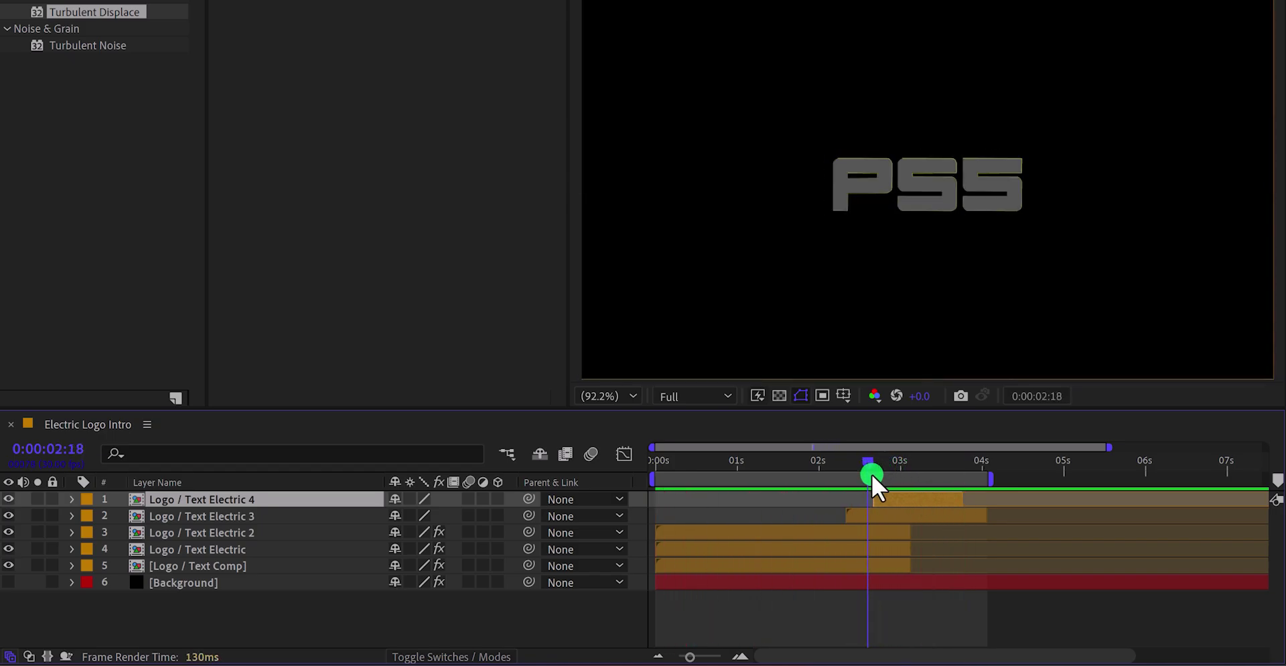
- Trim Logo / Text Electric 2, Logo / Text Electric and Logo / Text Comp to end at 2:24
left_click(900, 533)
left_click(899, 566, "shift")
left_click_drag(898, 536, 885, 536)
- Turn the Background layer back on and reveal its 10% Opacity
left_click(9, 583)
left_click(242, 583)
key("t")
left_click(884, 599)
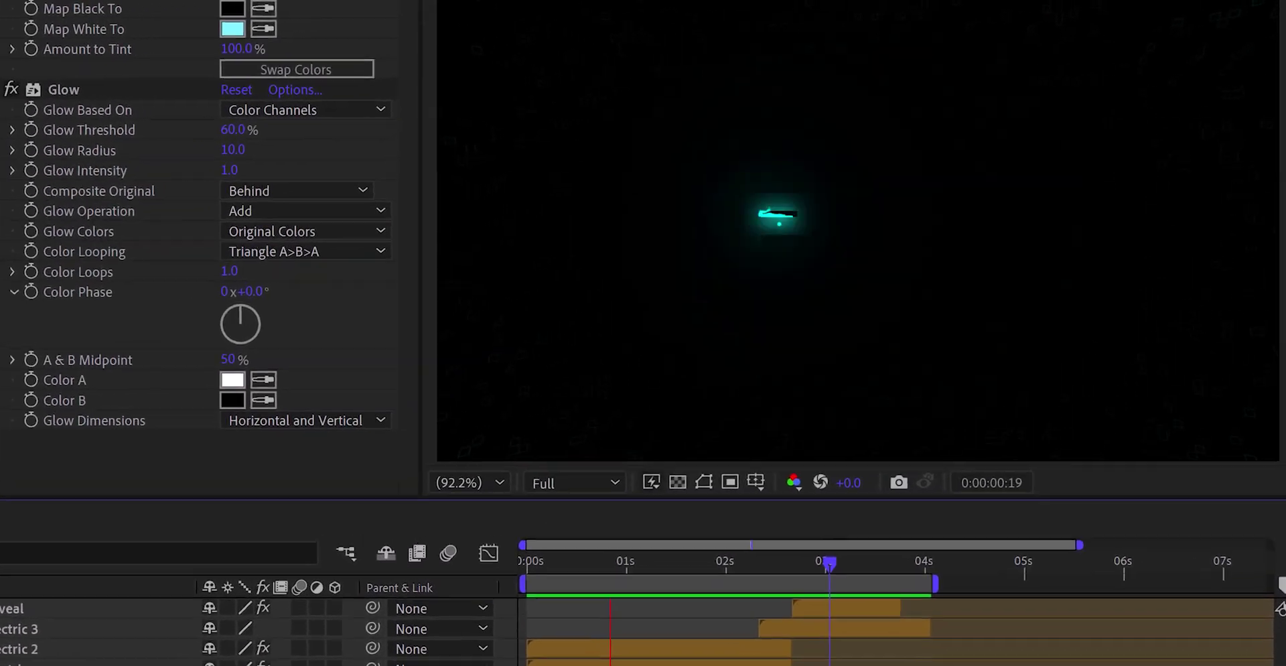